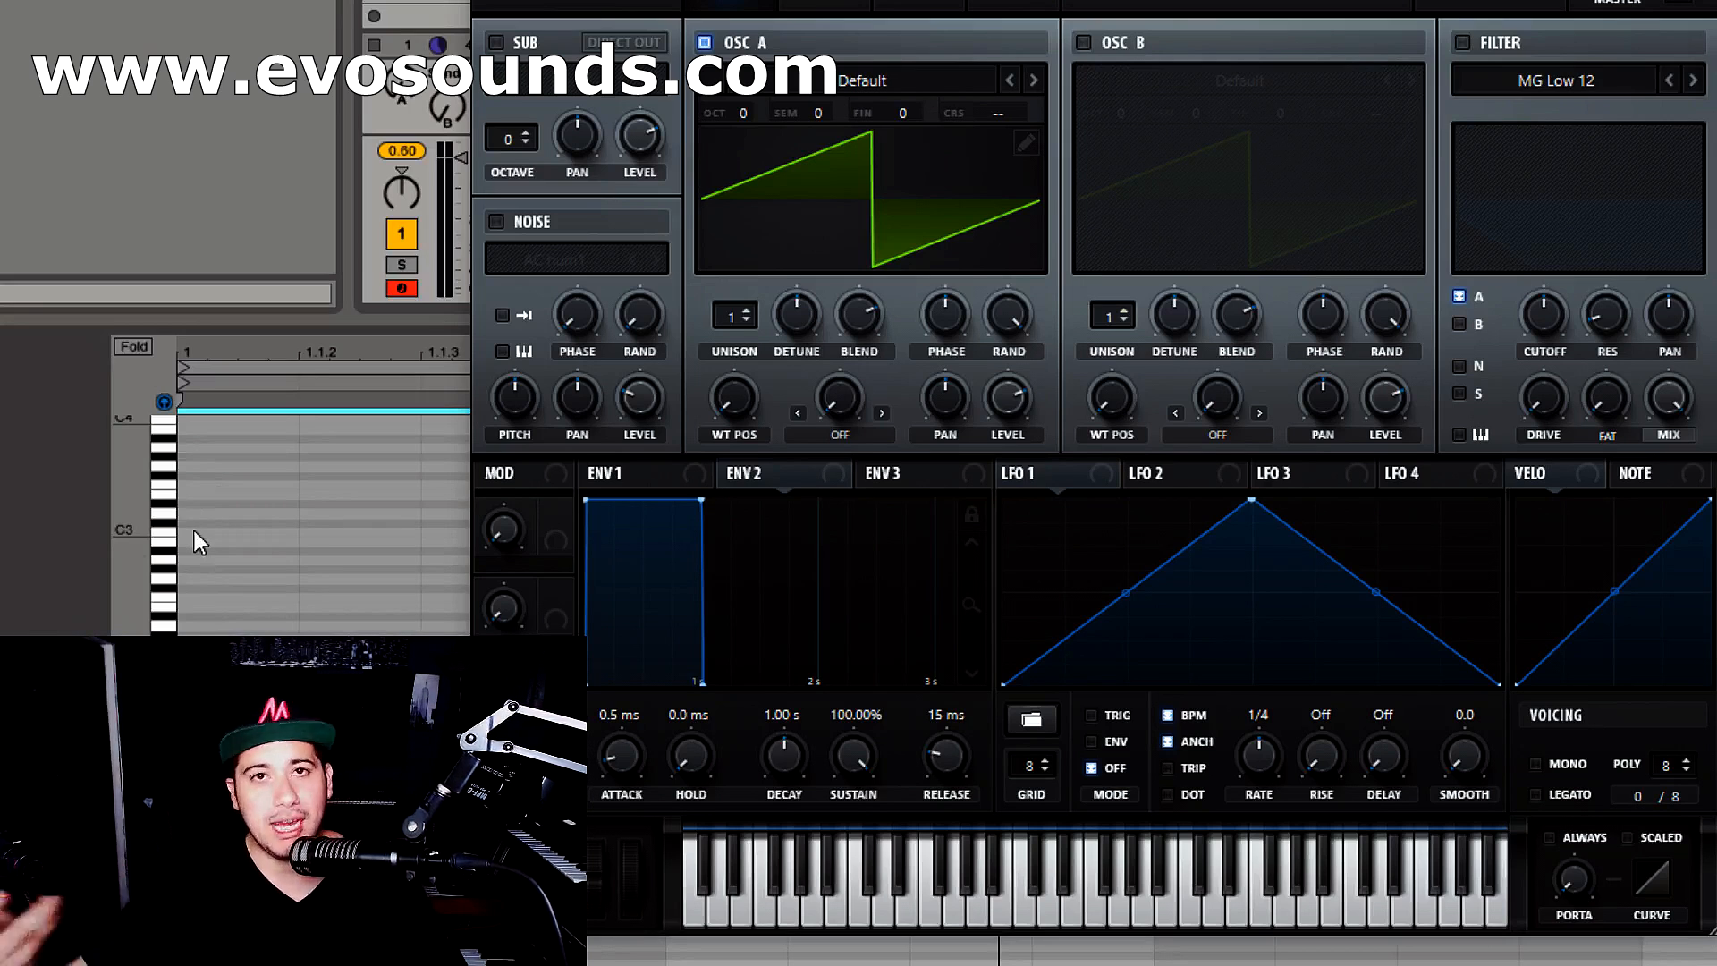
- Enable the noise oscillator and load the XF_KikAtk_18 kick attack sample into it
{"action": "key", "text": "space"}
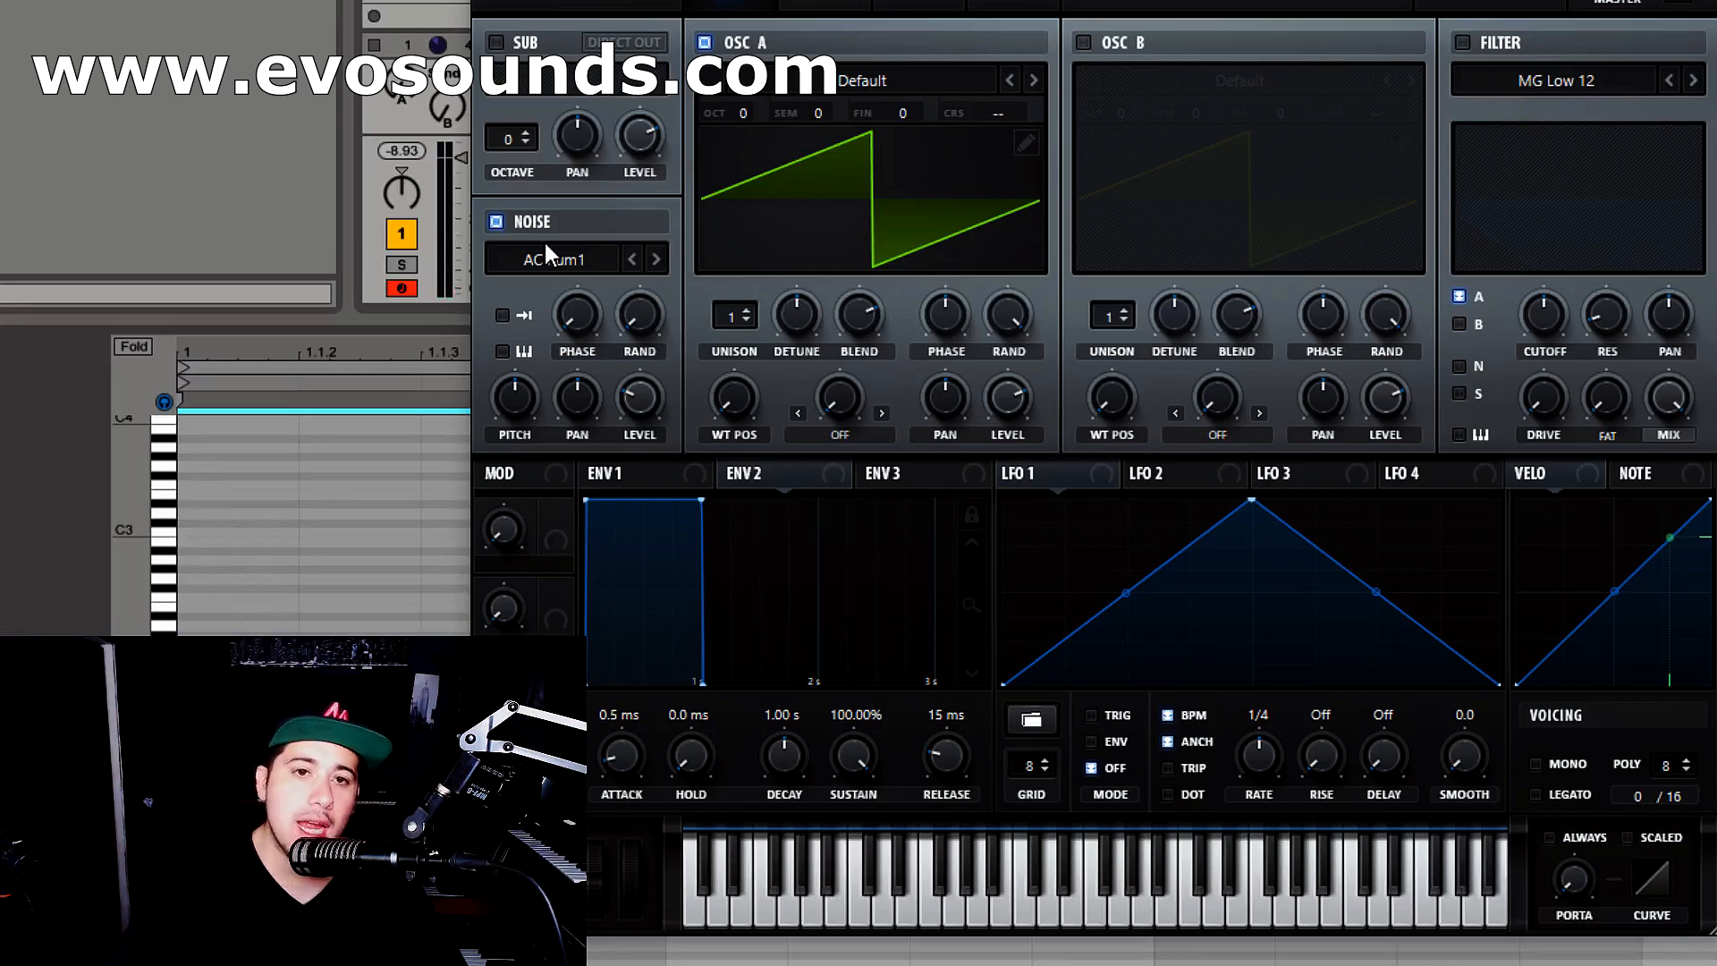
{"action": "left_click", "coordinate": [572, 261]}
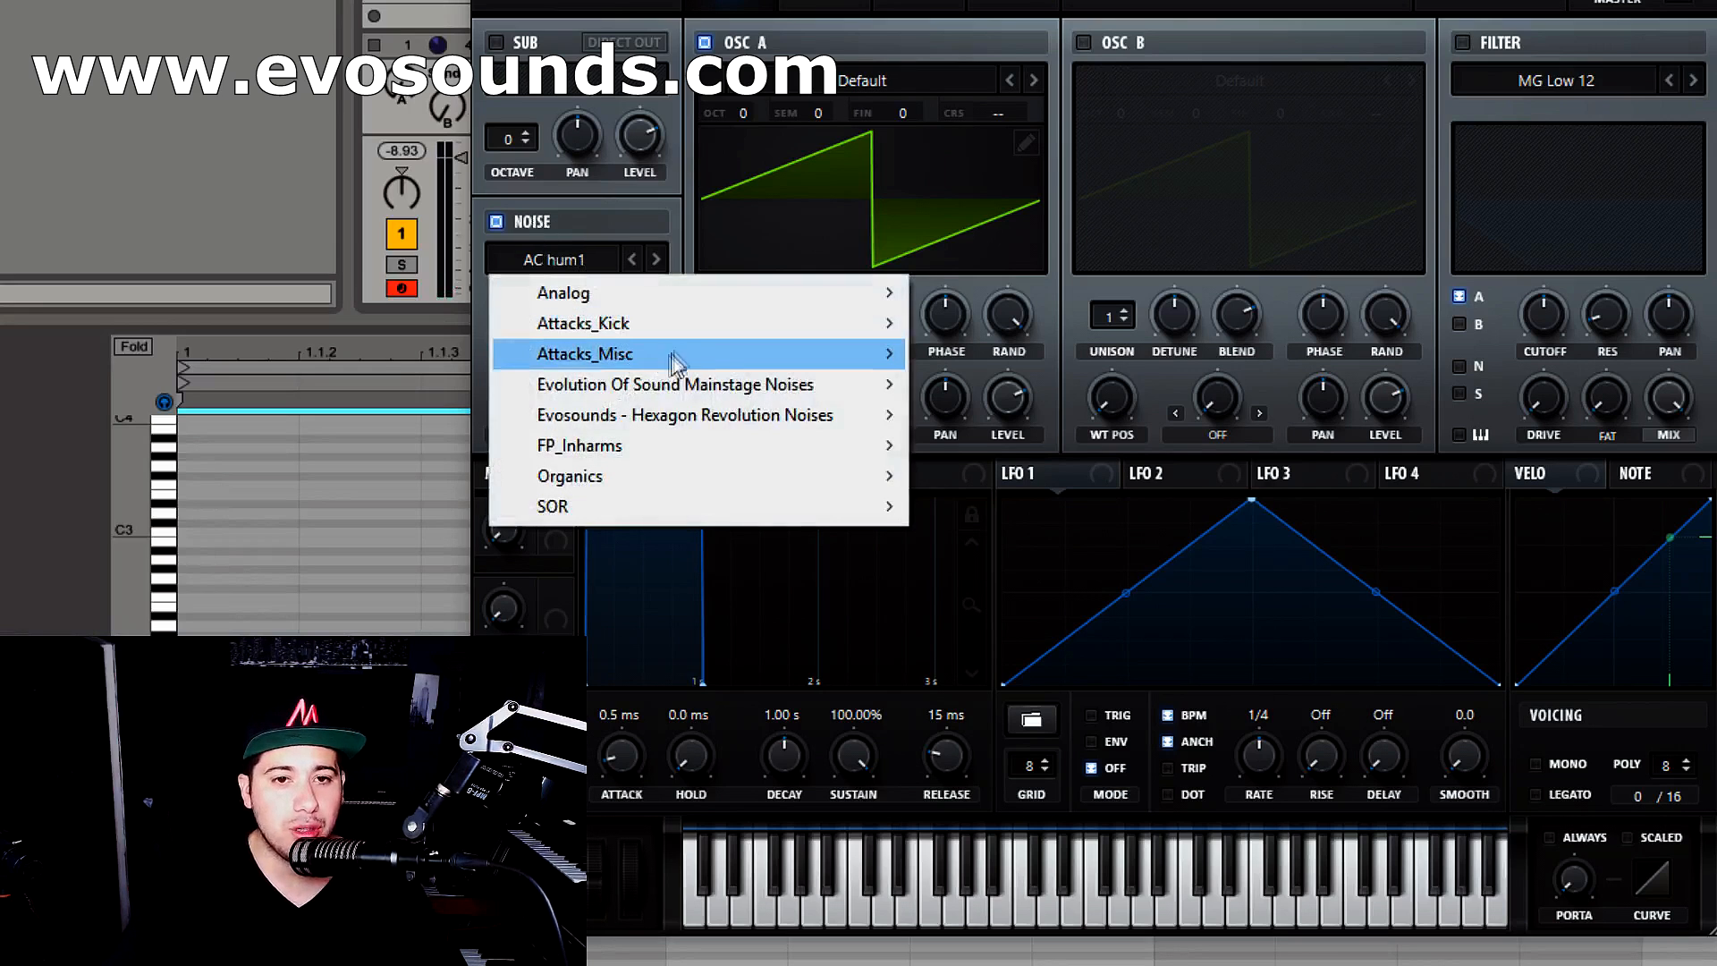
{"action": "mouse_move", "coordinate": [679, 322]}
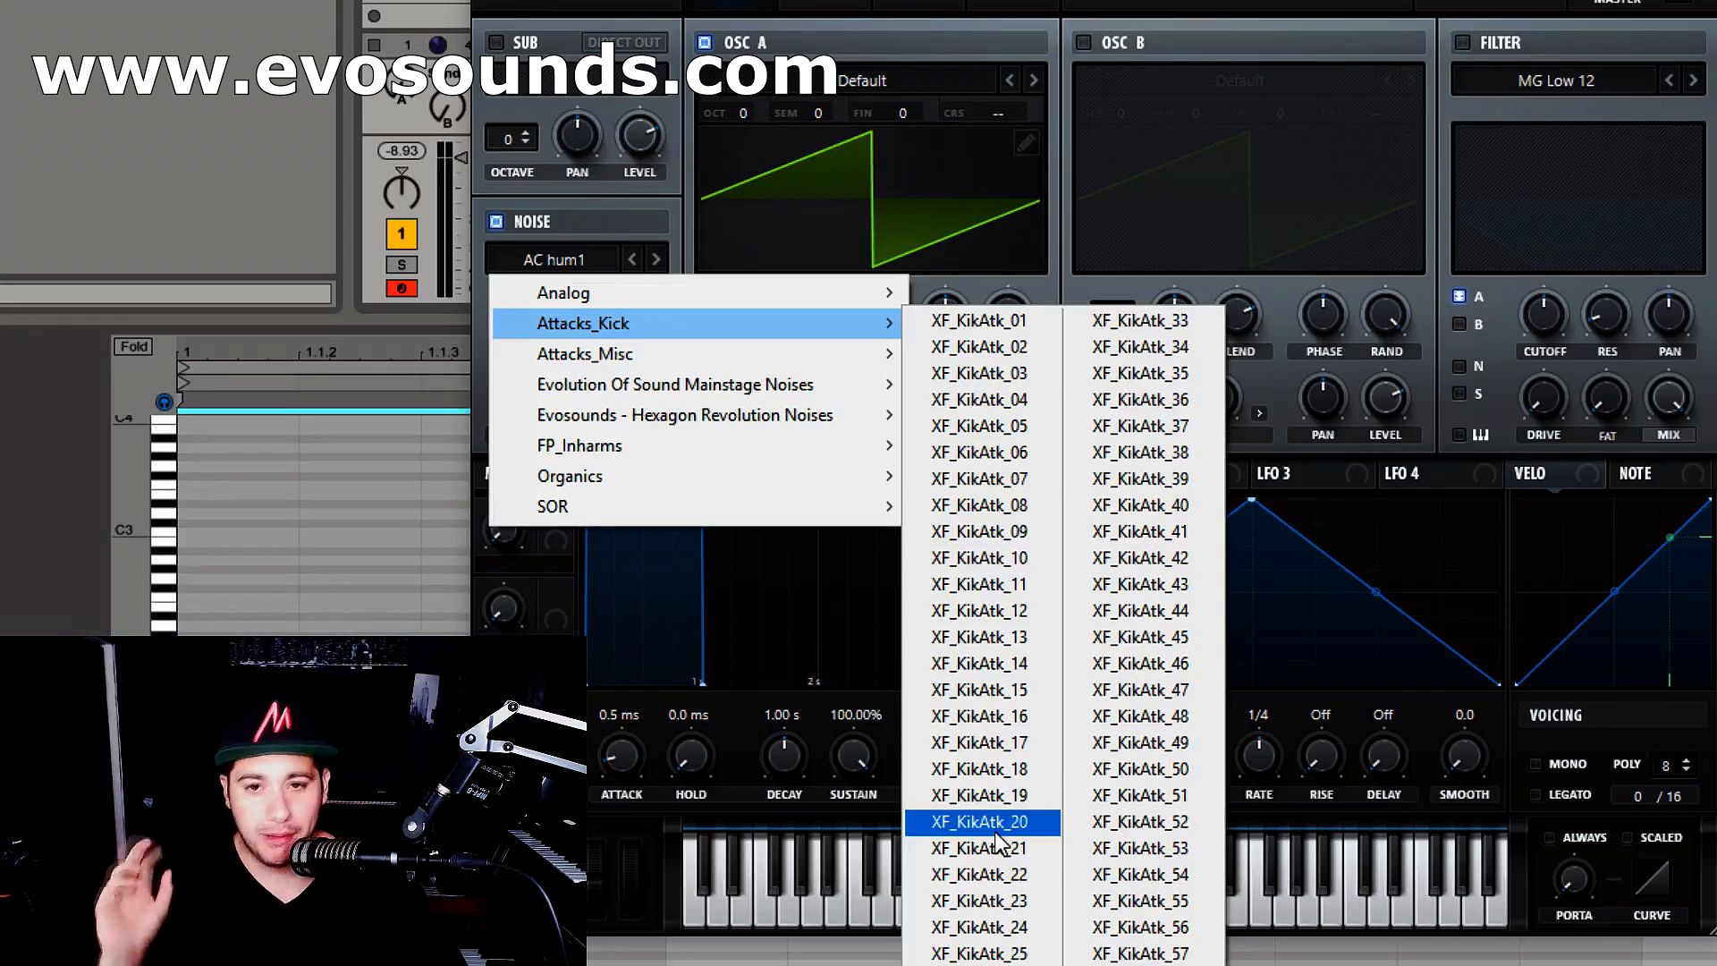
{"action": "left_click", "coordinate": [991, 775]}
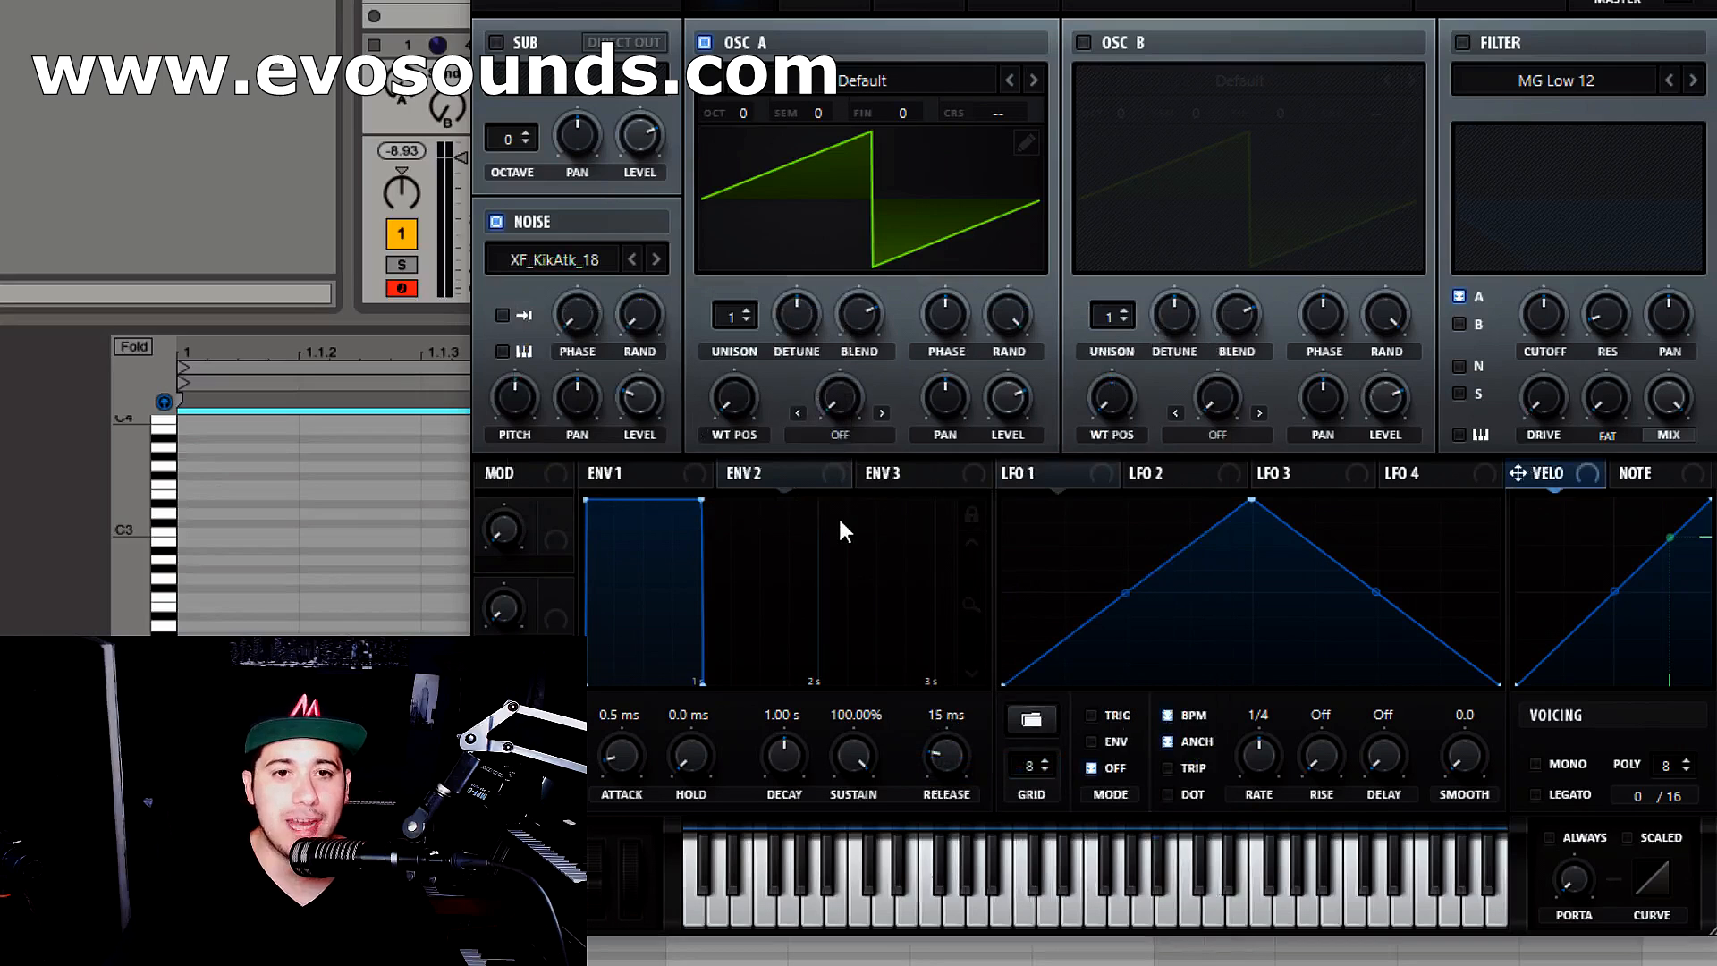
- Turn oscillator A's level down to 0% and set the noise oscillator to full level with one-shot playback
{"action": "left_click_drag", "start_coordinate": [1017, 400], "coordinate": [927, 903]}
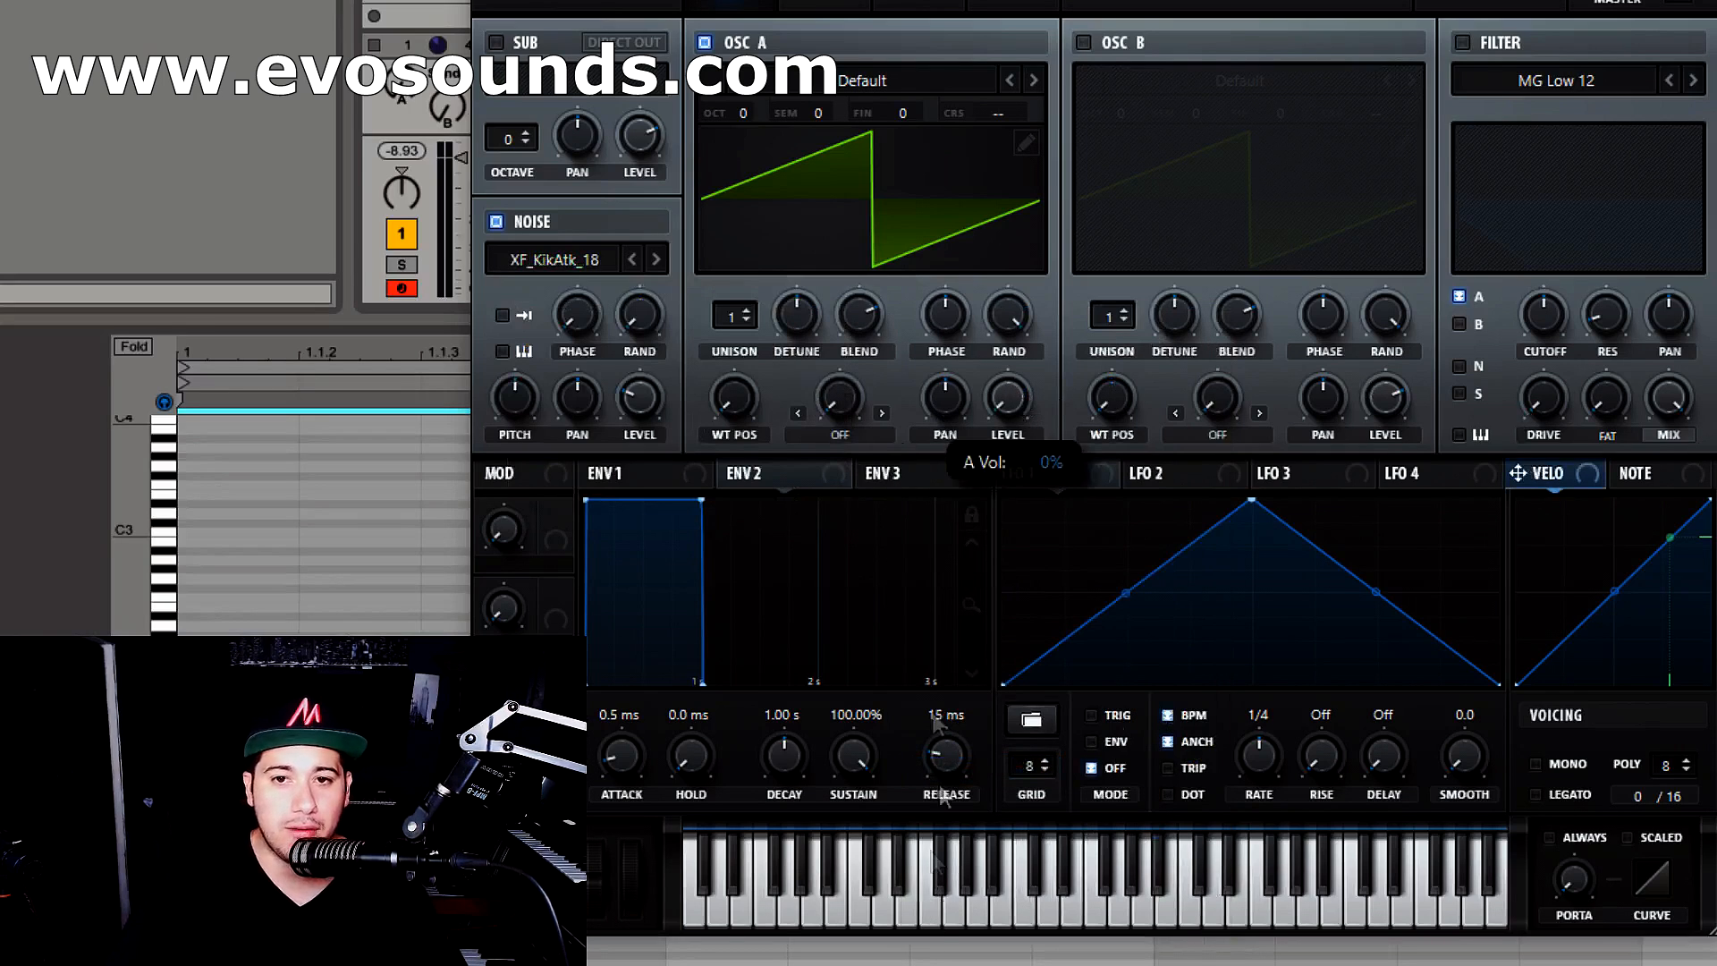
{"action": "left_click_drag", "start_coordinate": [645, 402], "coordinate": [667, 161]}
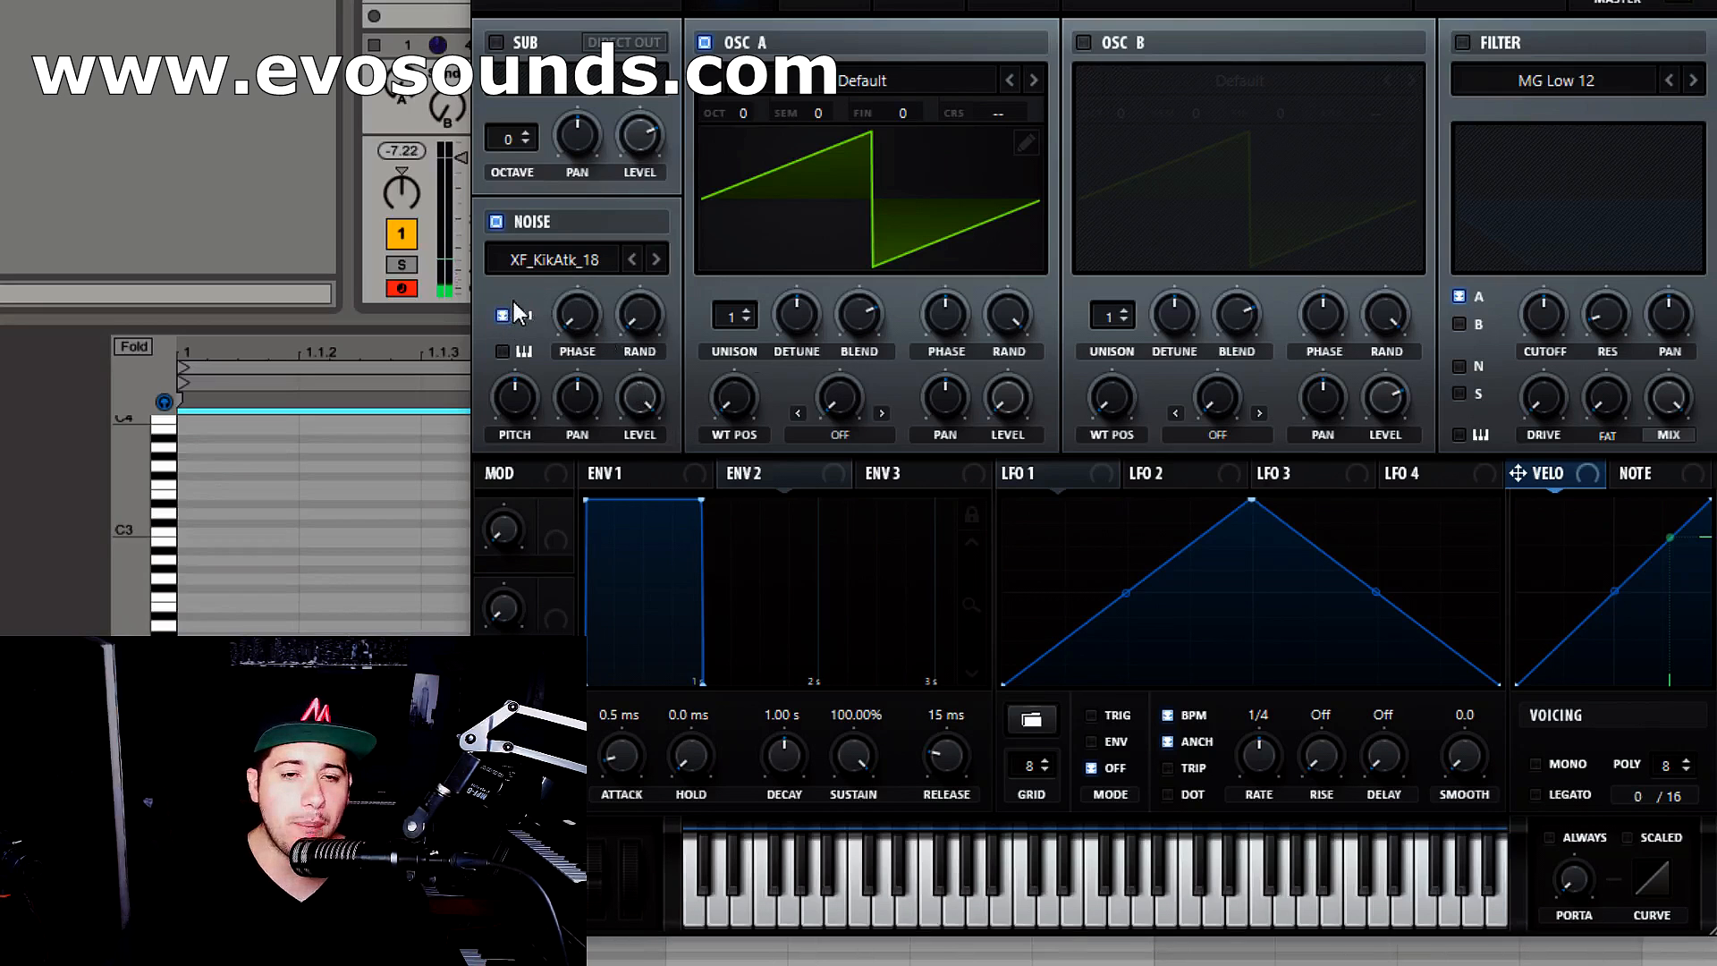
- Switch the noise oscillator's sample to XF_KikAtk_21
{"action": "left_click", "coordinate": [654, 260]}
{"action": "left_click", "coordinate": [654, 259]}
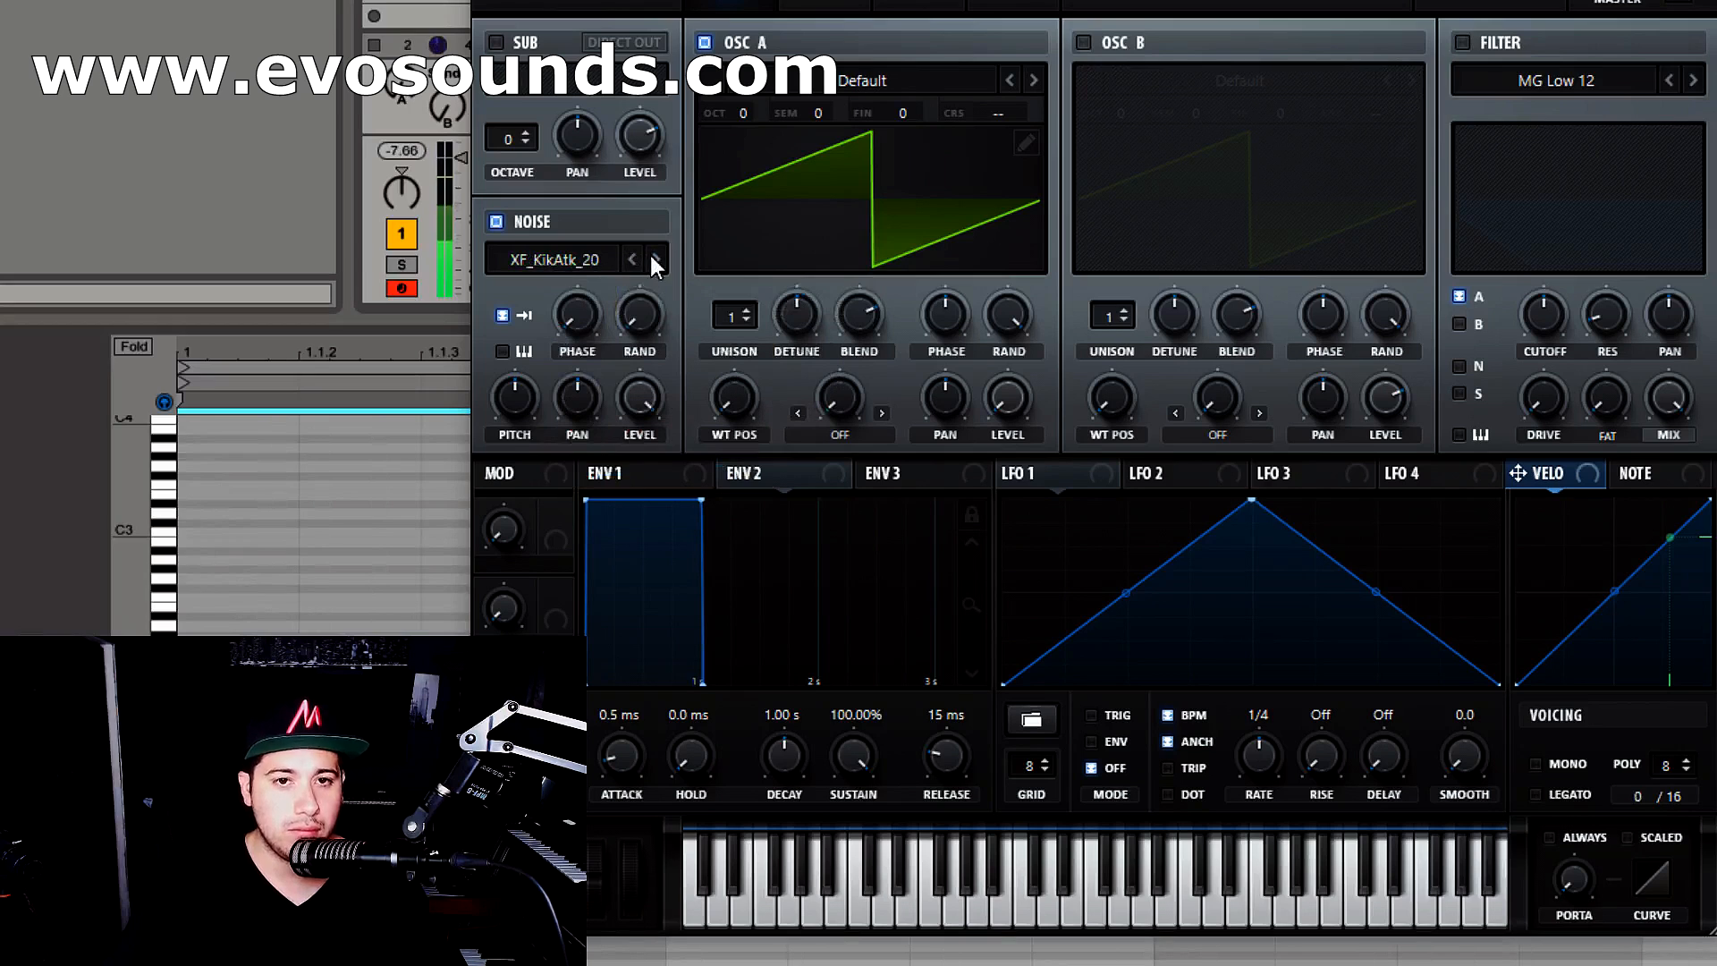
{"action": "left_click", "coordinate": [655, 259]}
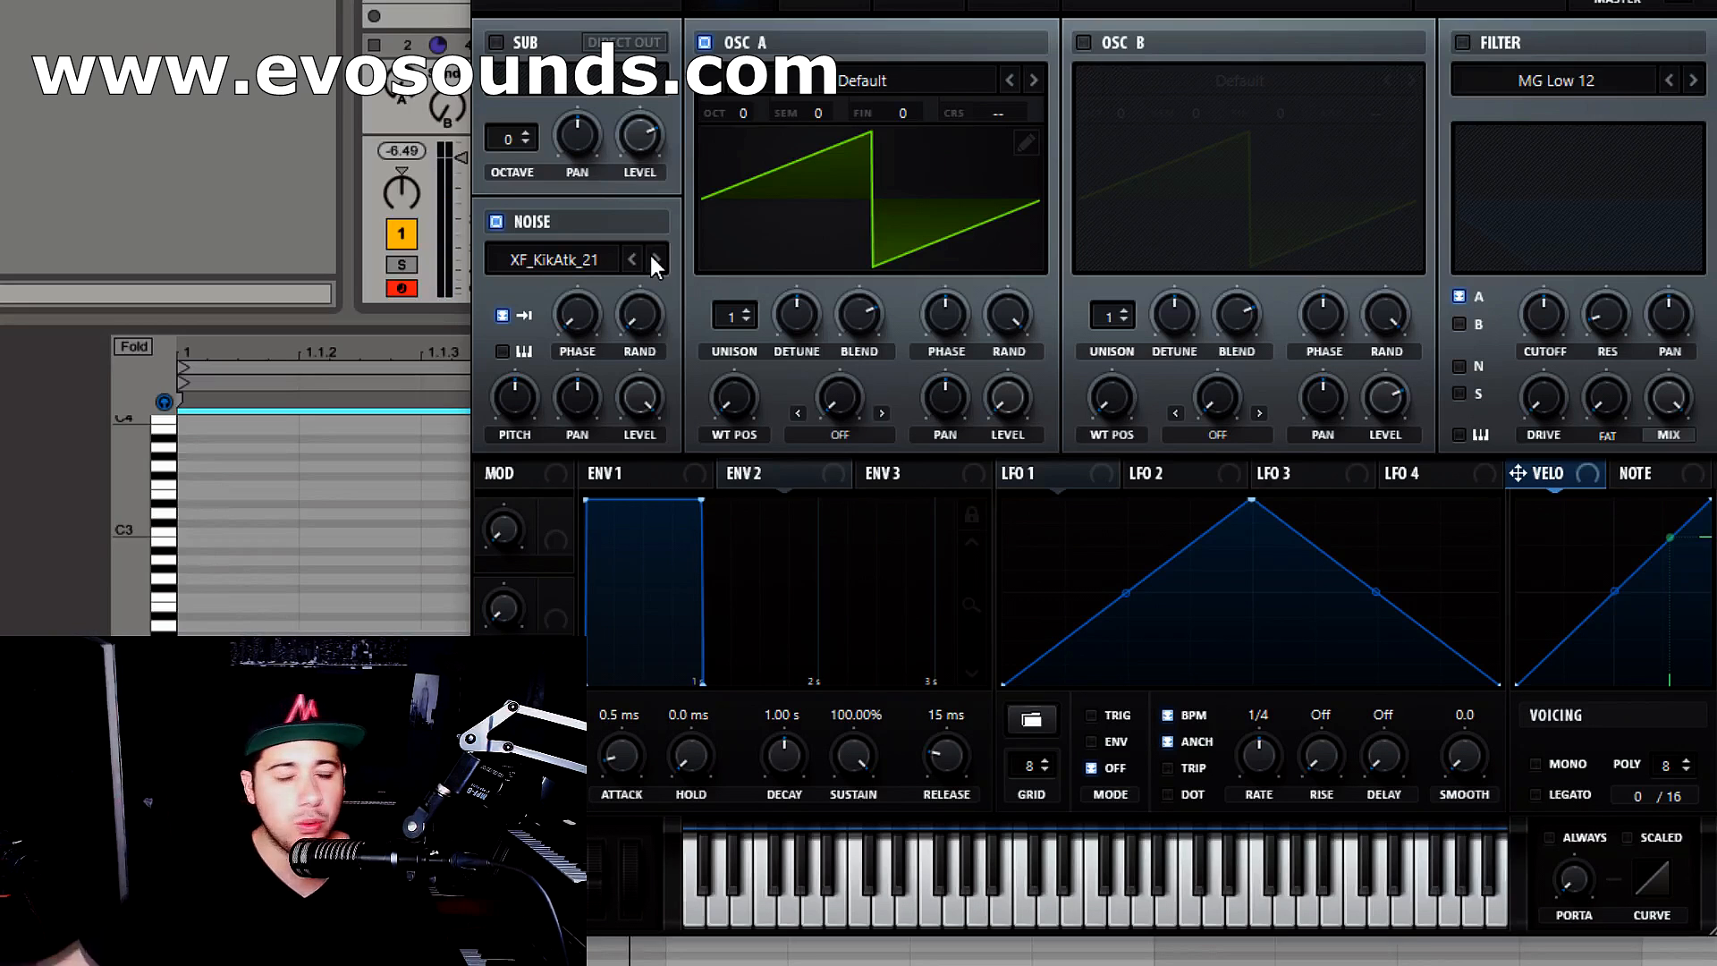
- Enable oscillator B and the filter, with both oscillators A and B routed through the filter
{"action": "left_click", "coordinate": [1106, 41]}
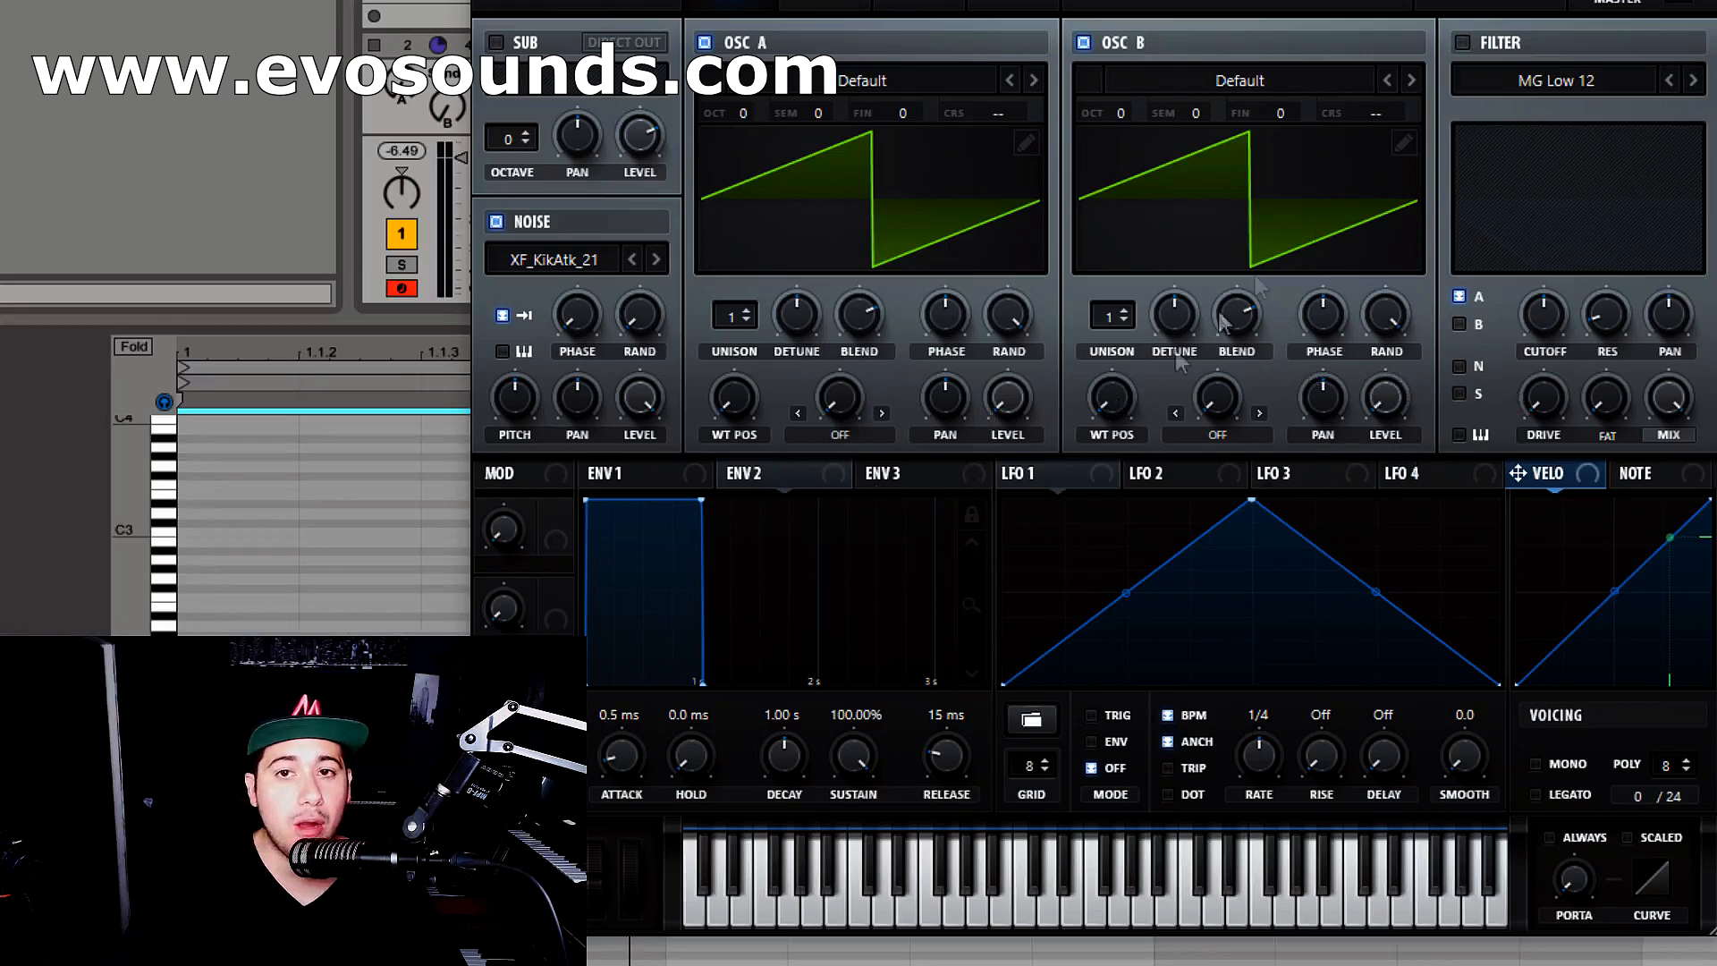
{"action": "left_click", "coordinate": [1462, 42]}
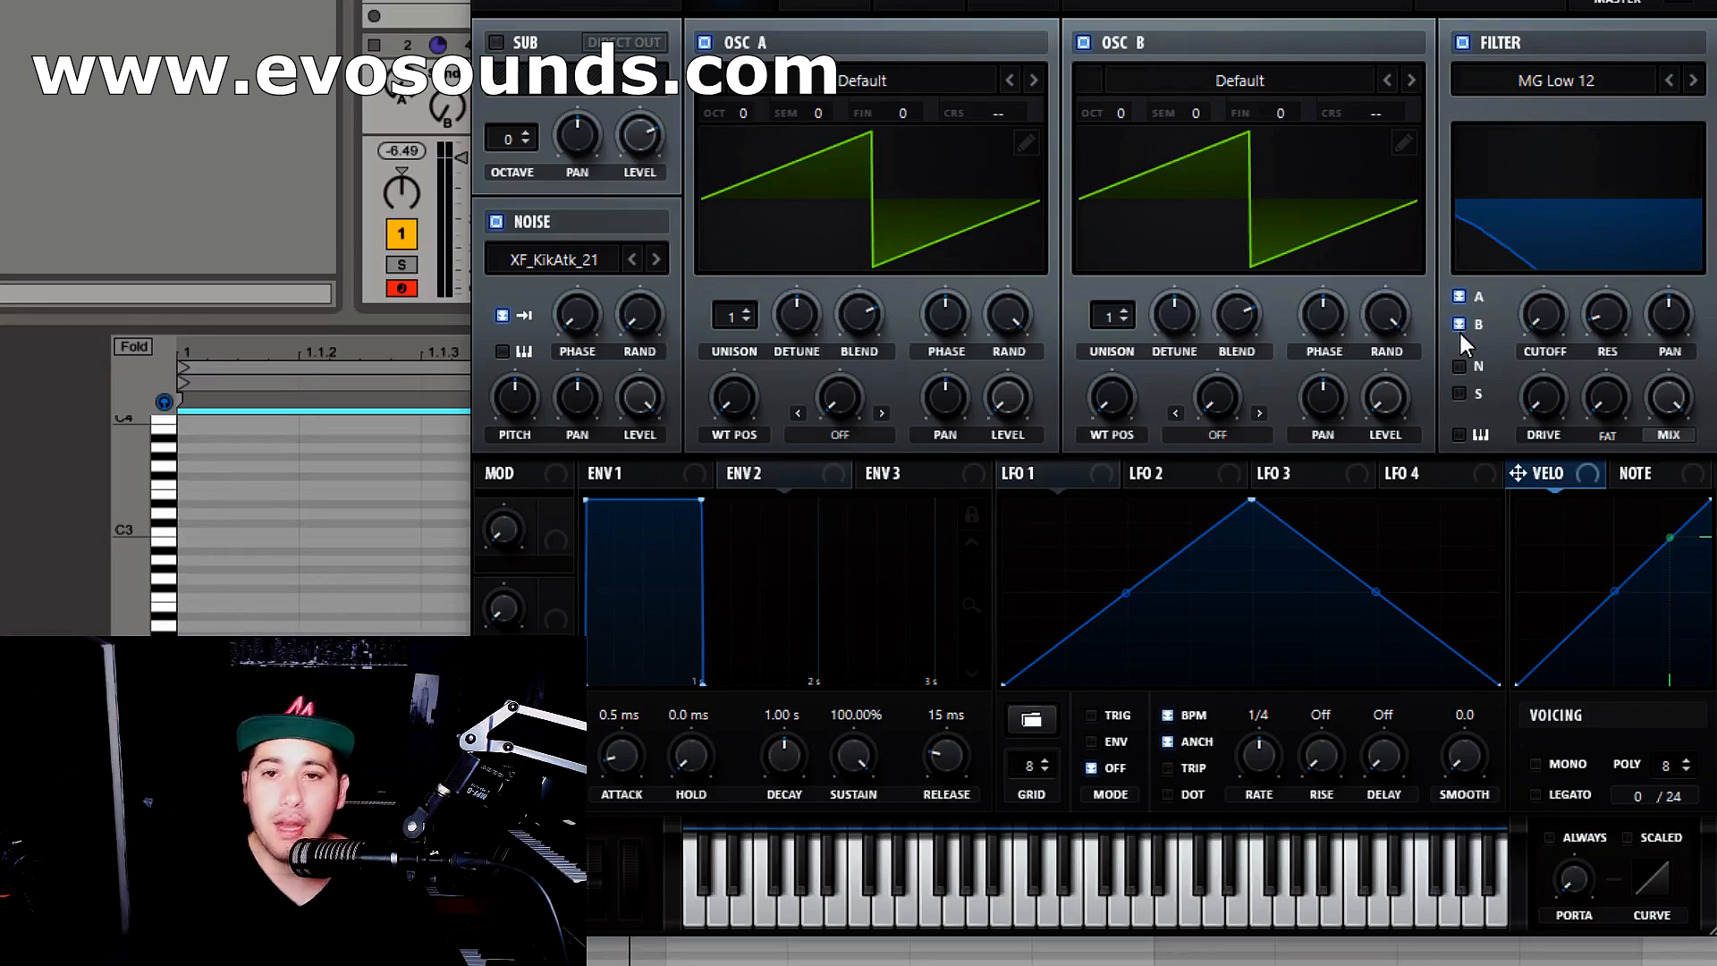
- Shape LFO 1 into a fast rise with a bowed decay and assign it to both oscillator levels and the filter cutoff
{"action": "left_click_drag", "start_coordinate": [1251, 501], "coordinate": [1017, 501]}
{"action": "left_click_drag", "start_coordinate": [1255, 597], "coordinate": [1289, 543]}
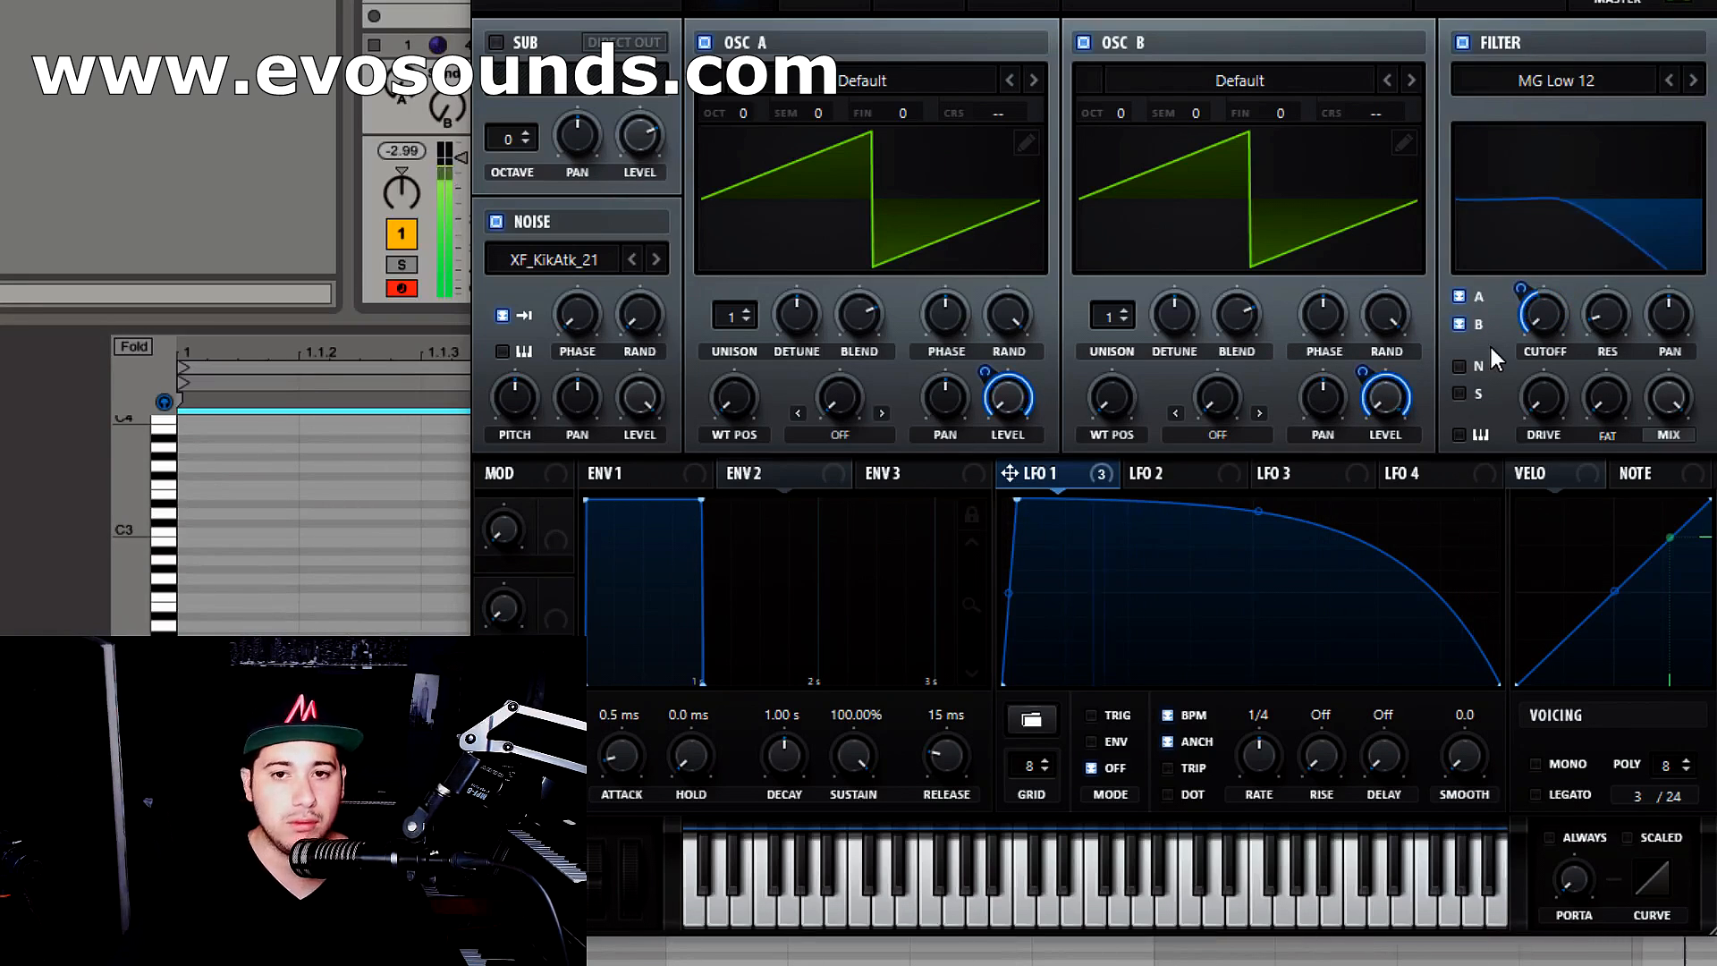
- Set envelope 2 to 0 ms attack, 141 ms decay, 0% sustain and 0 ms release, modulating both oscillators' coarse pitch
{"action": "left_click", "coordinate": [820, 478]}
{"action": "left_click_drag", "start_coordinate": [854, 756], "coordinate": [854, 822]}
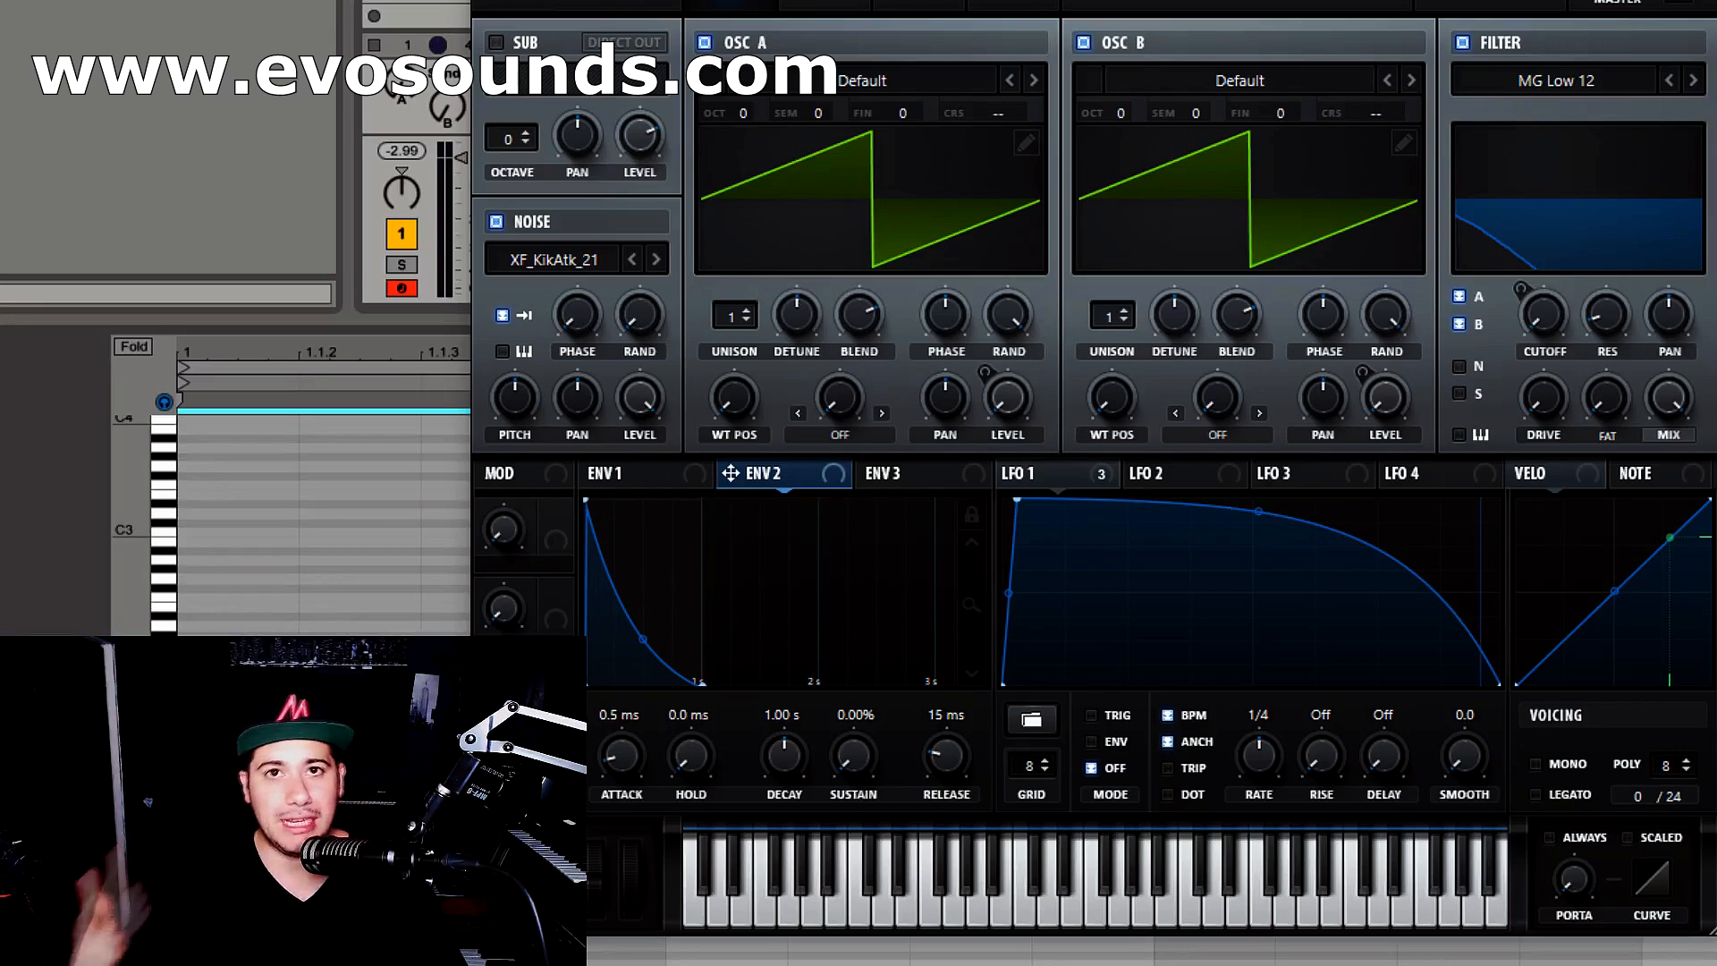
{"action": "left_click_drag", "start_coordinate": [805, 767], "coordinate": [772, 779]}
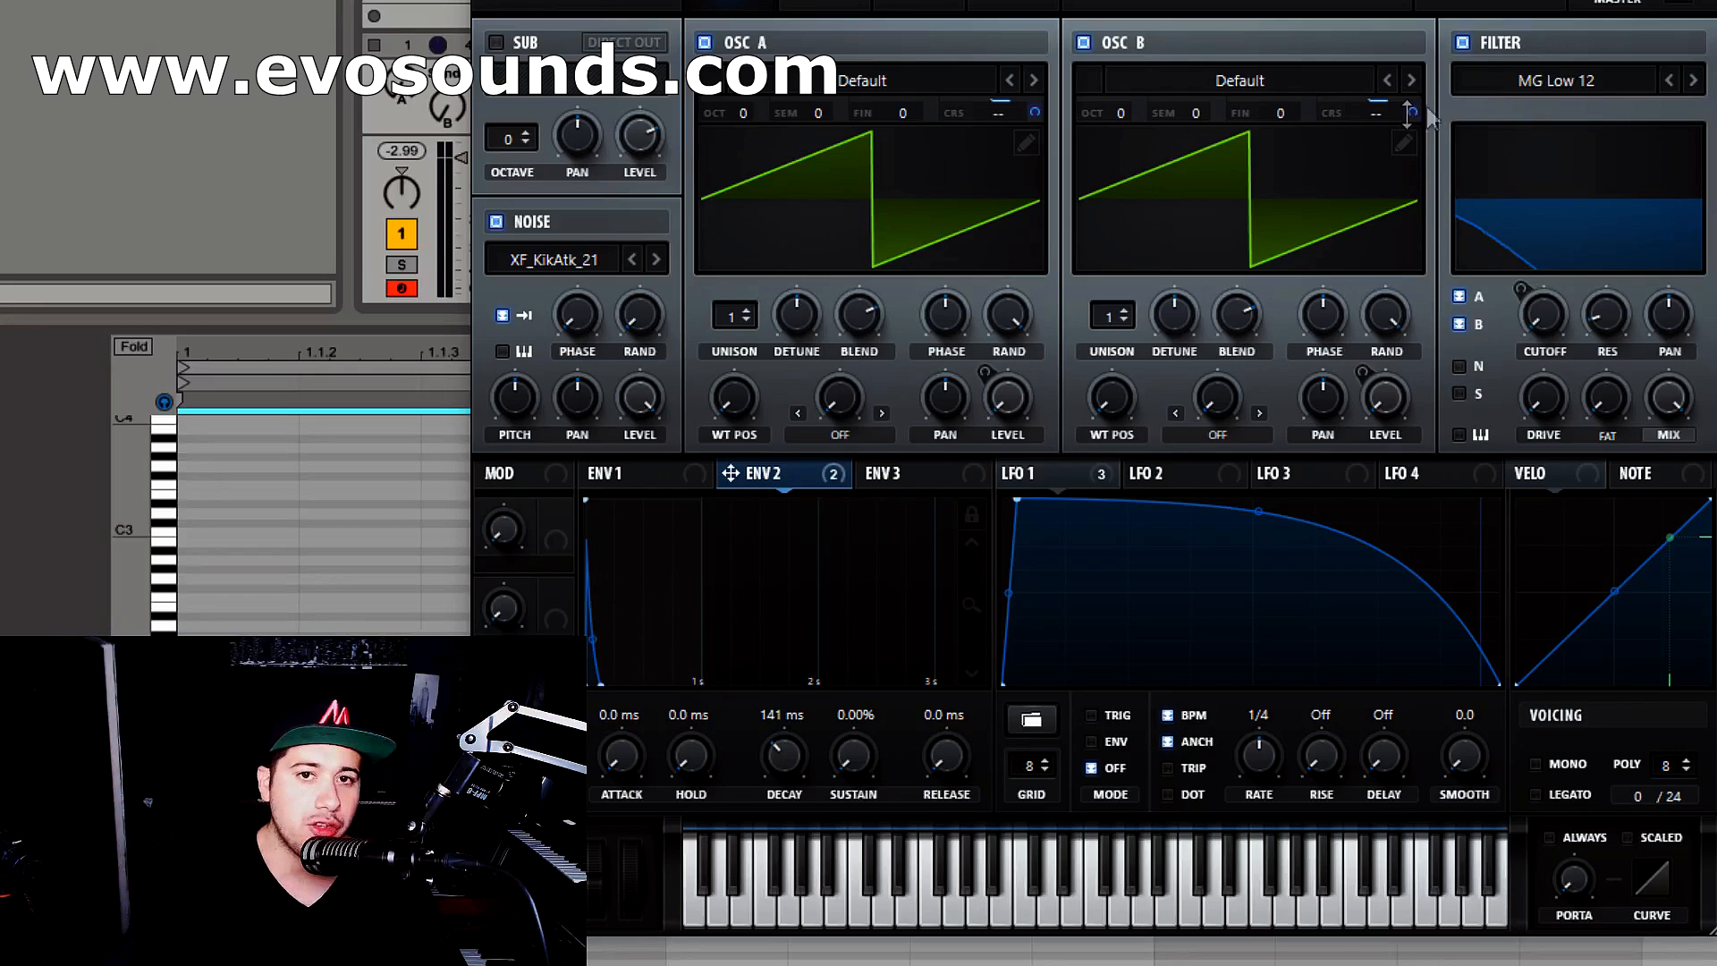
- Load the Analog_BD_Sin wavetable into oscillators A and B and raise both wavetable positions
{"action": "left_click", "coordinate": [840, 80]}
{"action": "mouse_move", "coordinate": [881, 115]}
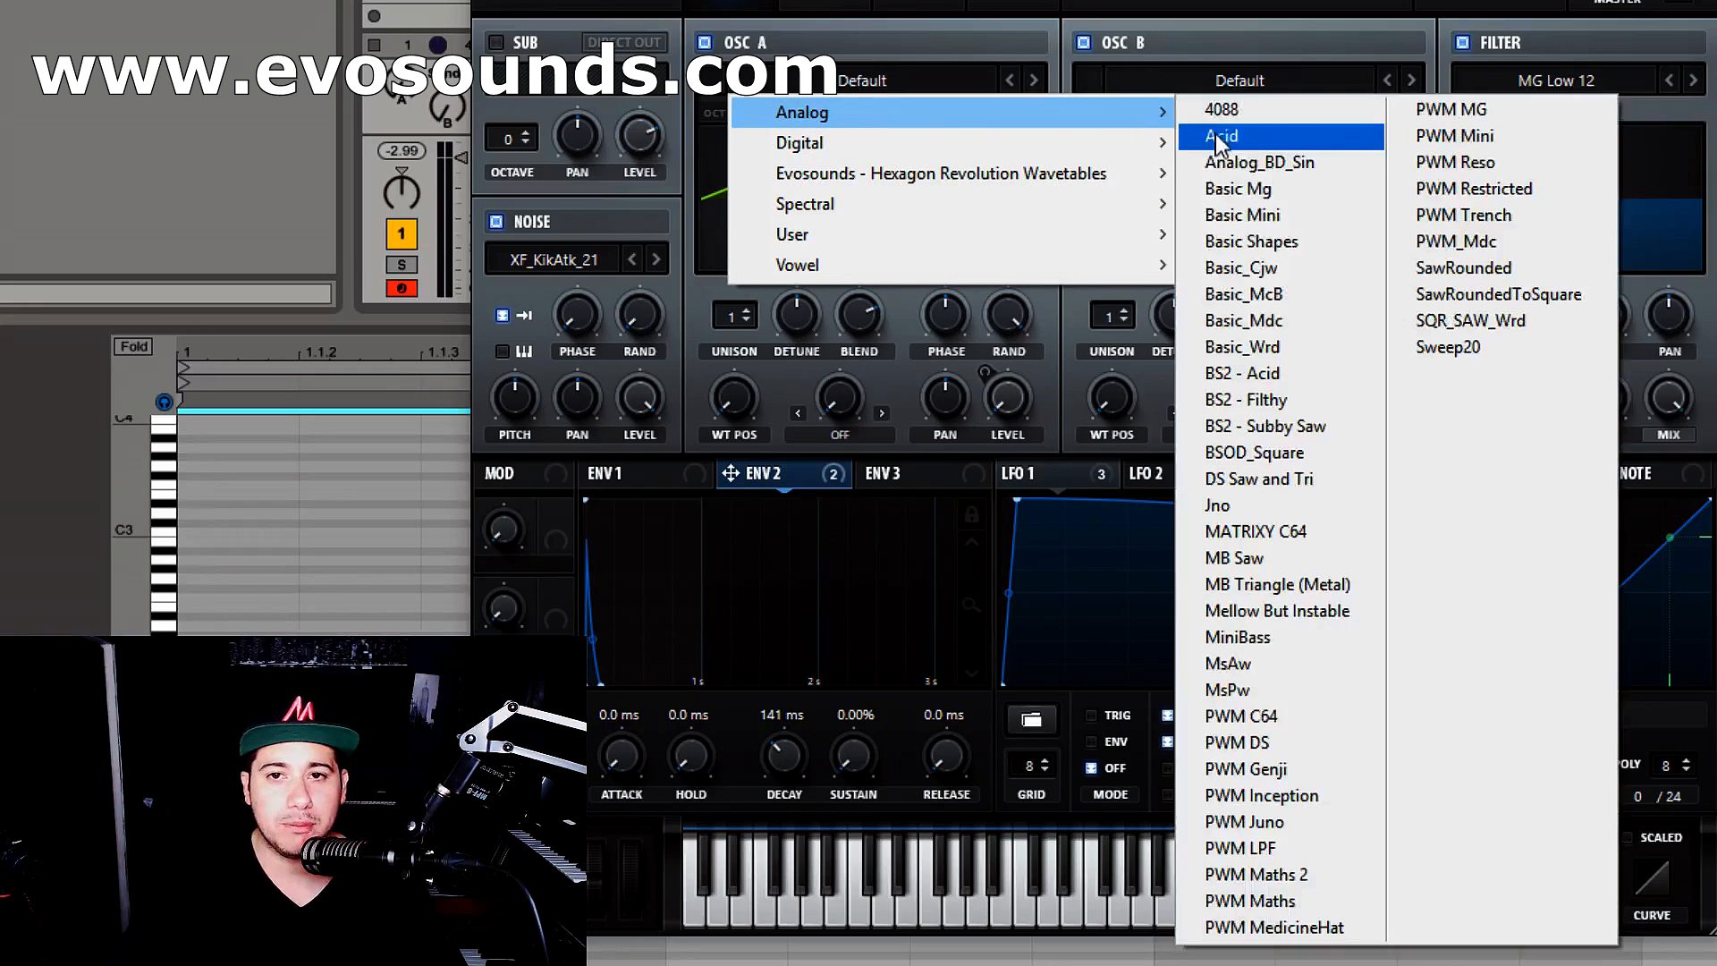
{"action": "left_click", "coordinate": [1336, 169]}
{"action": "left_click", "coordinate": [1205, 81]}
{"action": "mouse_move", "coordinate": [1252, 113]}
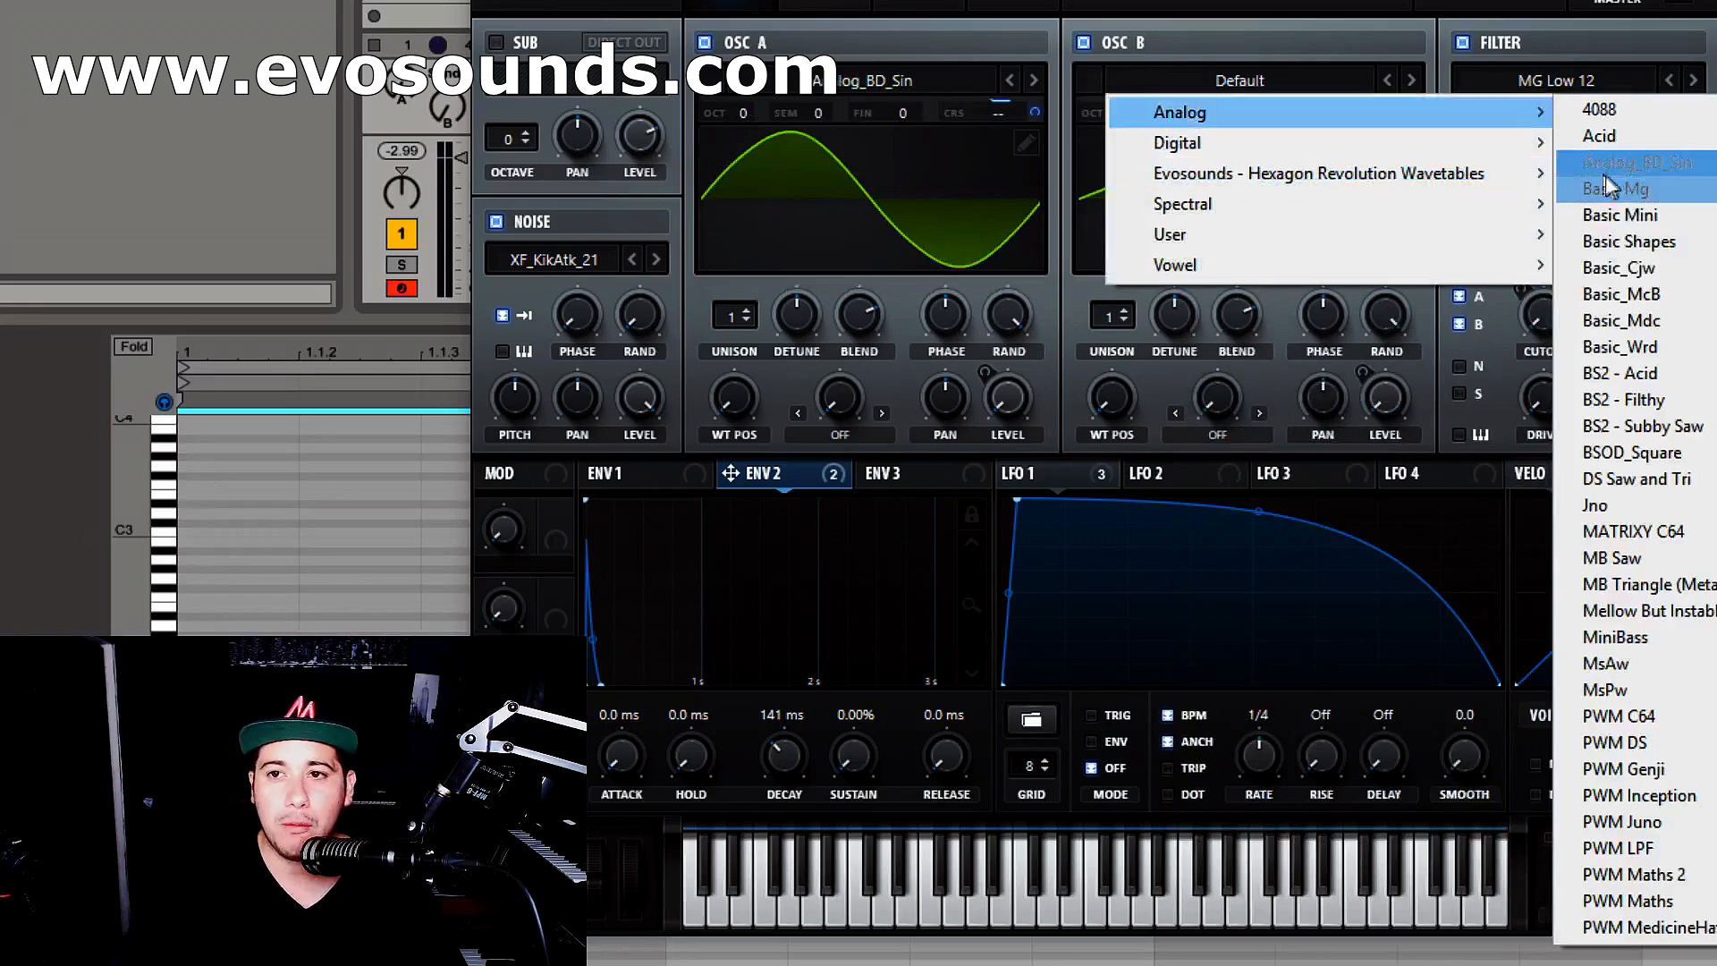
{"action": "left_click", "coordinate": [1601, 173]}
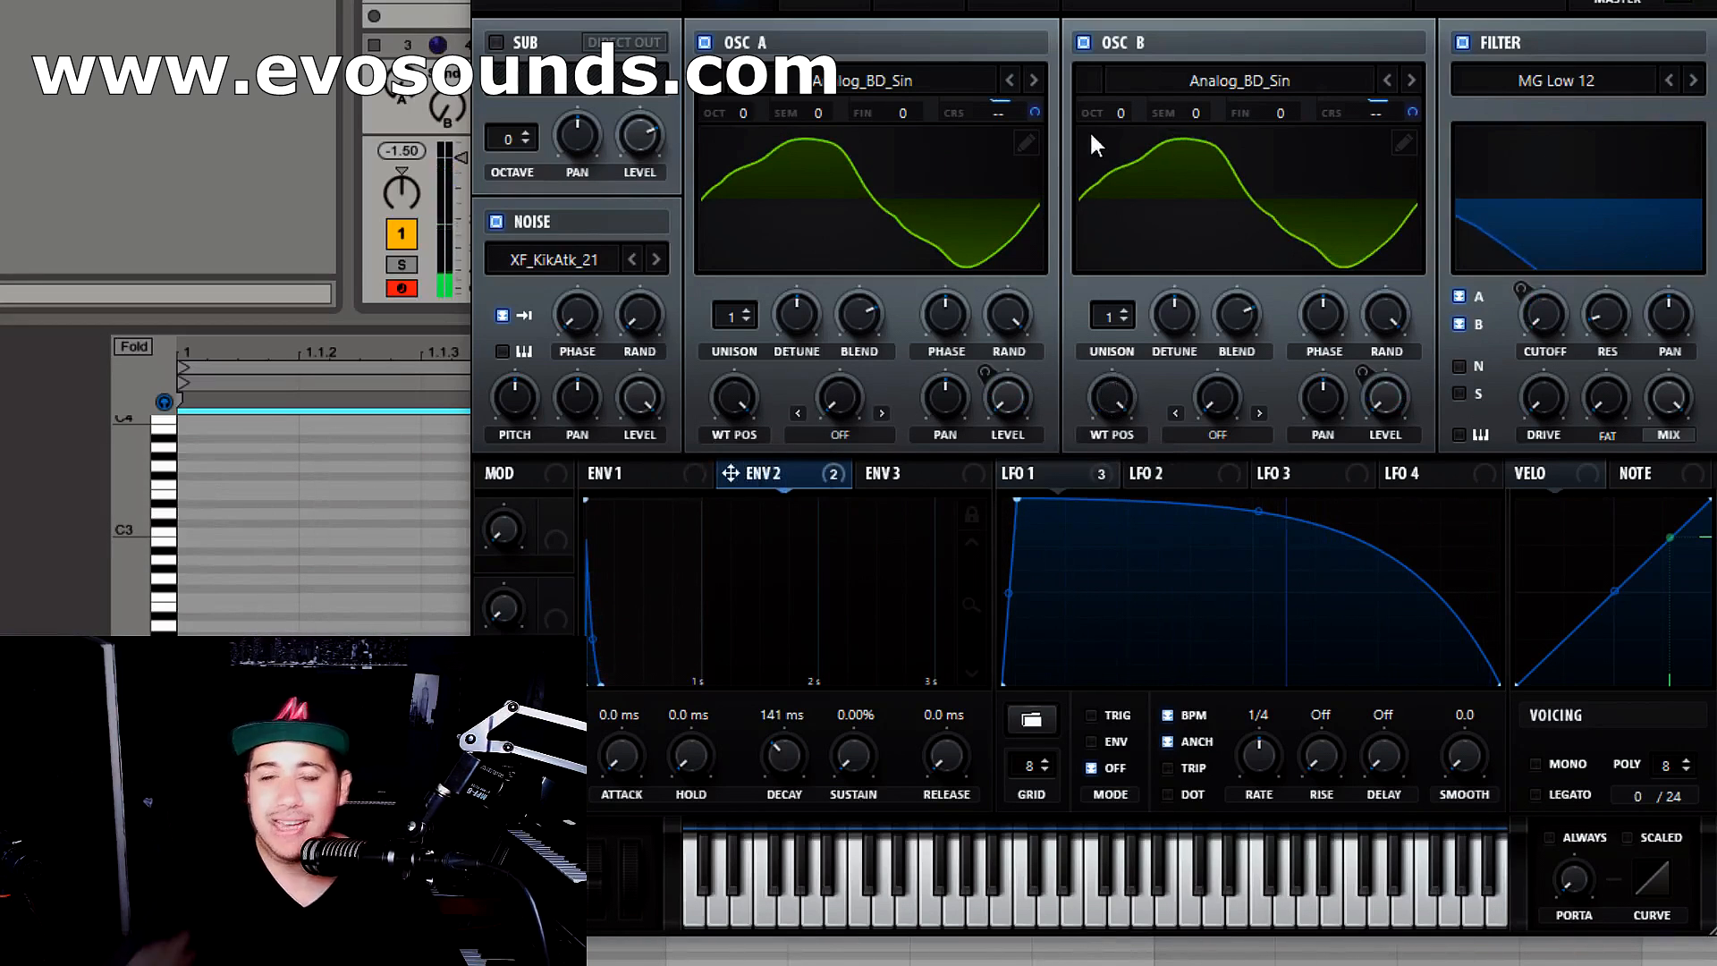
- Try the spectral wavetable Monster 2 [SL] in oscillator B
{"action": "left_click", "coordinate": [1359, 81]}
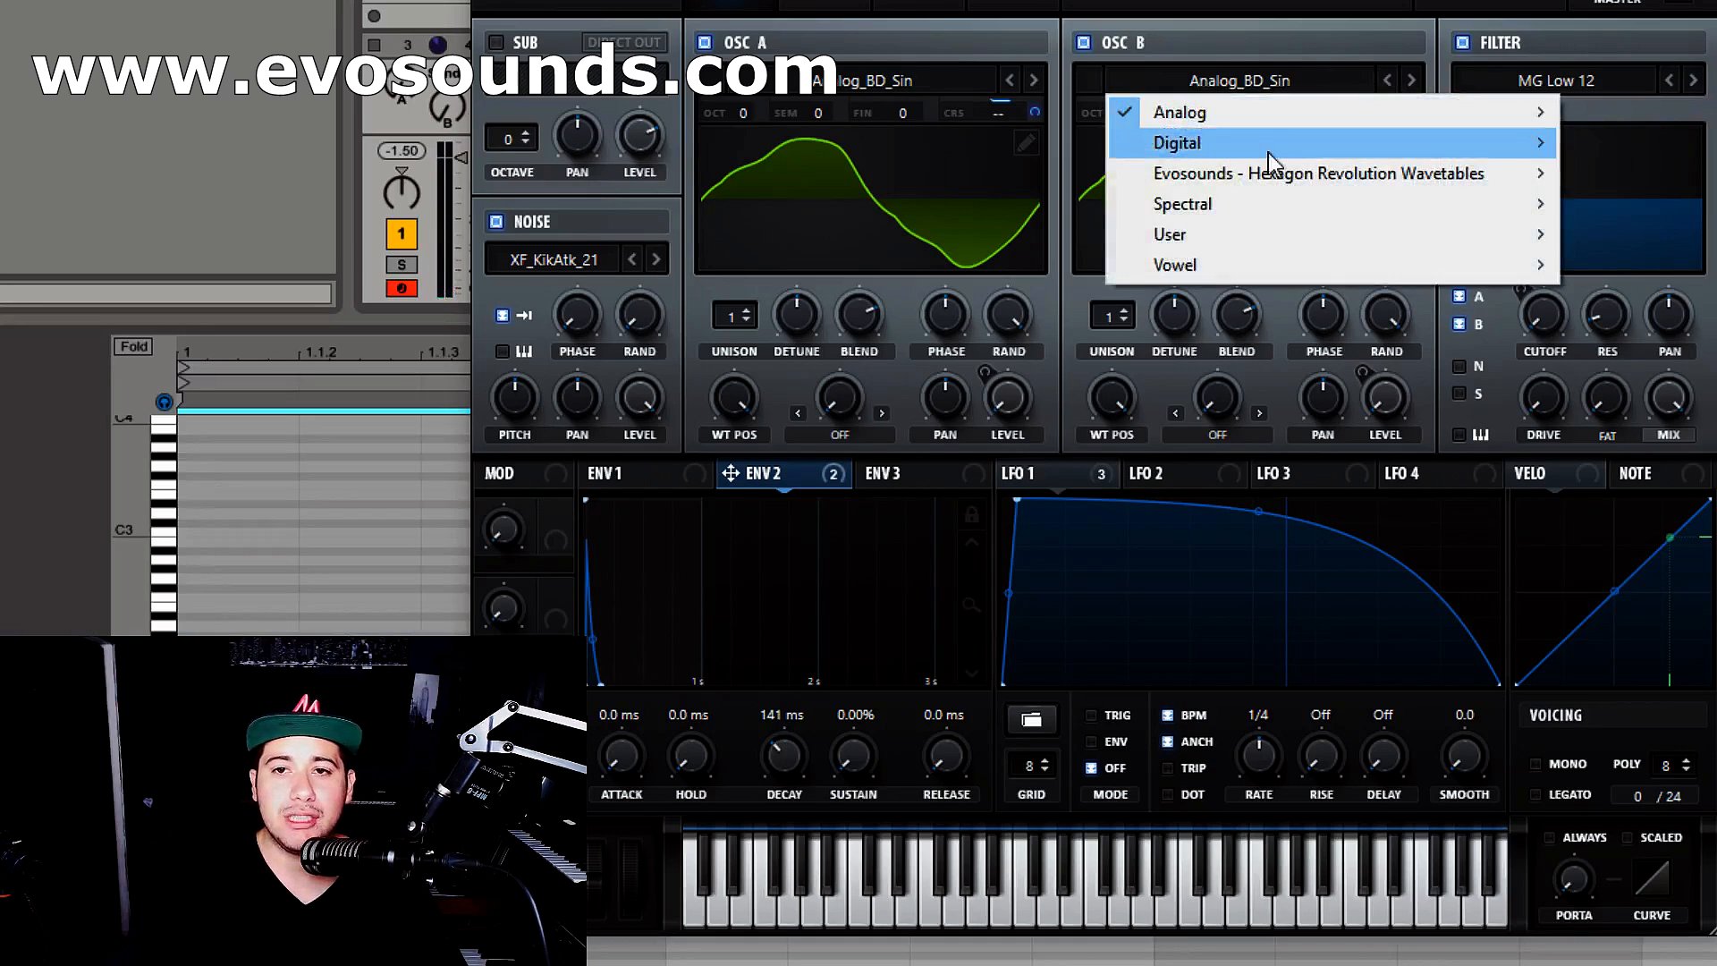
{"action": "mouse_move", "coordinate": [1276, 210]}
{"action": "left_click", "coordinate": [1692, 412]}
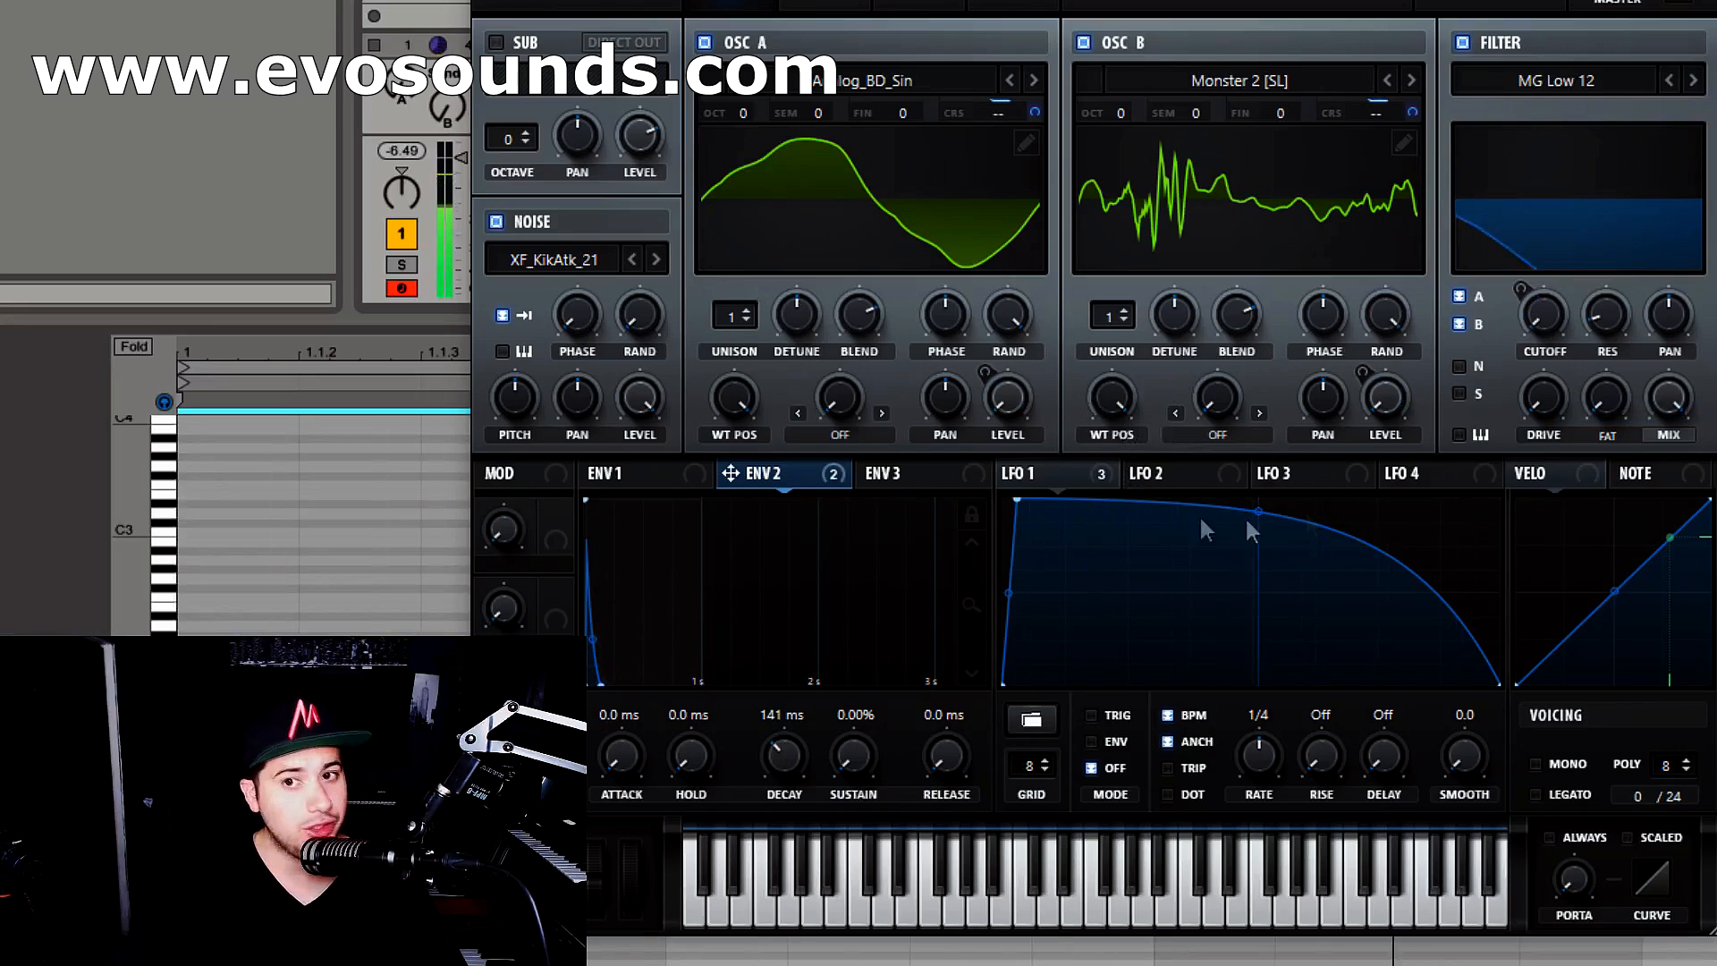
- Adjust the amount by which LFO 1 modulates the filter cutoff
{"action": "left_click_drag", "start_coordinate": [1020, 473], "coordinate": [1544, 295]}
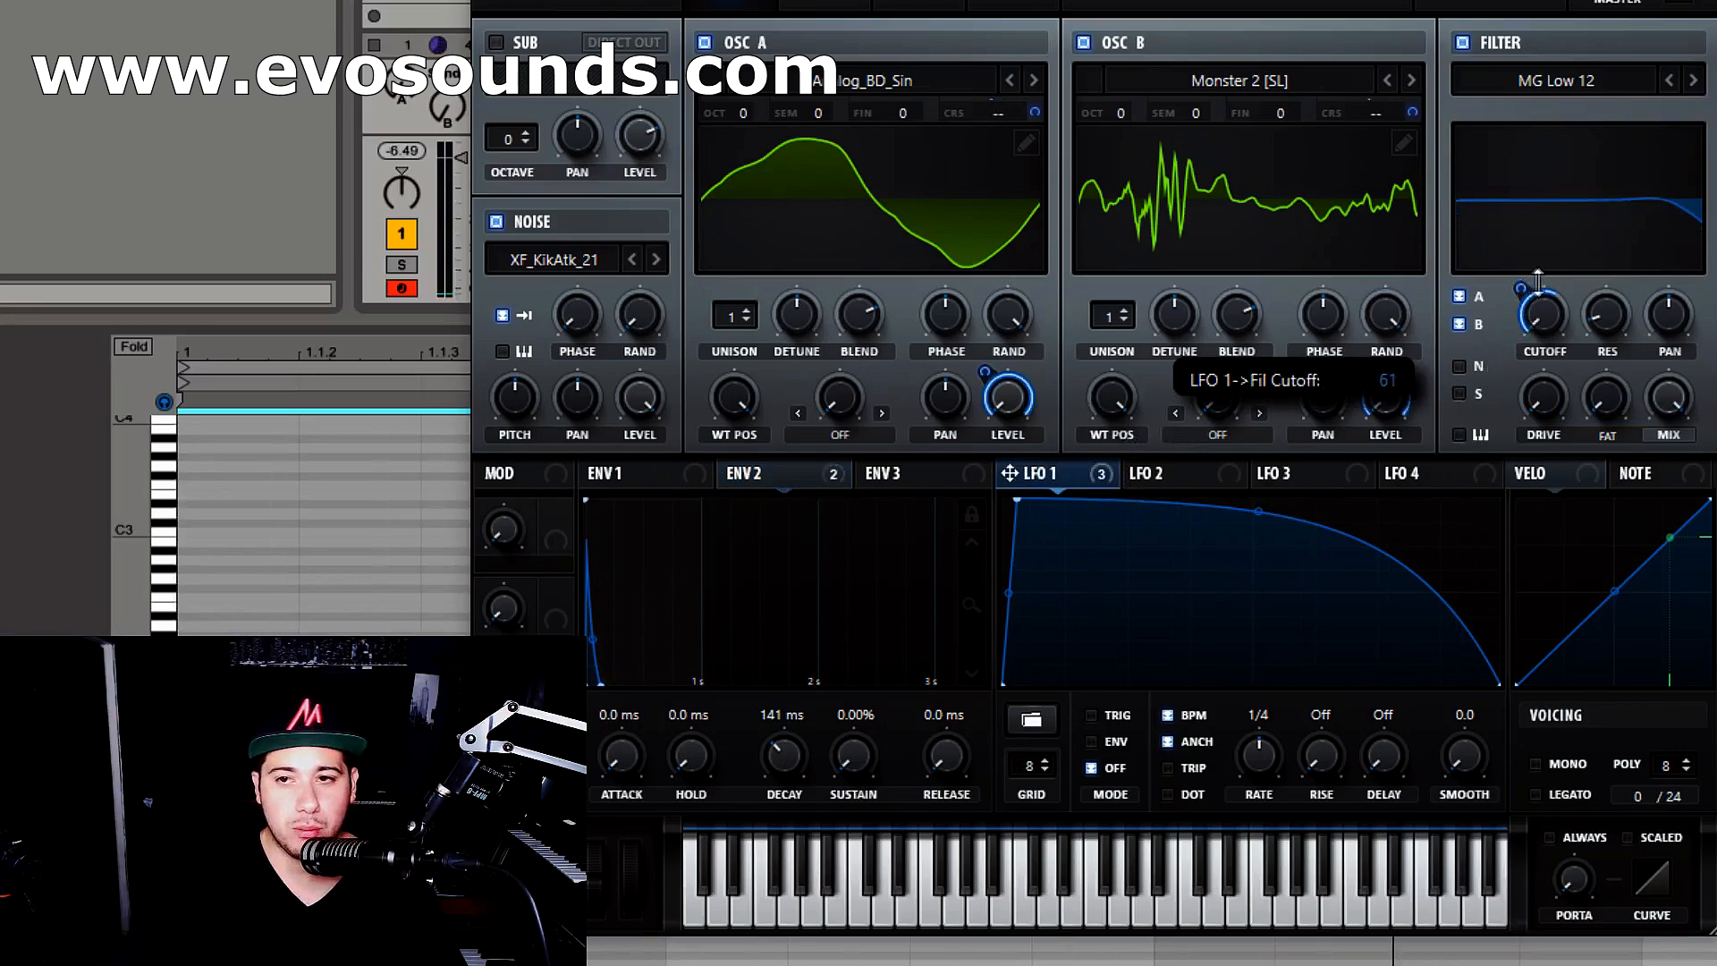
{"action": "left_click_drag", "start_coordinate": [1523, 288], "coordinate": [1527, 284]}
- Try Monster 5 [SL] and the analog Basic Shapes wavetable in oscillator B, adjusting its wavetable position
{"action": "left_click", "coordinate": [1412, 82]}
{"action": "left_click", "coordinate": [1412, 83]}
{"action": "left_click", "coordinate": [1270, 80]}
{"action": "mouse_move", "coordinate": [1275, 116]}
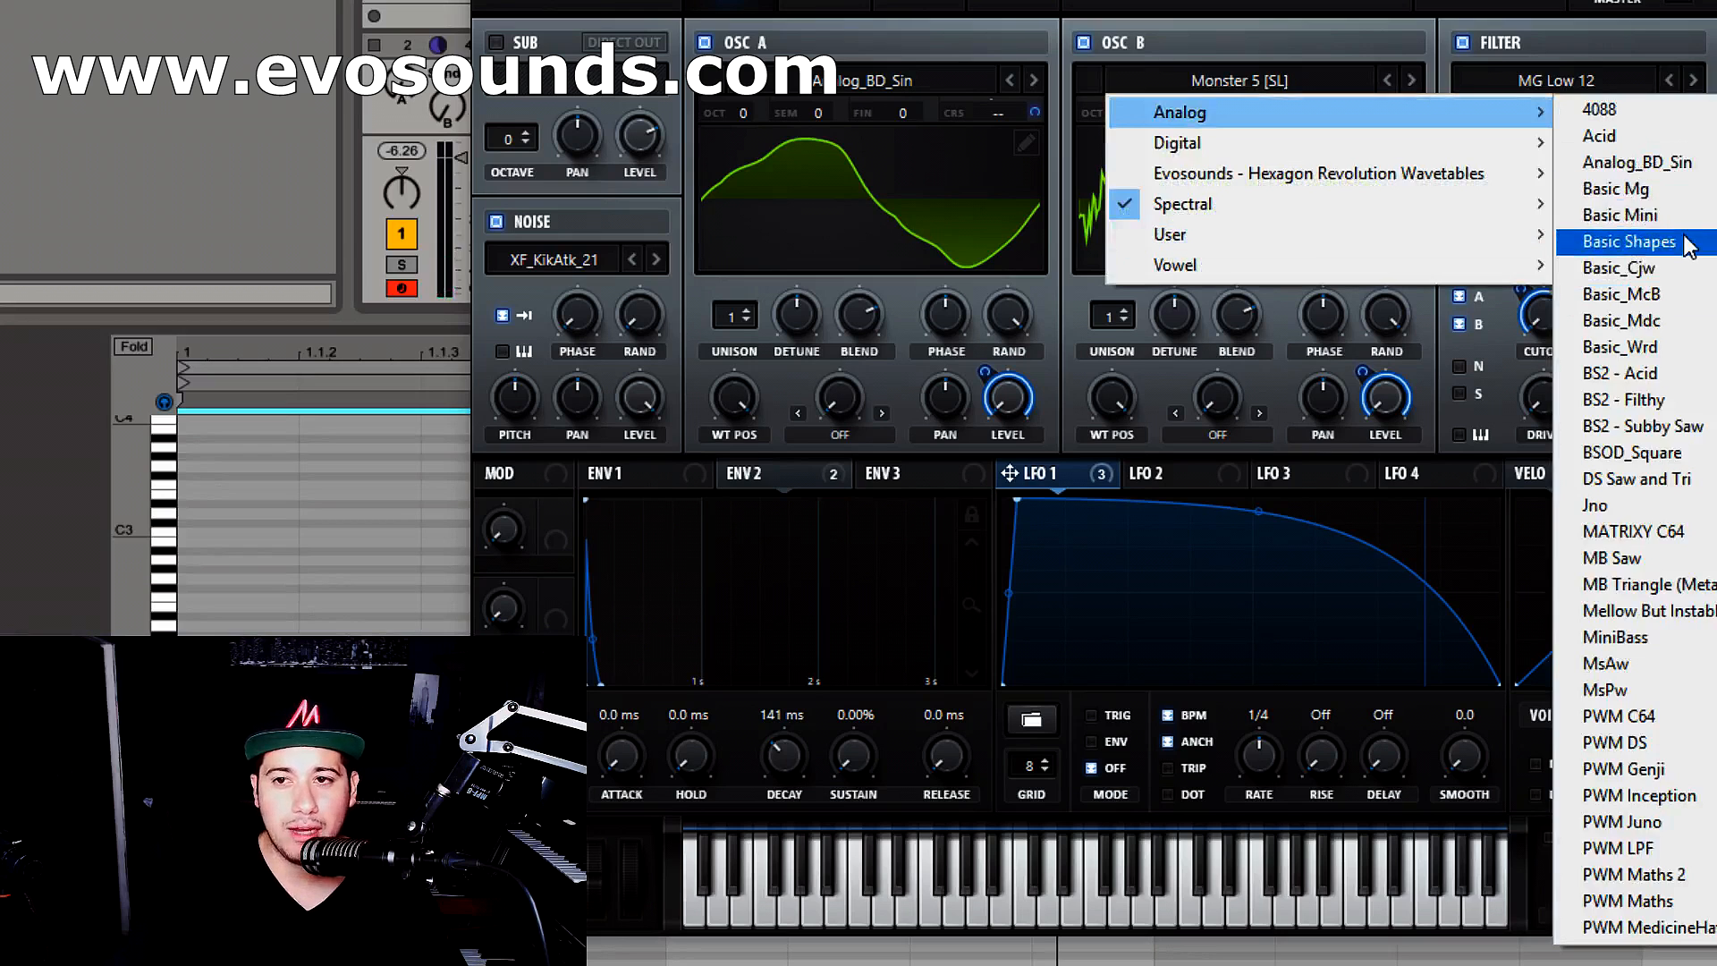
{"action": "left_click", "coordinate": [1609, 242]}
{"action": "left_click_drag", "start_coordinate": [1103, 406], "coordinate": [1098, 240]}
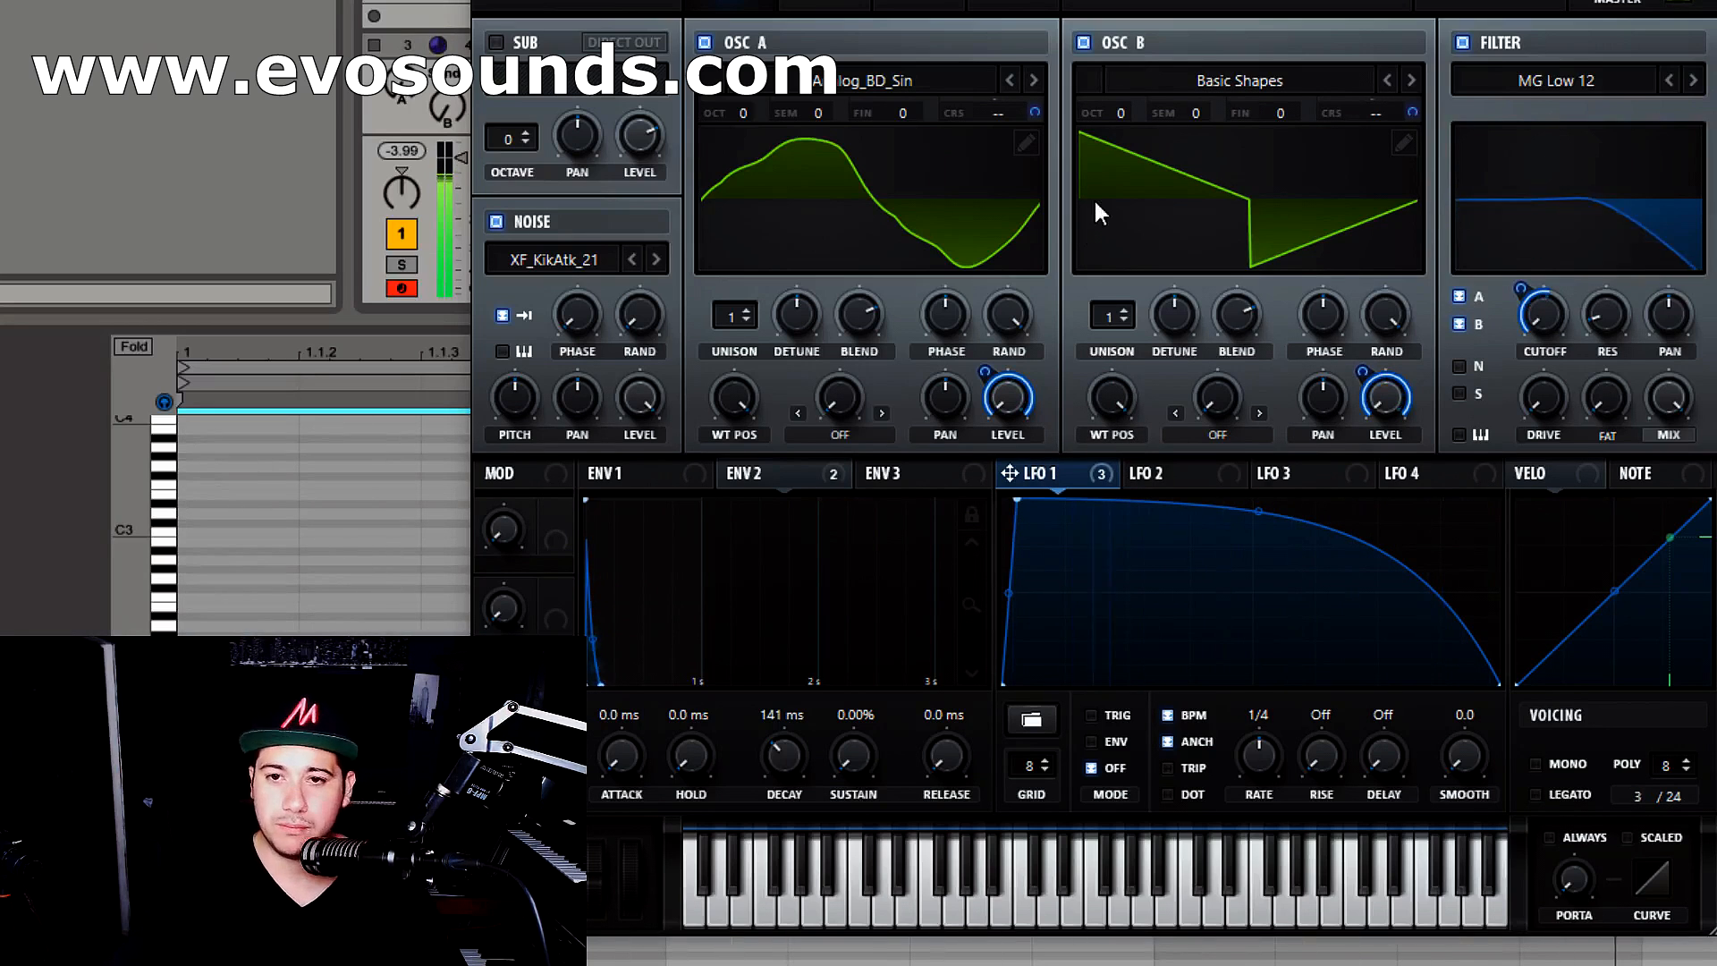
- Bend LFO 1's decay curve upward so it stays high longer before falling steeply
{"action": "left_click_drag", "start_coordinate": [1259, 512], "coordinate": [1346, 469]}
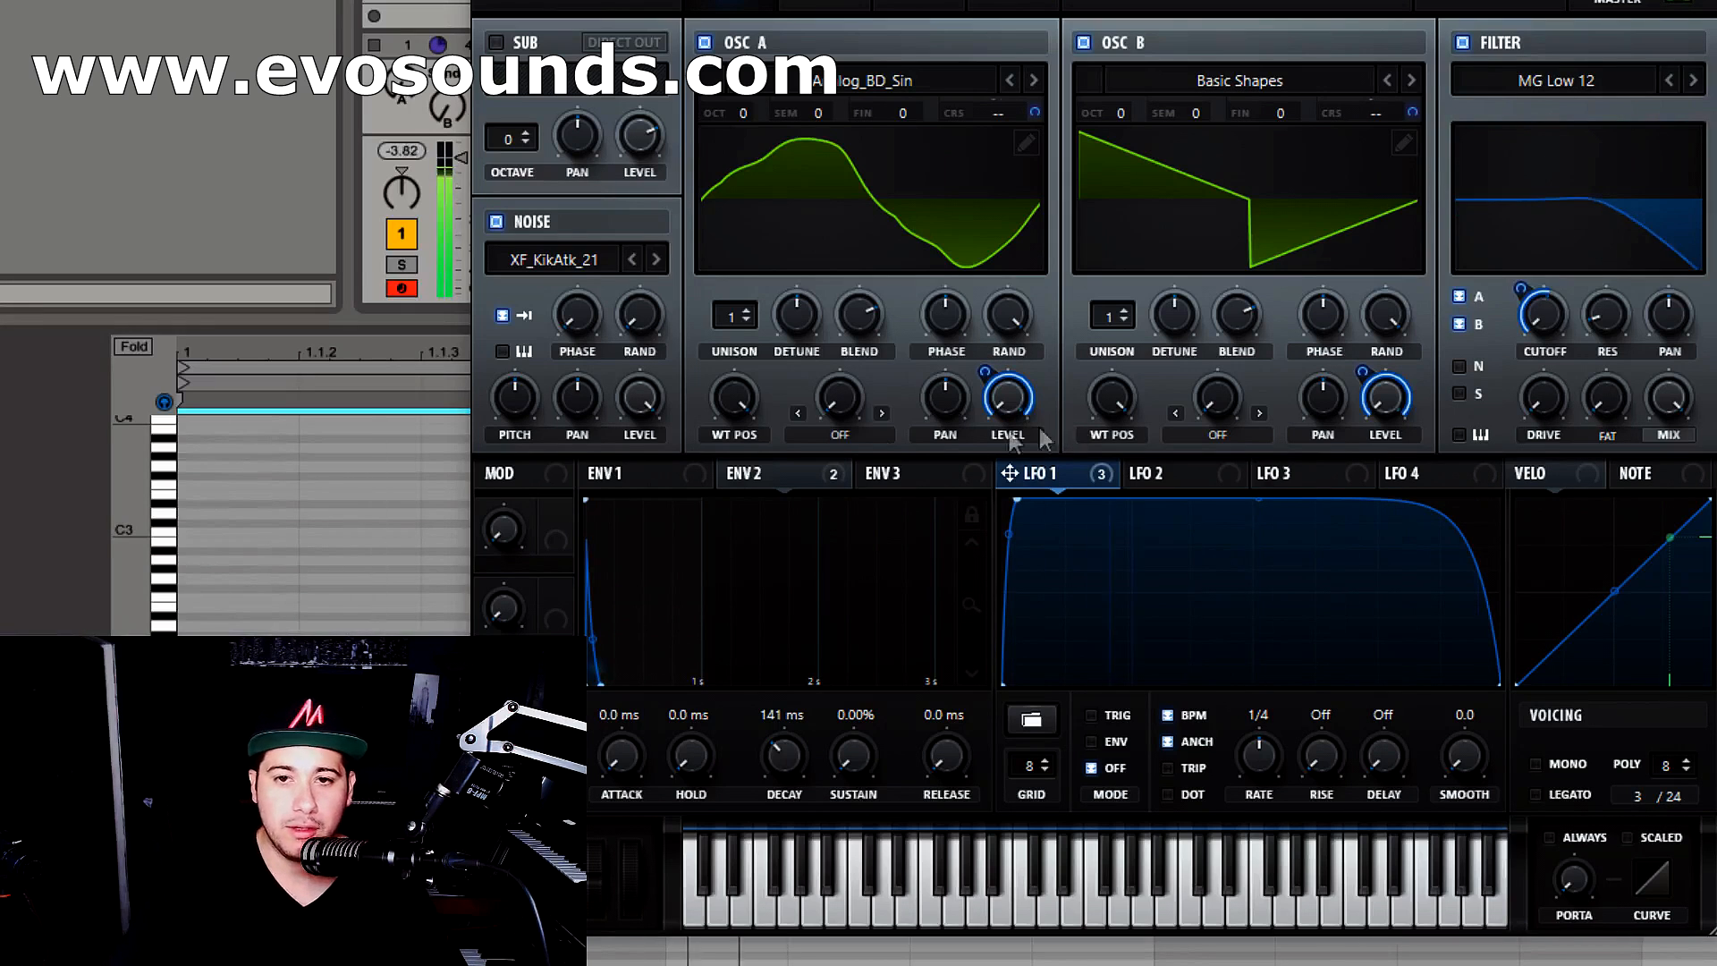
- Try the FM (from B) warp mode on oscillator A with the warp amount raised to 58%
{"action": "left_click", "coordinate": [843, 435]}
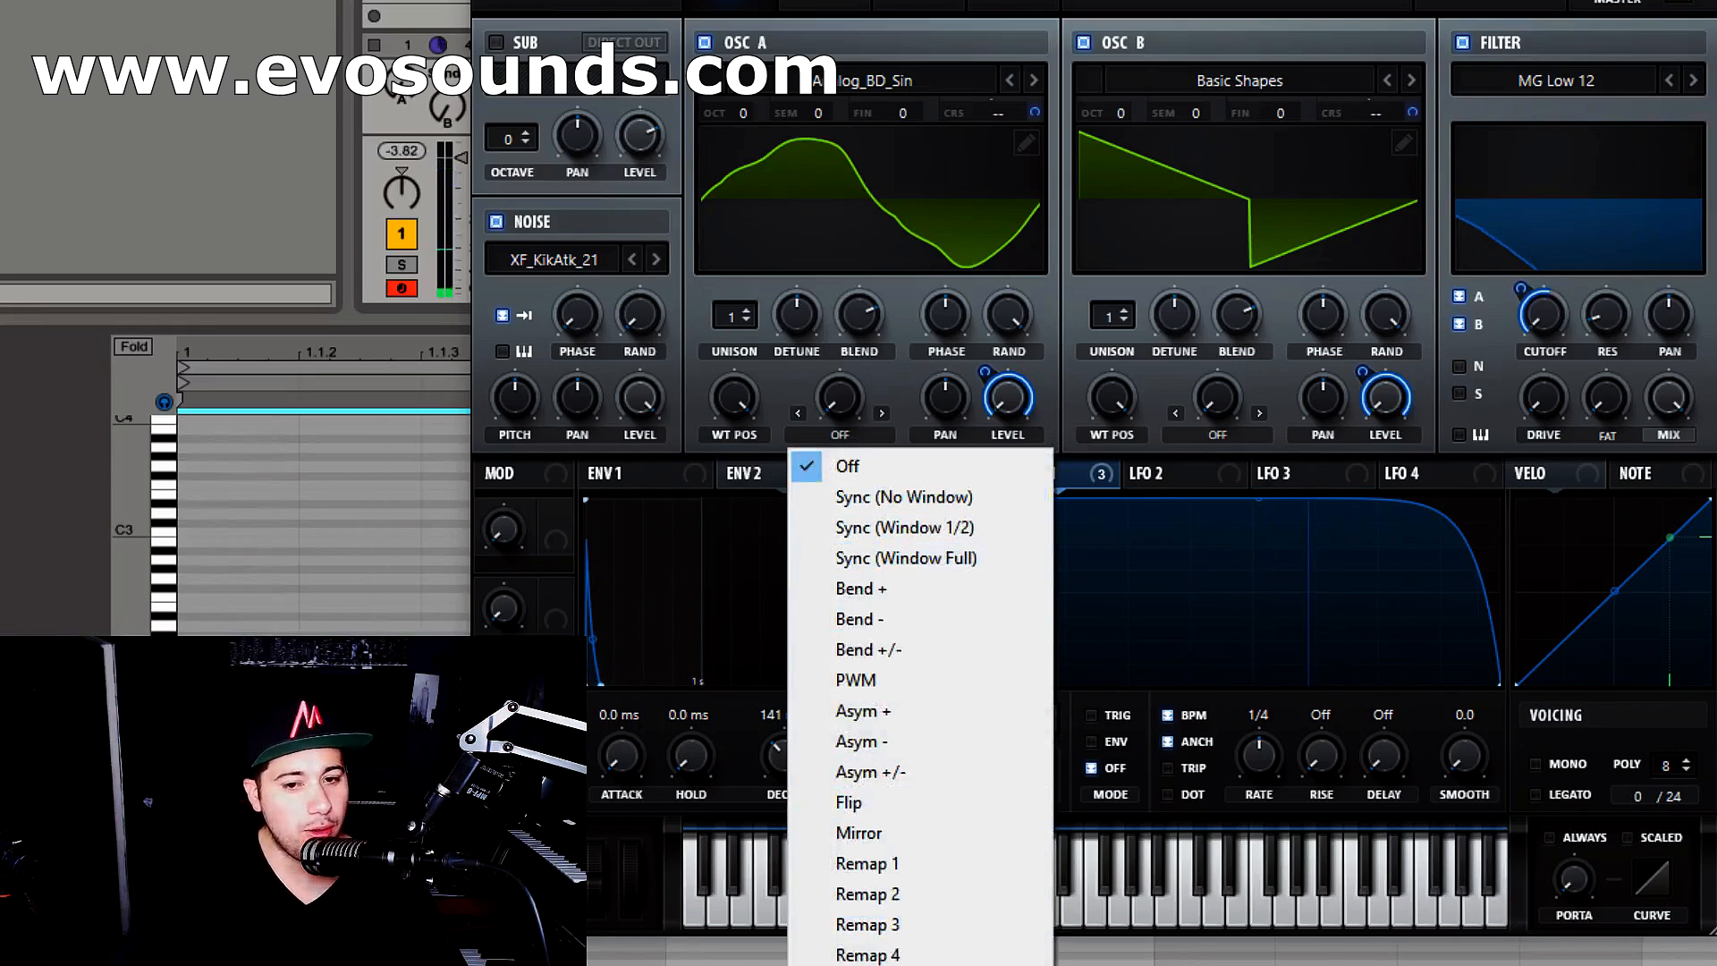
{"action": "left_click", "coordinate": [901, 965]}
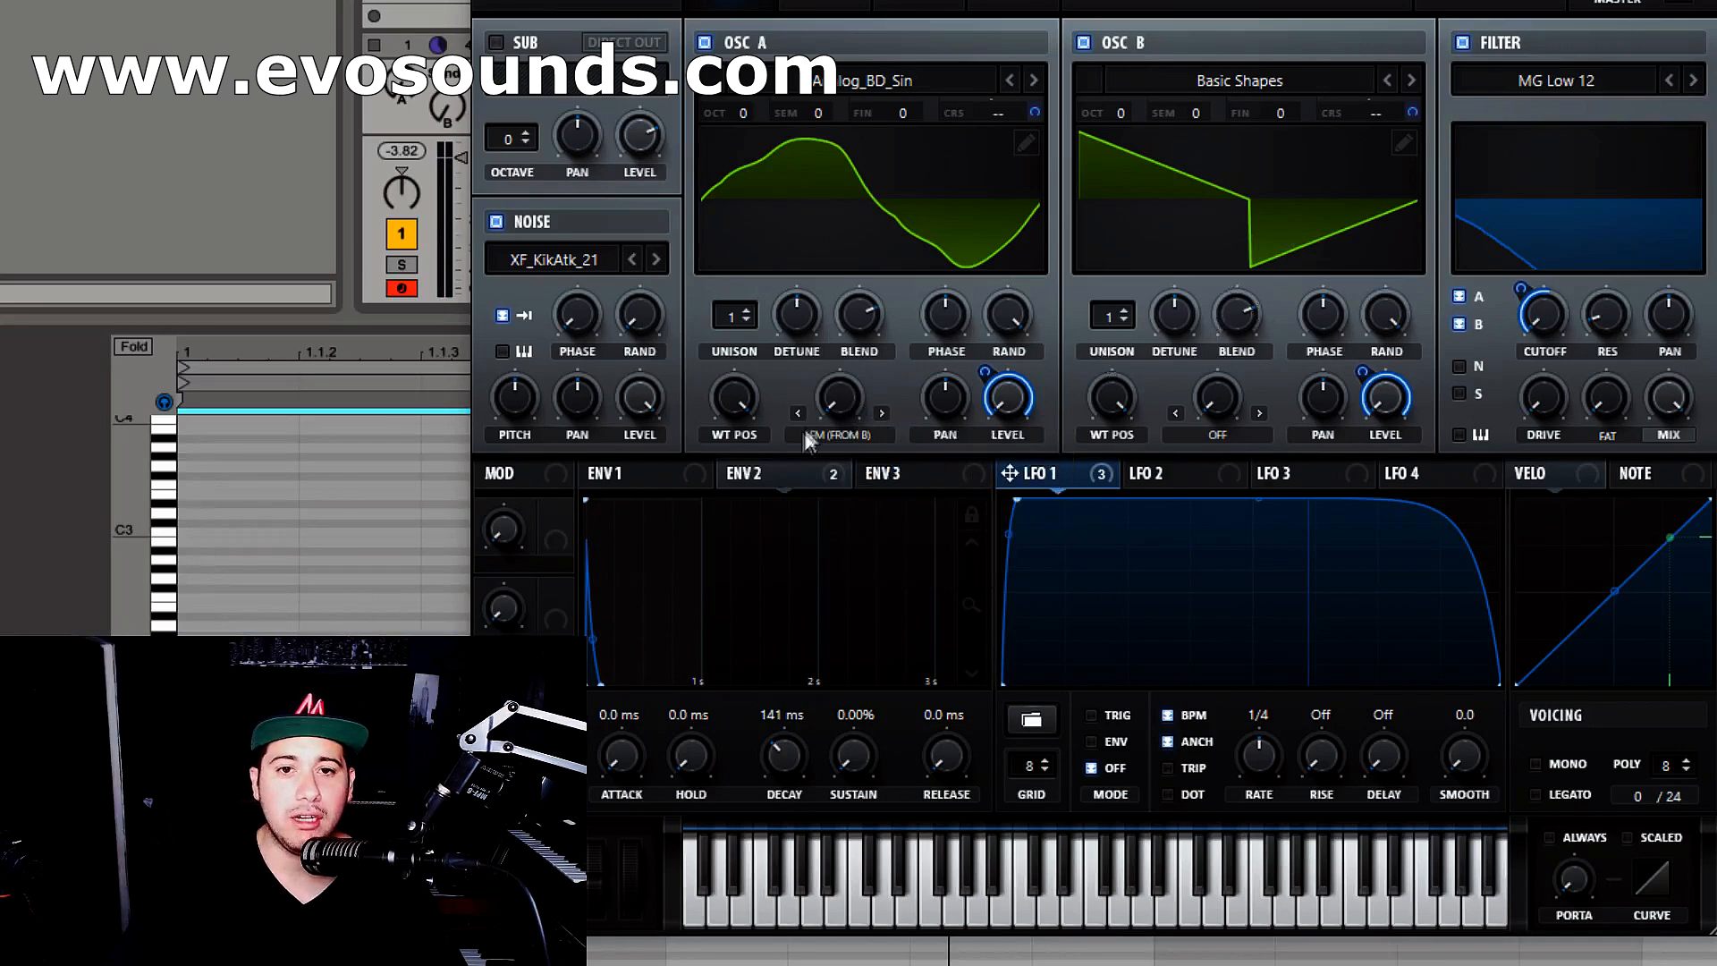
{"action": "left_click_drag", "start_coordinate": [849, 400], "coordinate": [854, 371]}
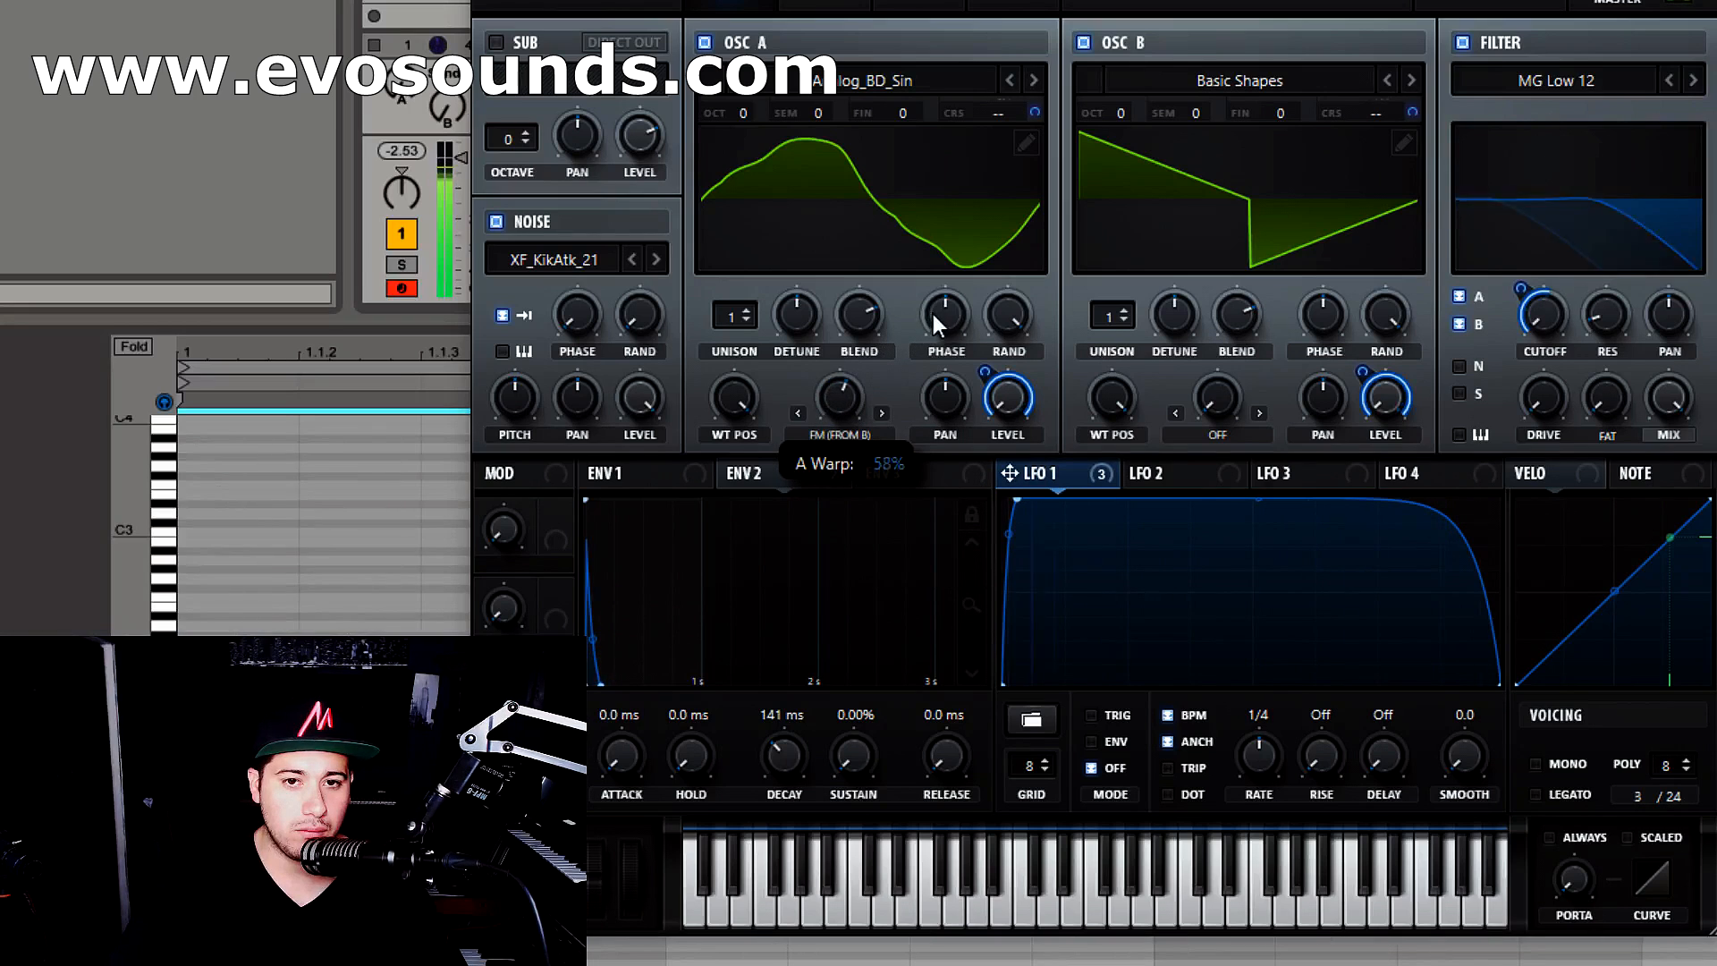
- Remove the LFO 1 modulation from oscillator B's level and readjust oscillator A's FM warp amount
{"action": "right_click", "coordinate": [1386, 395]}
{"action": "left_click", "coordinate": [1488, 506]}
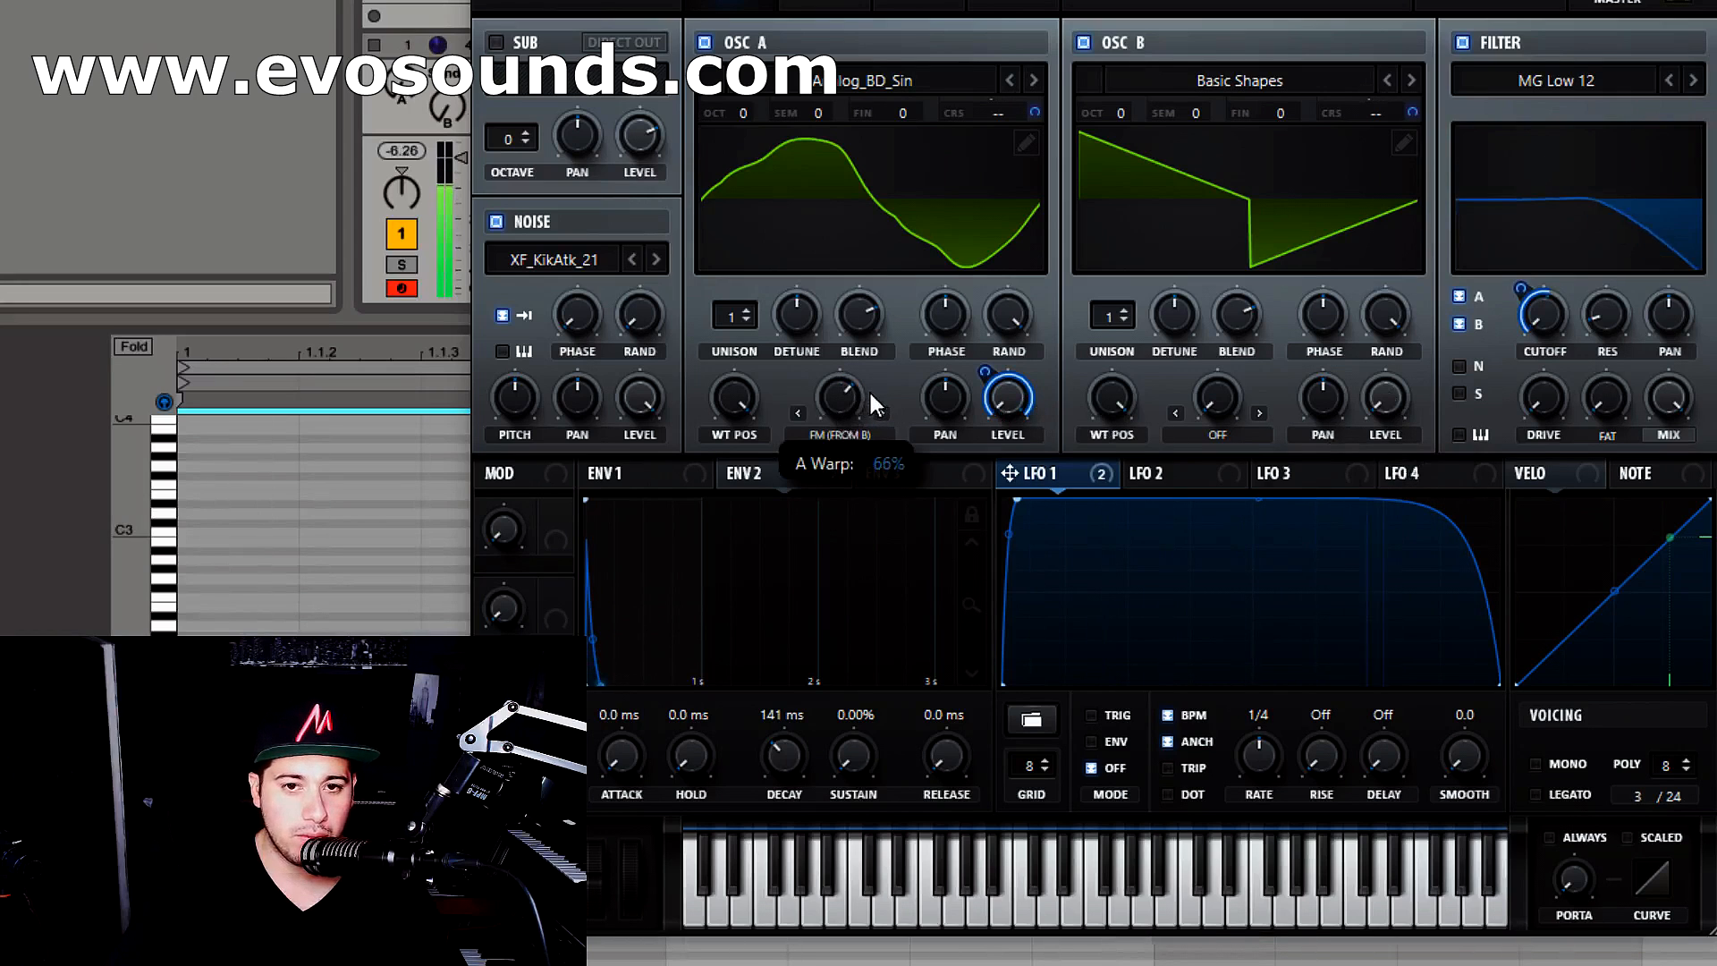
{"action": "left_click_drag", "start_coordinate": [851, 409], "coordinate": [889, 464]}
- Switch oscillator B to the Basic Mini wavetable and set its warp mode to Sync with a raised amount
{"action": "left_click", "coordinate": [1411, 81]}
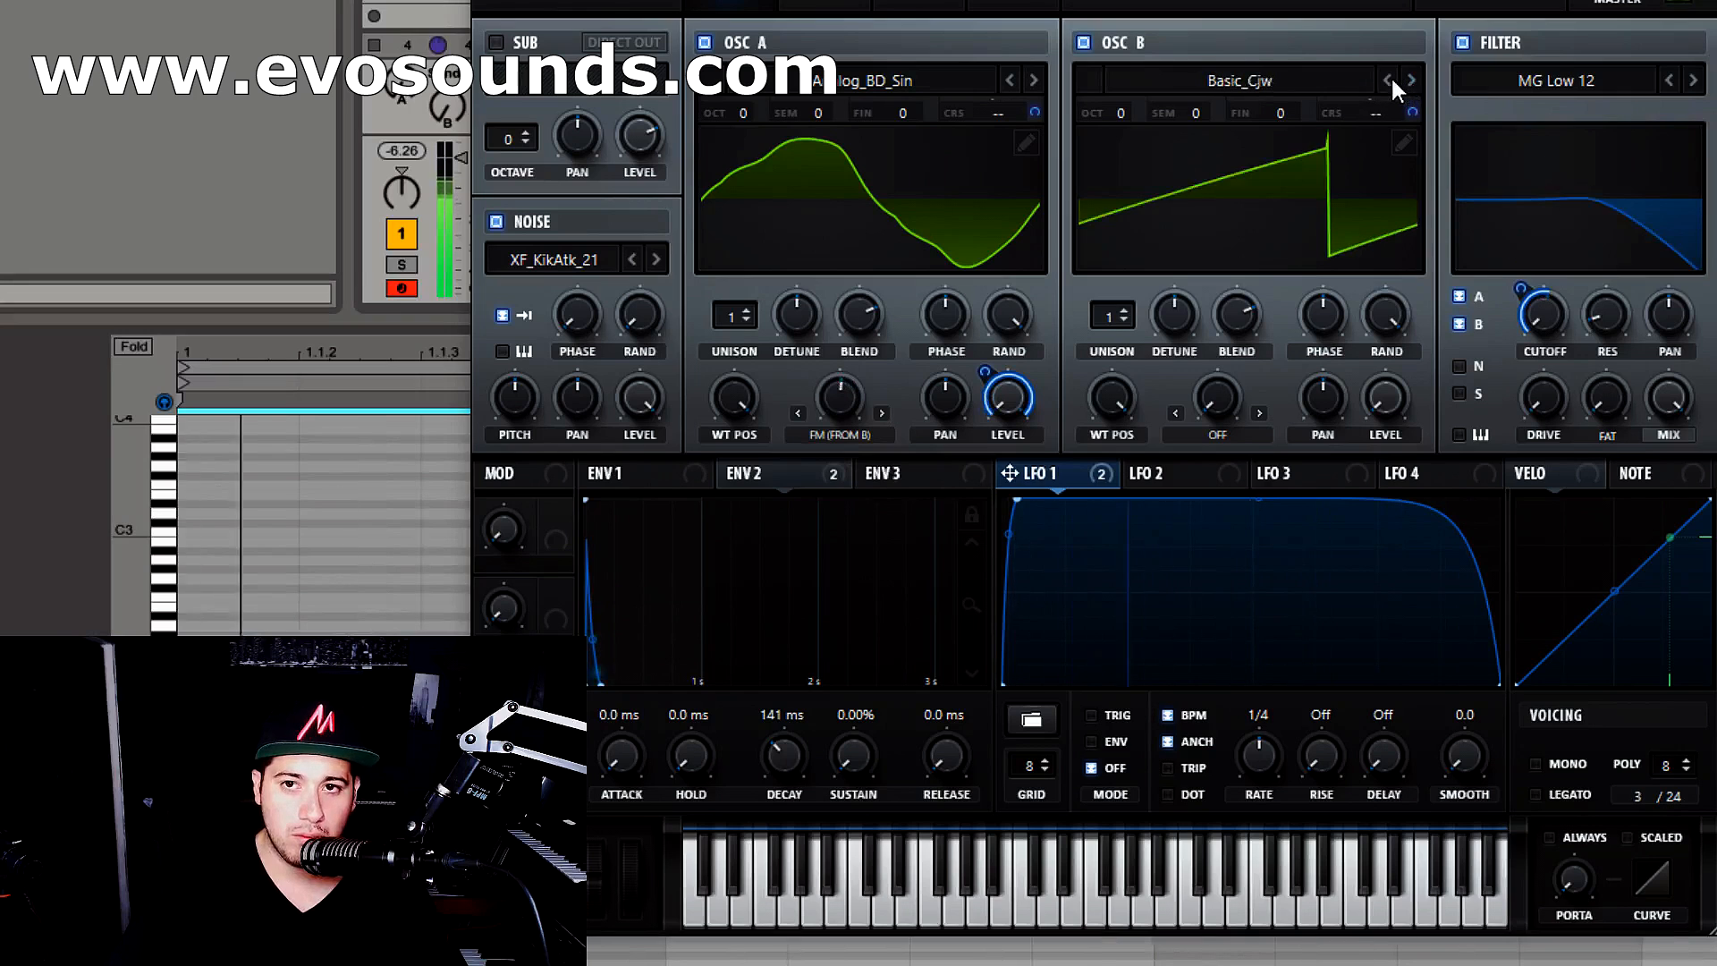
{"action": "left_click", "coordinate": [1388, 80]}
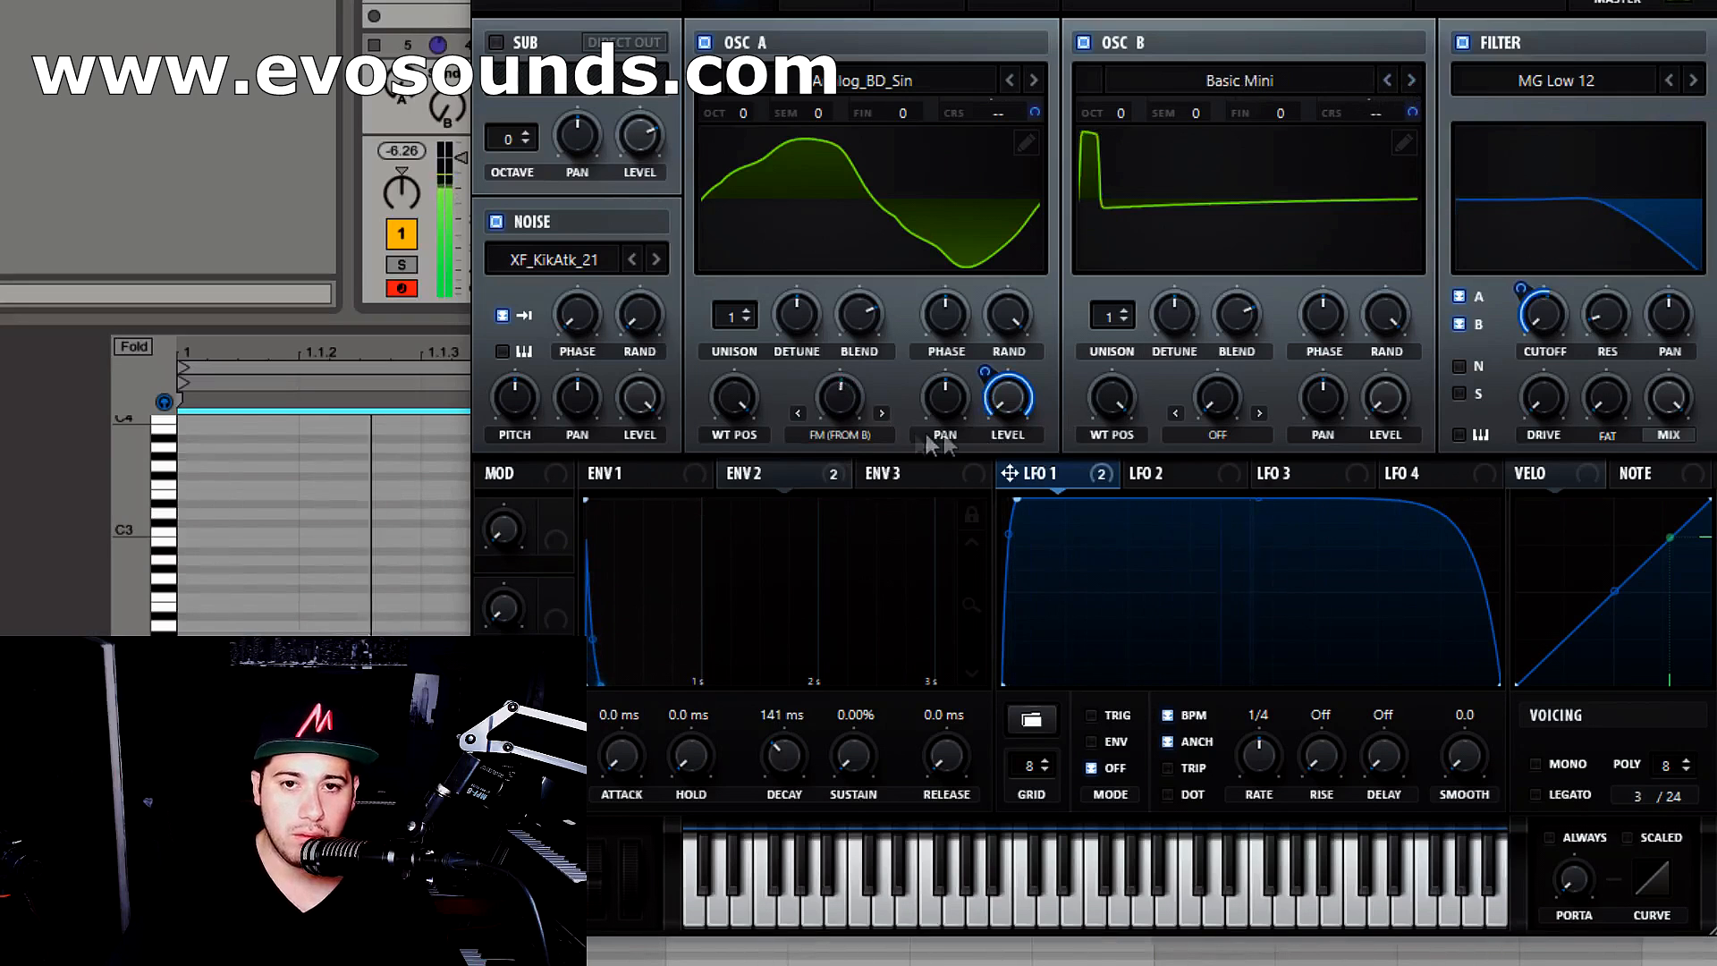
{"action": "left_click", "coordinate": [1218, 436]}
{"action": "left_click", "coordinate": [1283, 499]}
{"action": "left_click_drag", "start_coordinate": [1225, 398], "coordinate": [1257, 350]}
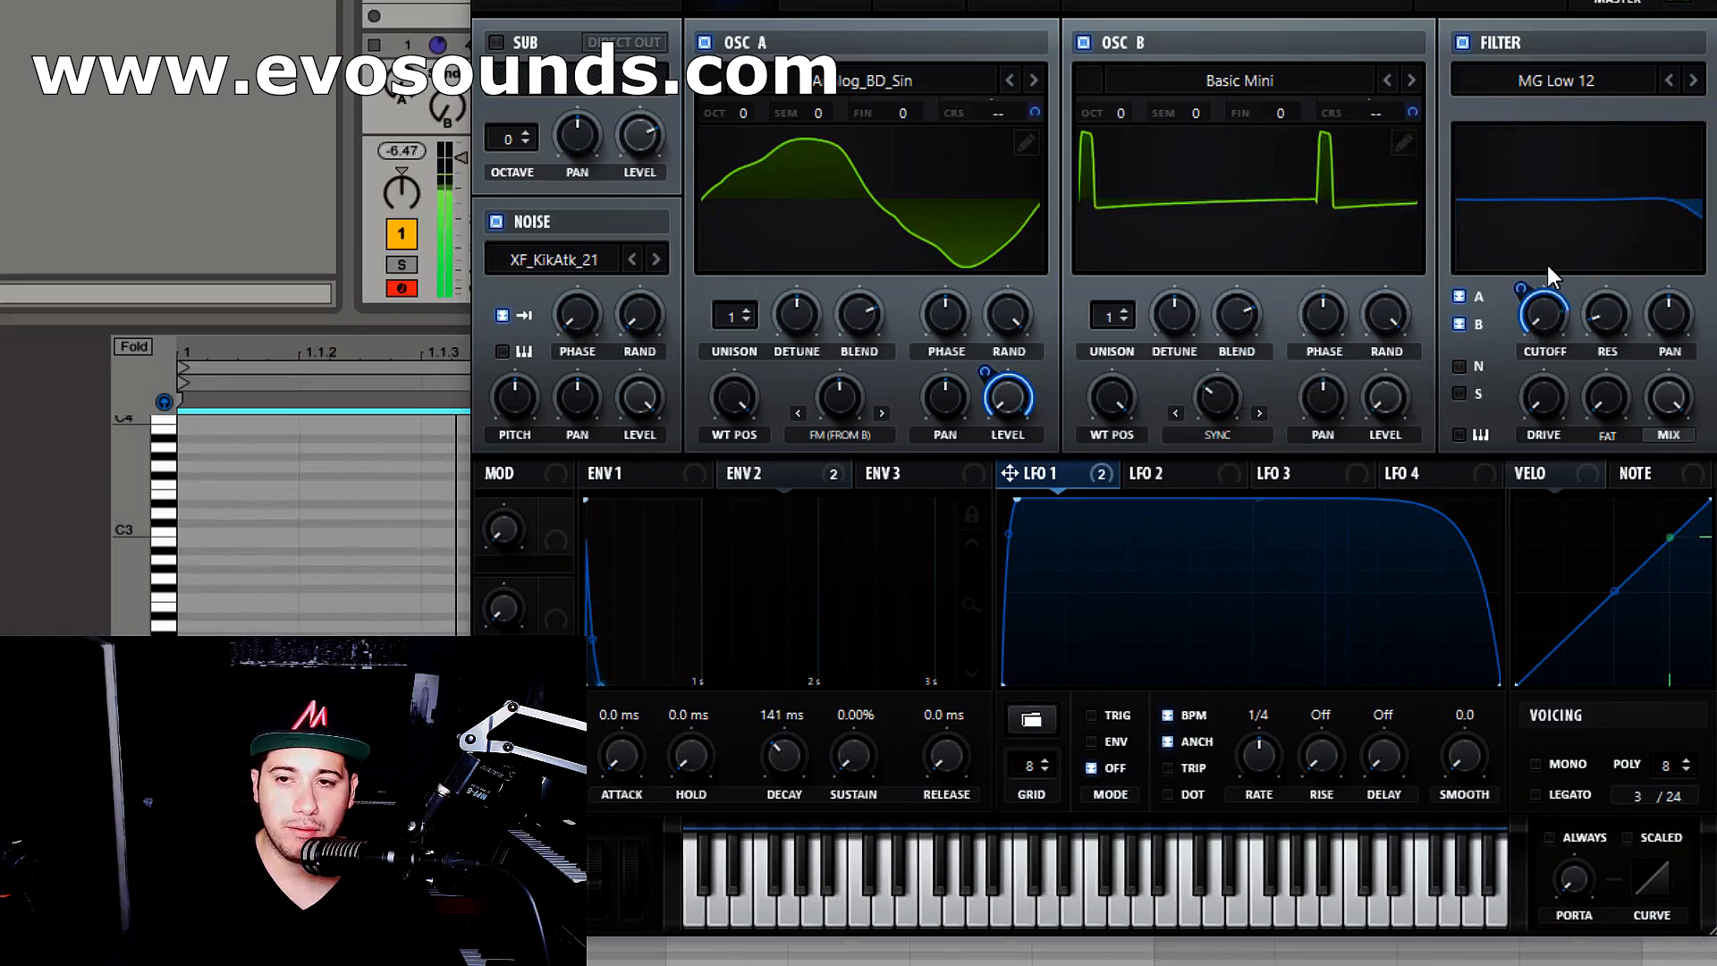
- Readjust LFO 1's modulation depth on the filter cutoff and set oscillator A's warp mode to Off
{"action": "left_click_drag", "start_coordinate": [1524, 291], "coordinate": [1511, 301]}
{"action": "left_click", "coordinate": [830, 436]}
{"action": "left_click", "coordinate": [888, 470]}
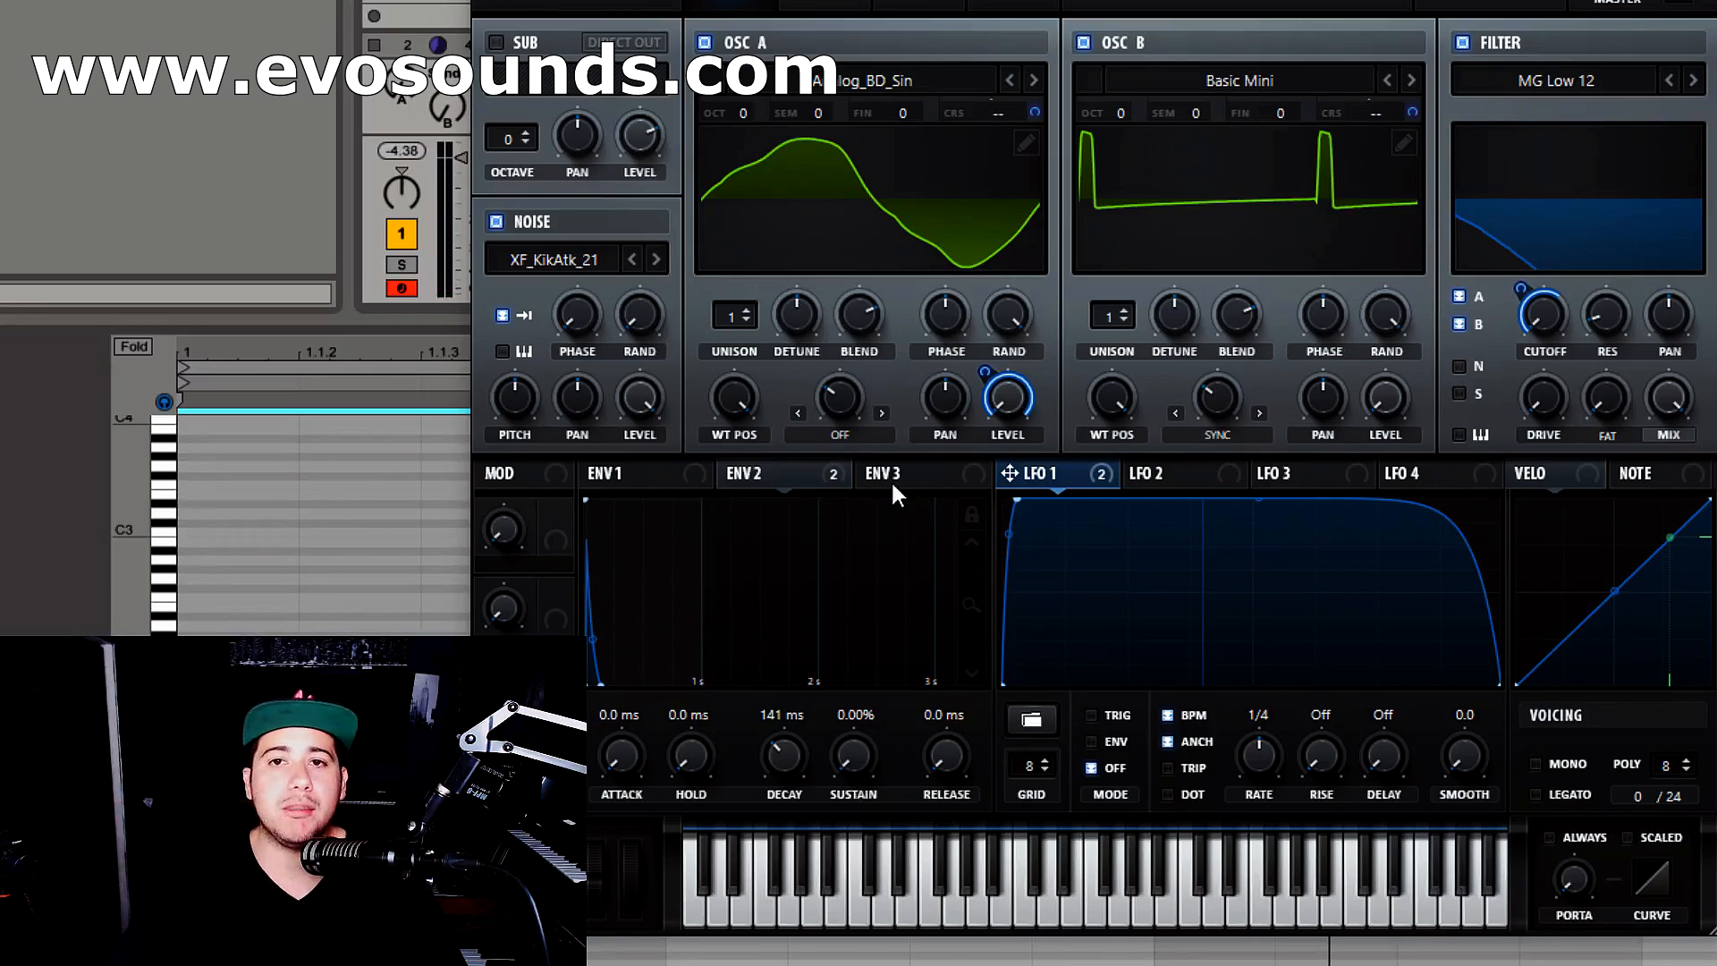
- Load the Analog_BD_Sin wavetable back into oscillator B
{"action": "left_click", "coordinate": [1168, 77]}
{"action": "mouse_move", "coordinate": [1208, 121]}
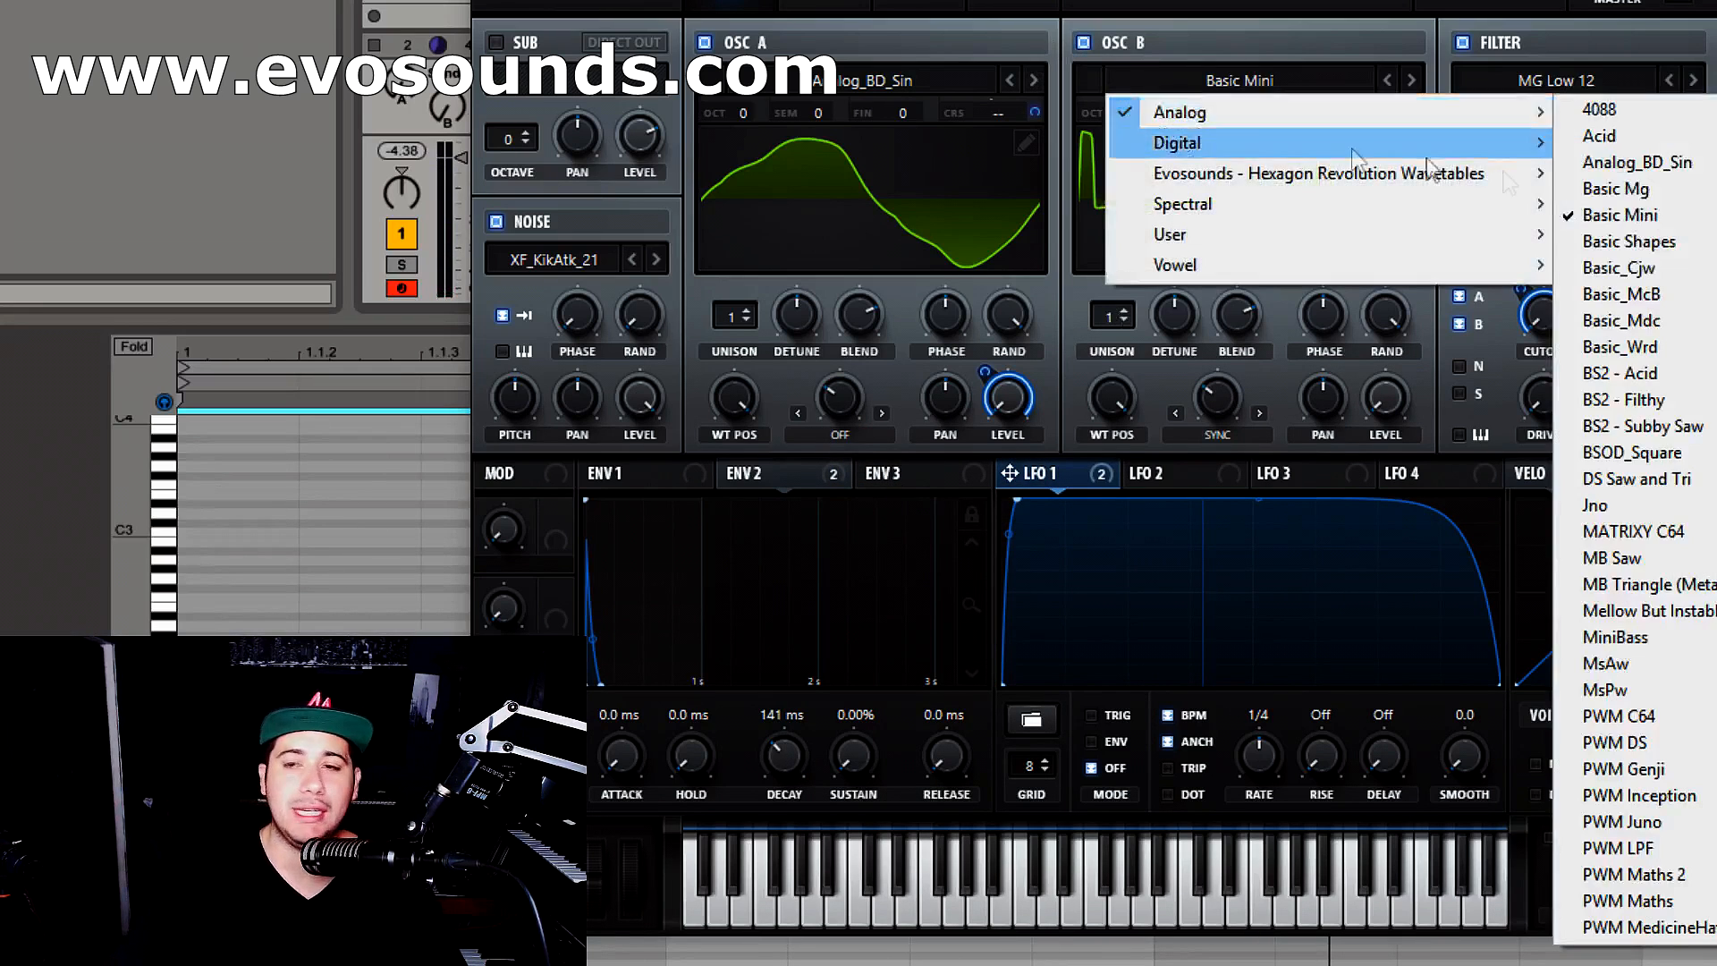
{"action": "left_click", "coordinate": [1636, 162]}
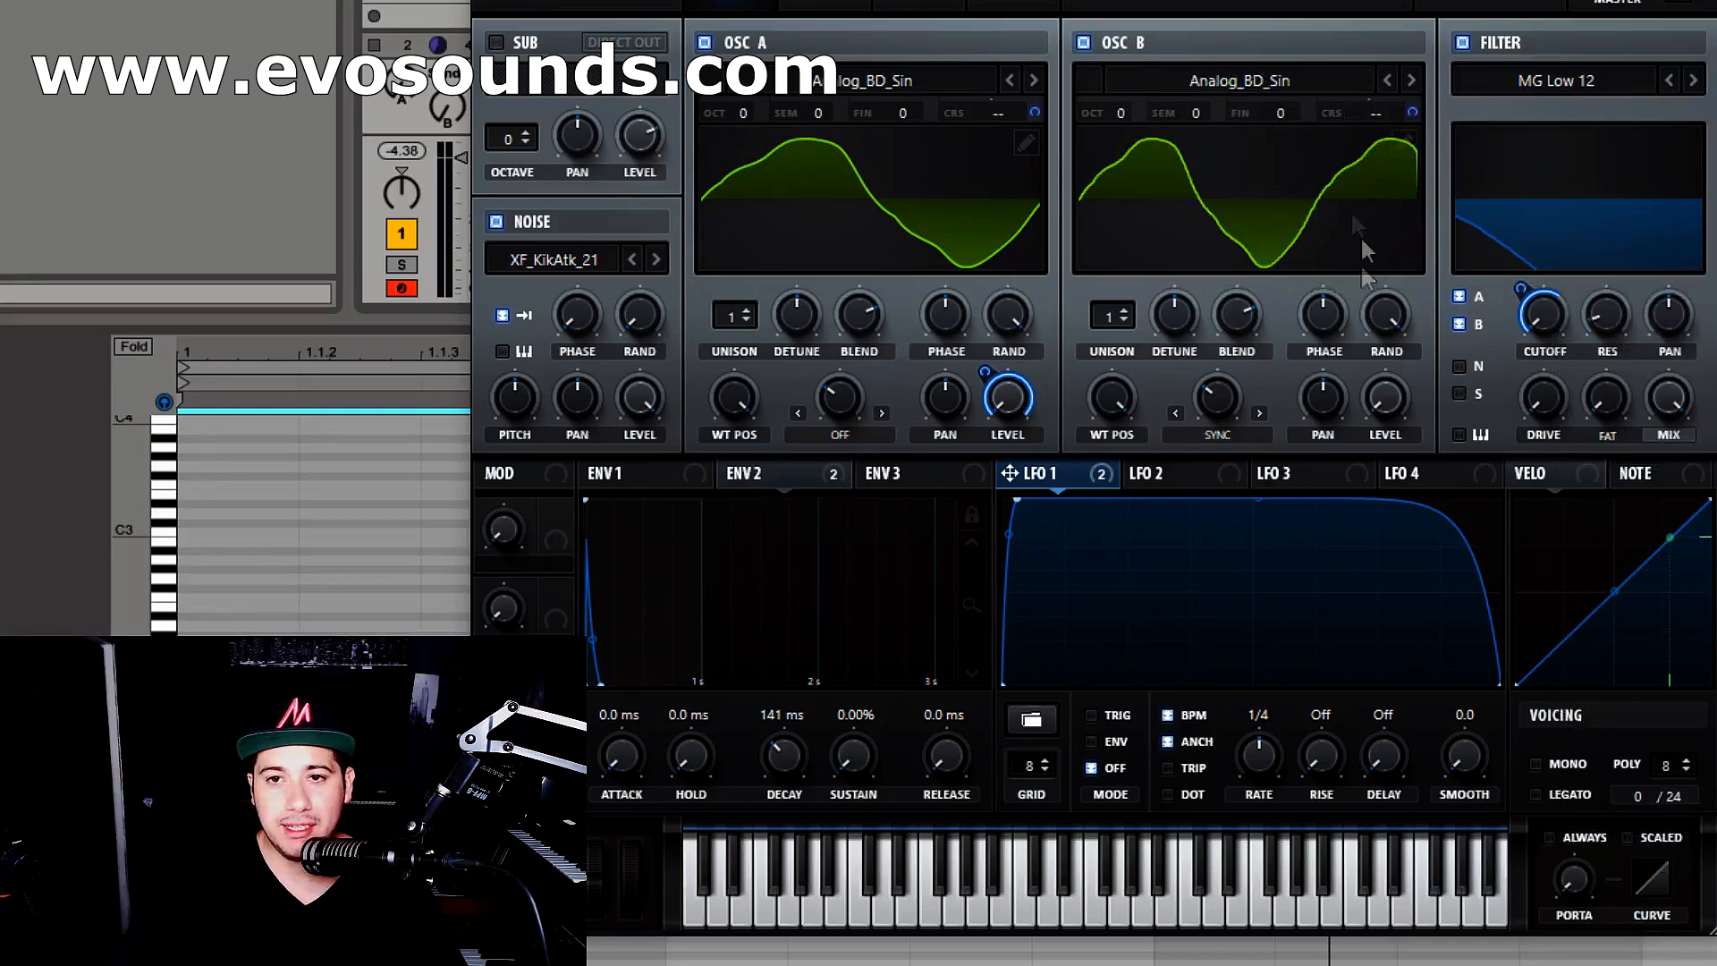
- Turn down oscillator B's Sync warp amount and assign LFO 1 to its level
{"action": "mouse_move", "coordinate": [1203, 412]}
{"action": "left_click_drag", "start_coordinate": [1216, 404], "coordinate": [1155, 483]}
{"action": "left_click_drag", "start_coordinate": [1008, 473], "coordinate": [1385, 398]}
- Enable the Distortion effect and set its type to Diode 1
{"action": "left_click", "coordinate": [830, 8]}
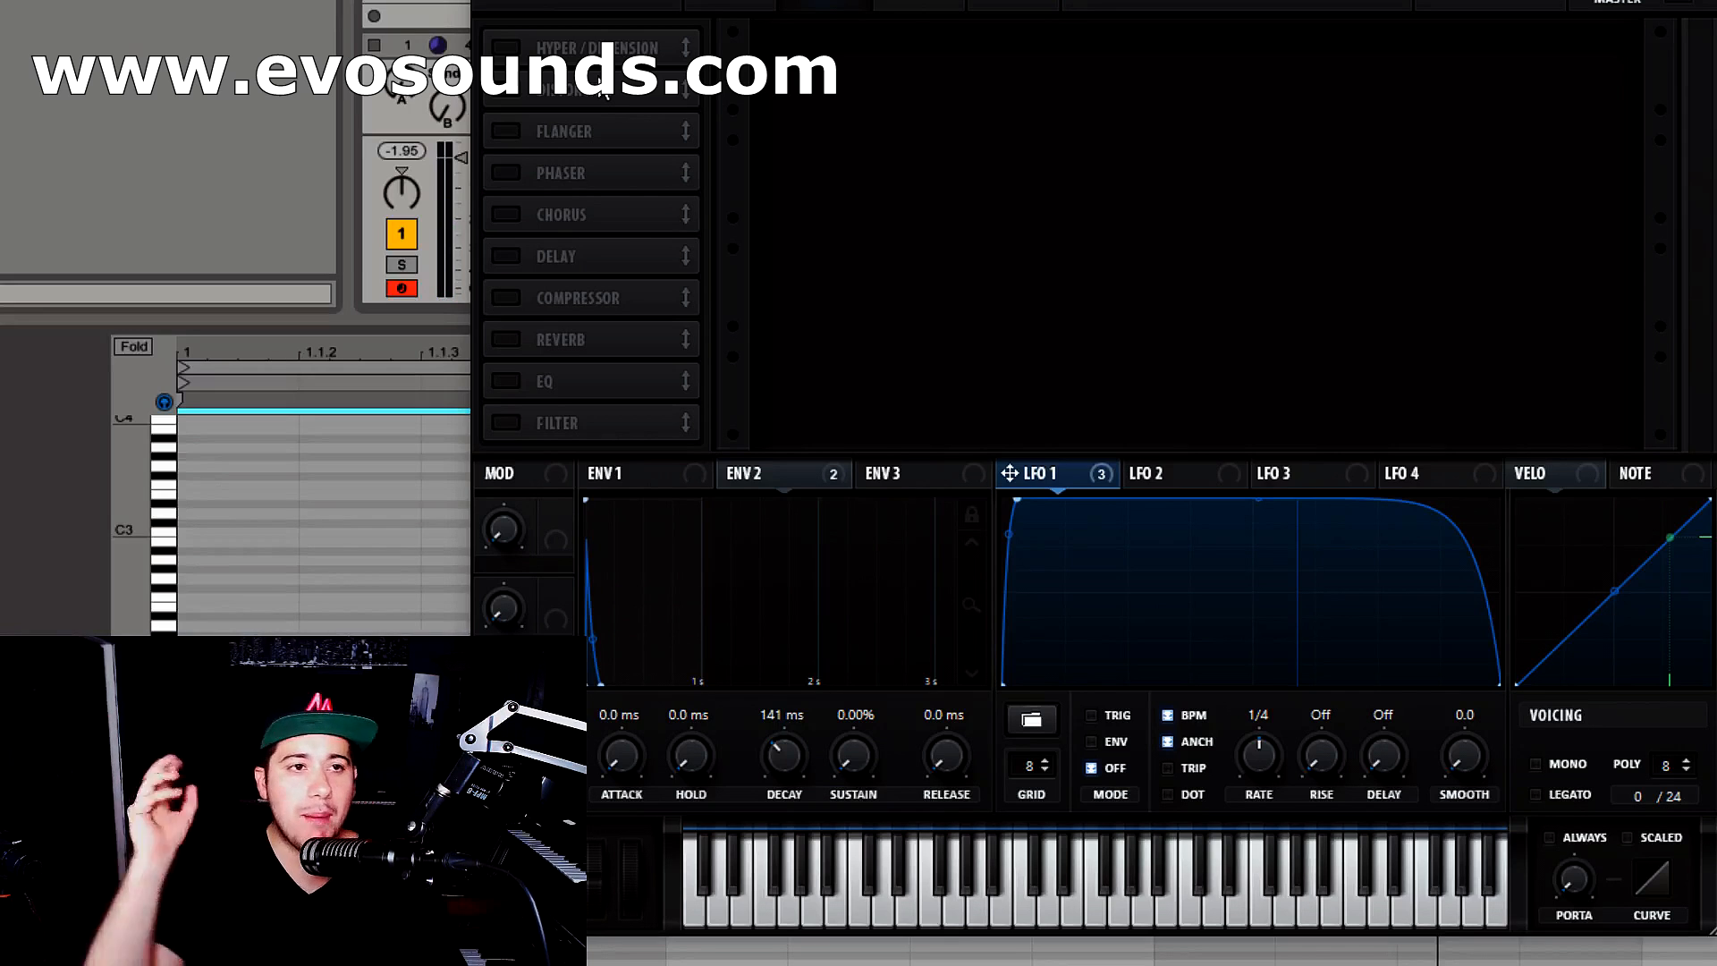
{"action": "left_click", "coordinate": [512, 100]}
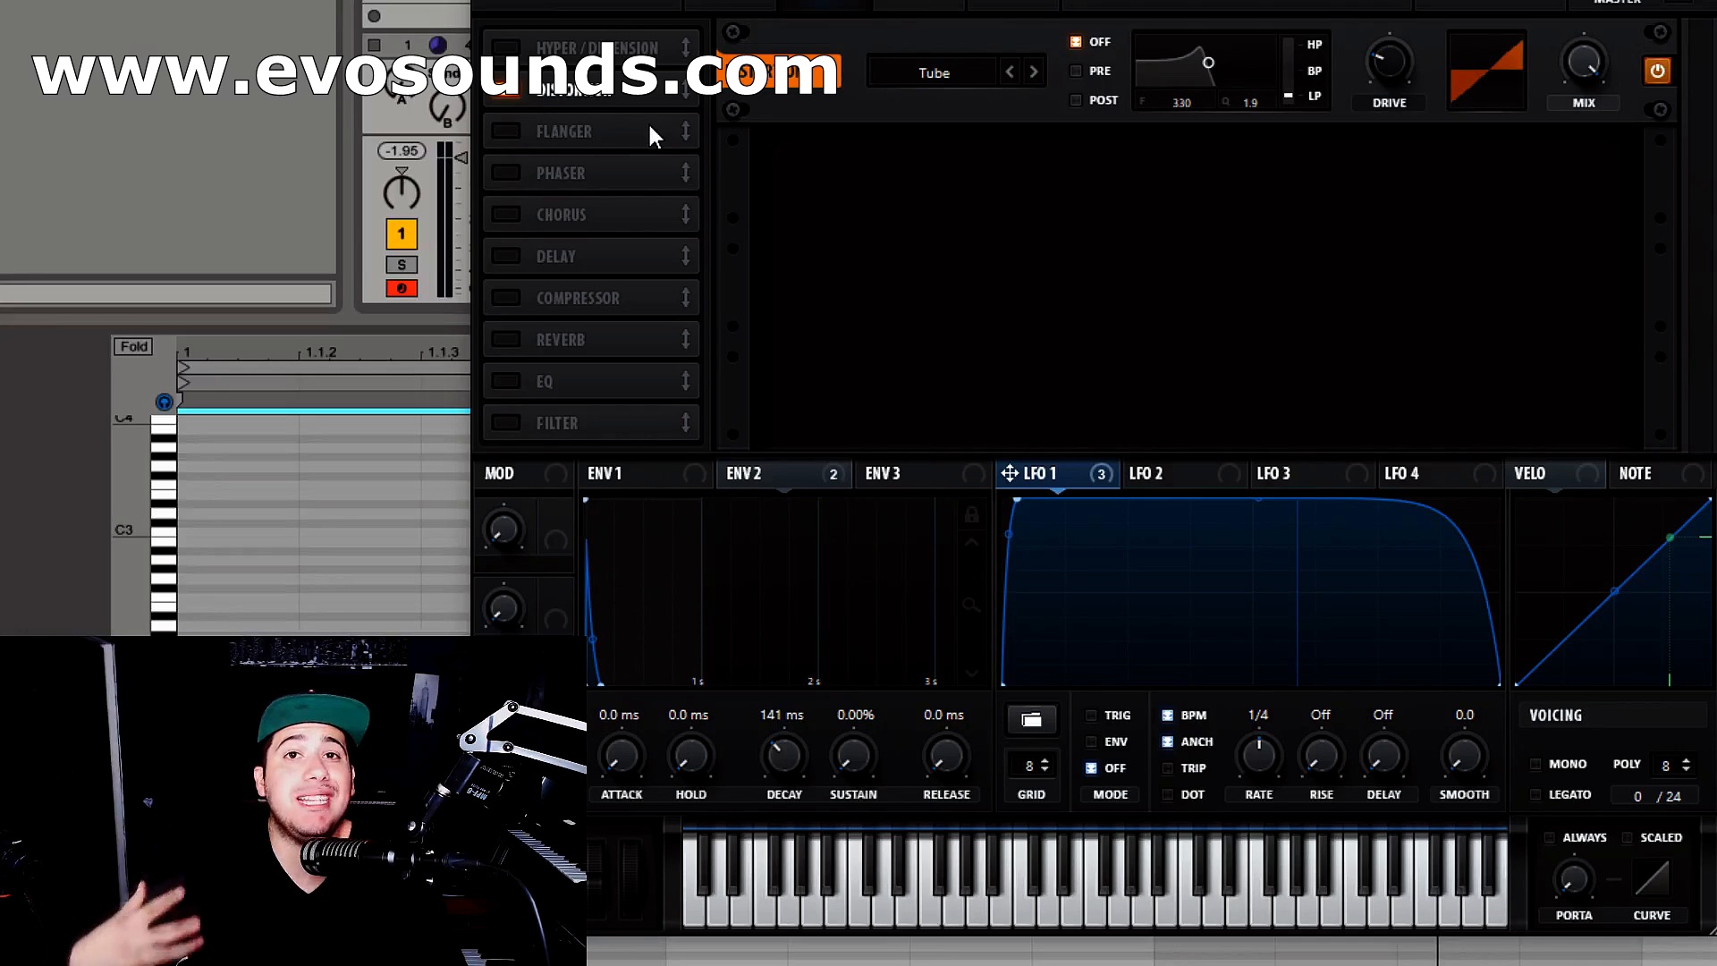
{"action": "left_click", "coordinate": [972, 100]}
{"action": "left_click", "coordinate": [989, 203]}
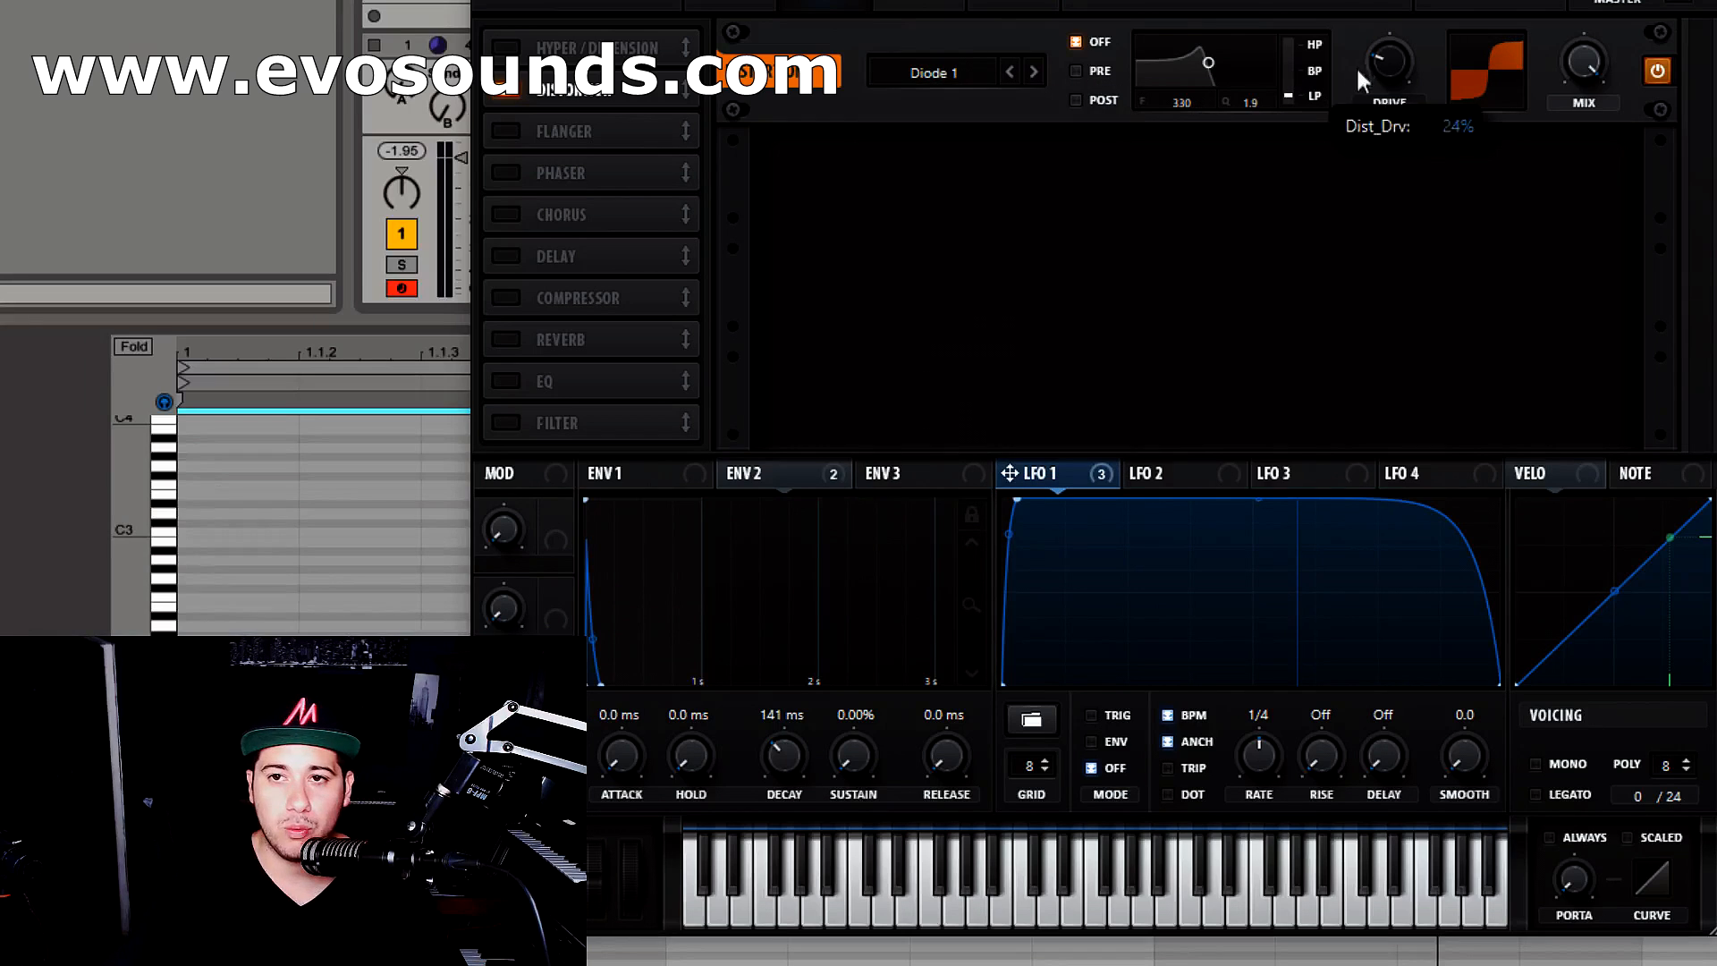
- Lower the distortion drive and try the Downsample distortion type
{"action": "left_click_drag", "start_coordinate": [1358, 71], "coordinate": [1358, 87]}
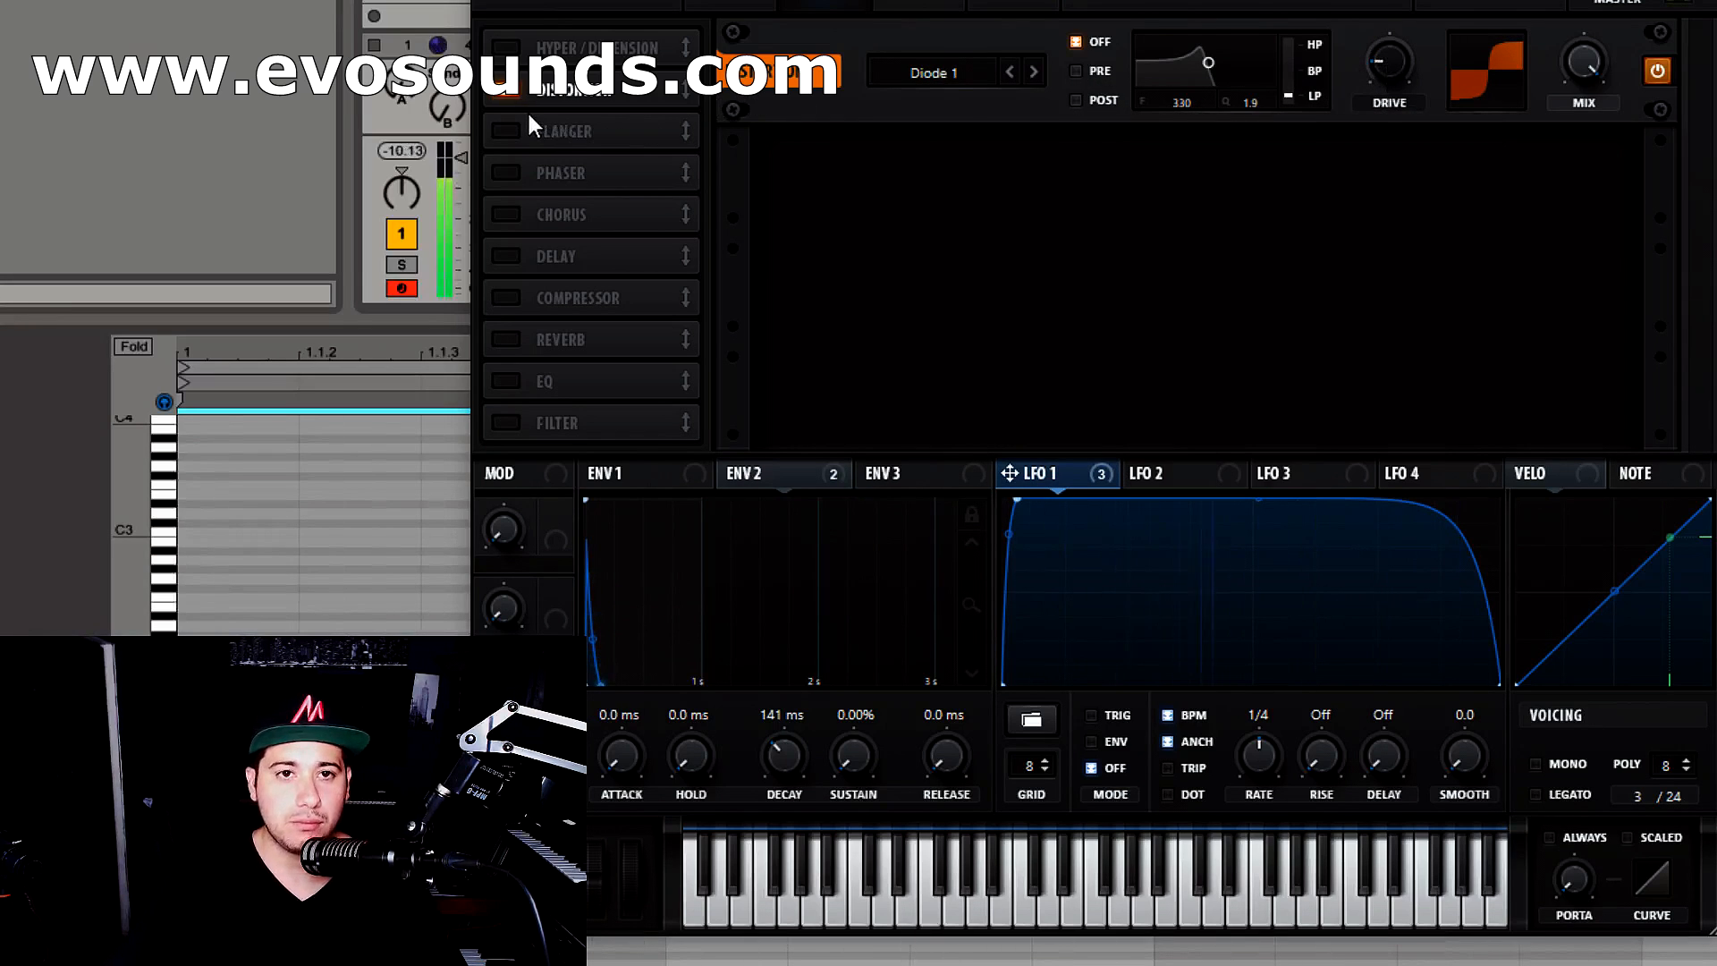
{"action": "left_click", "coordinate": [958, 75]}
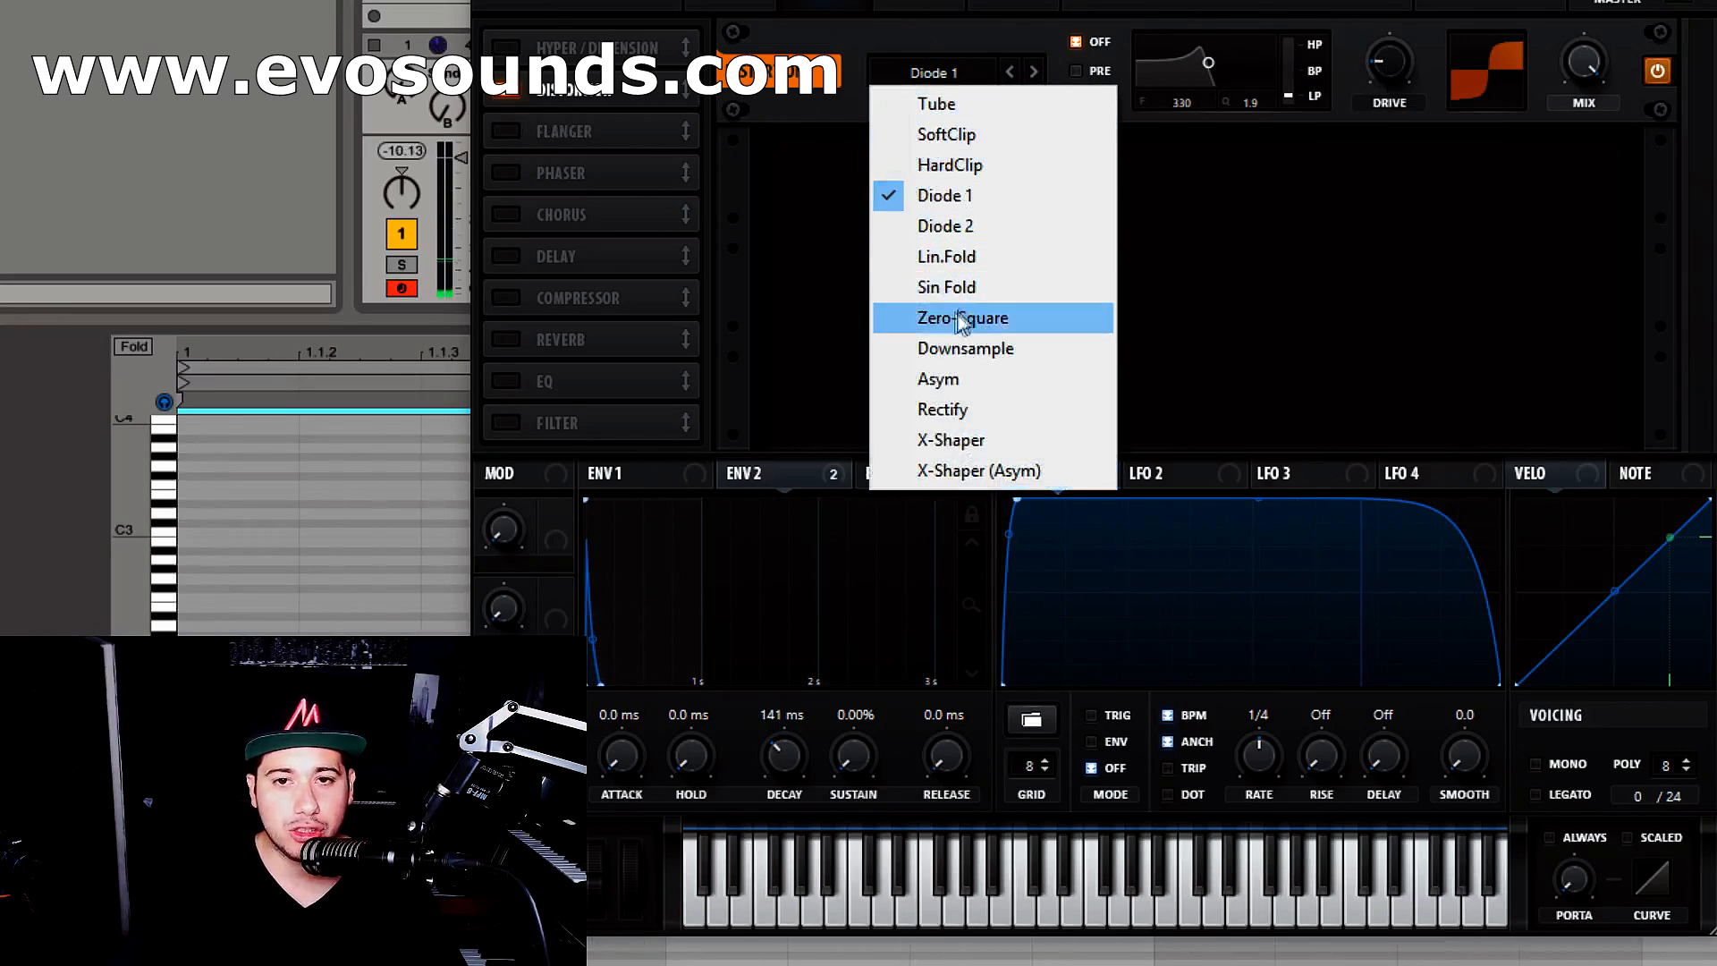
{"action": "left_click", "coordinate": [959, 348]}
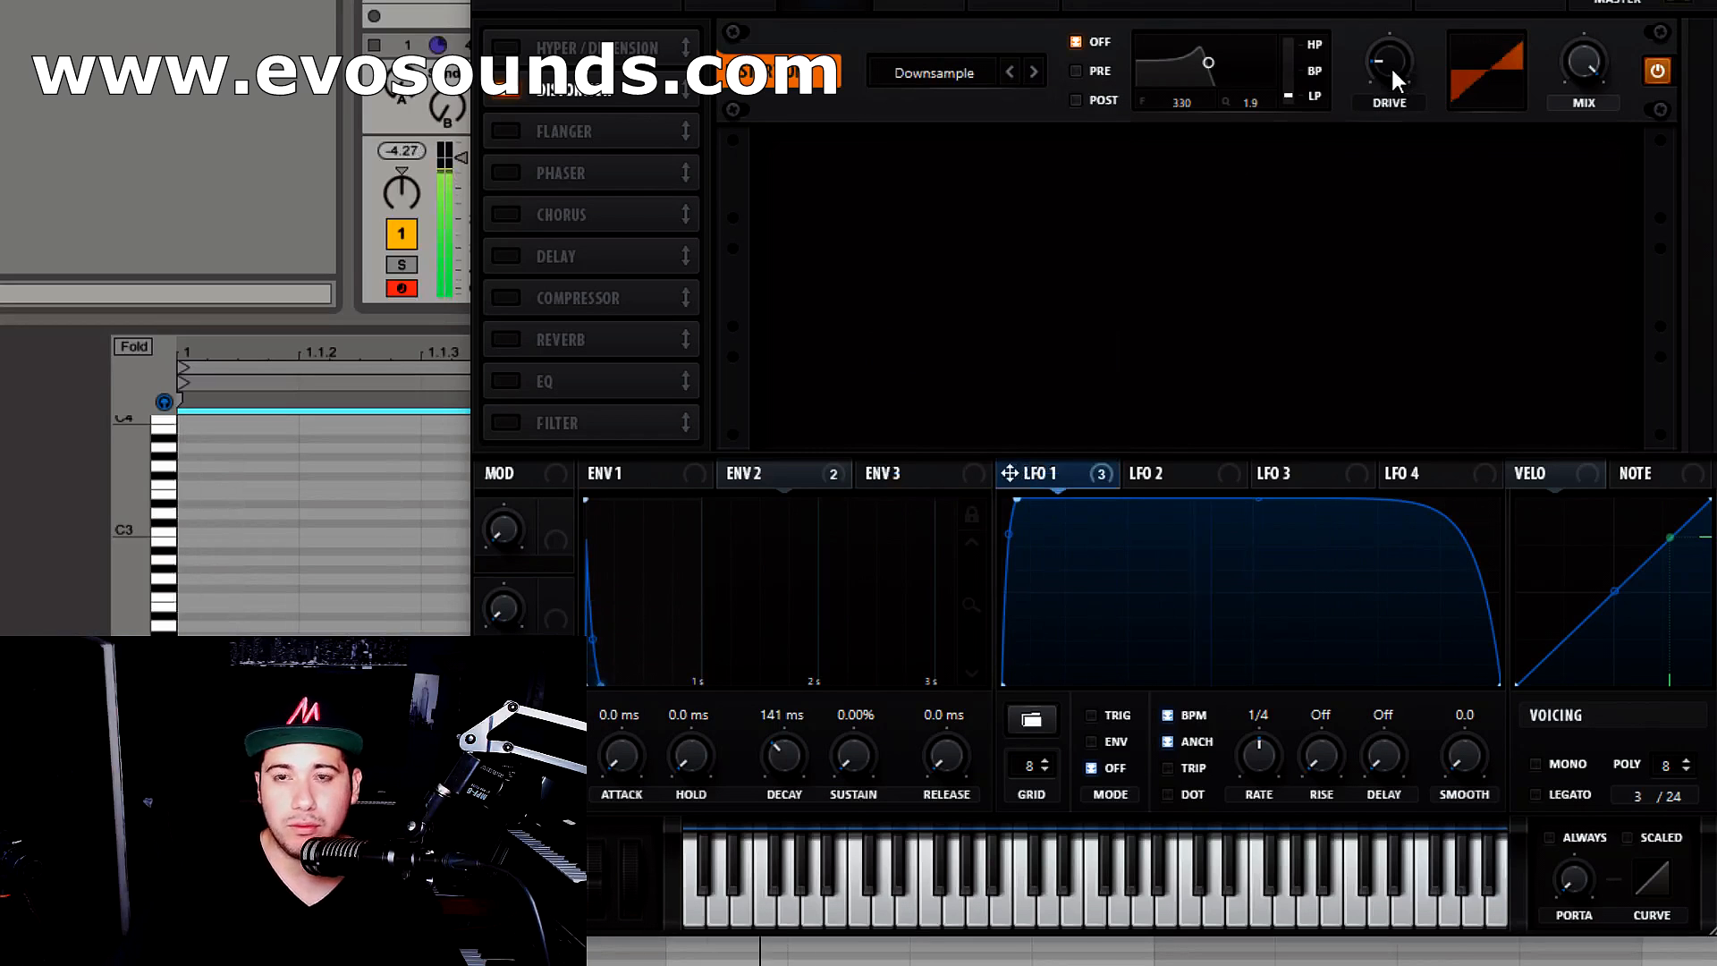
- Set the distortion type to Asym and raise its drive
{"action": "left_click", "coordinate": [921, 75]}
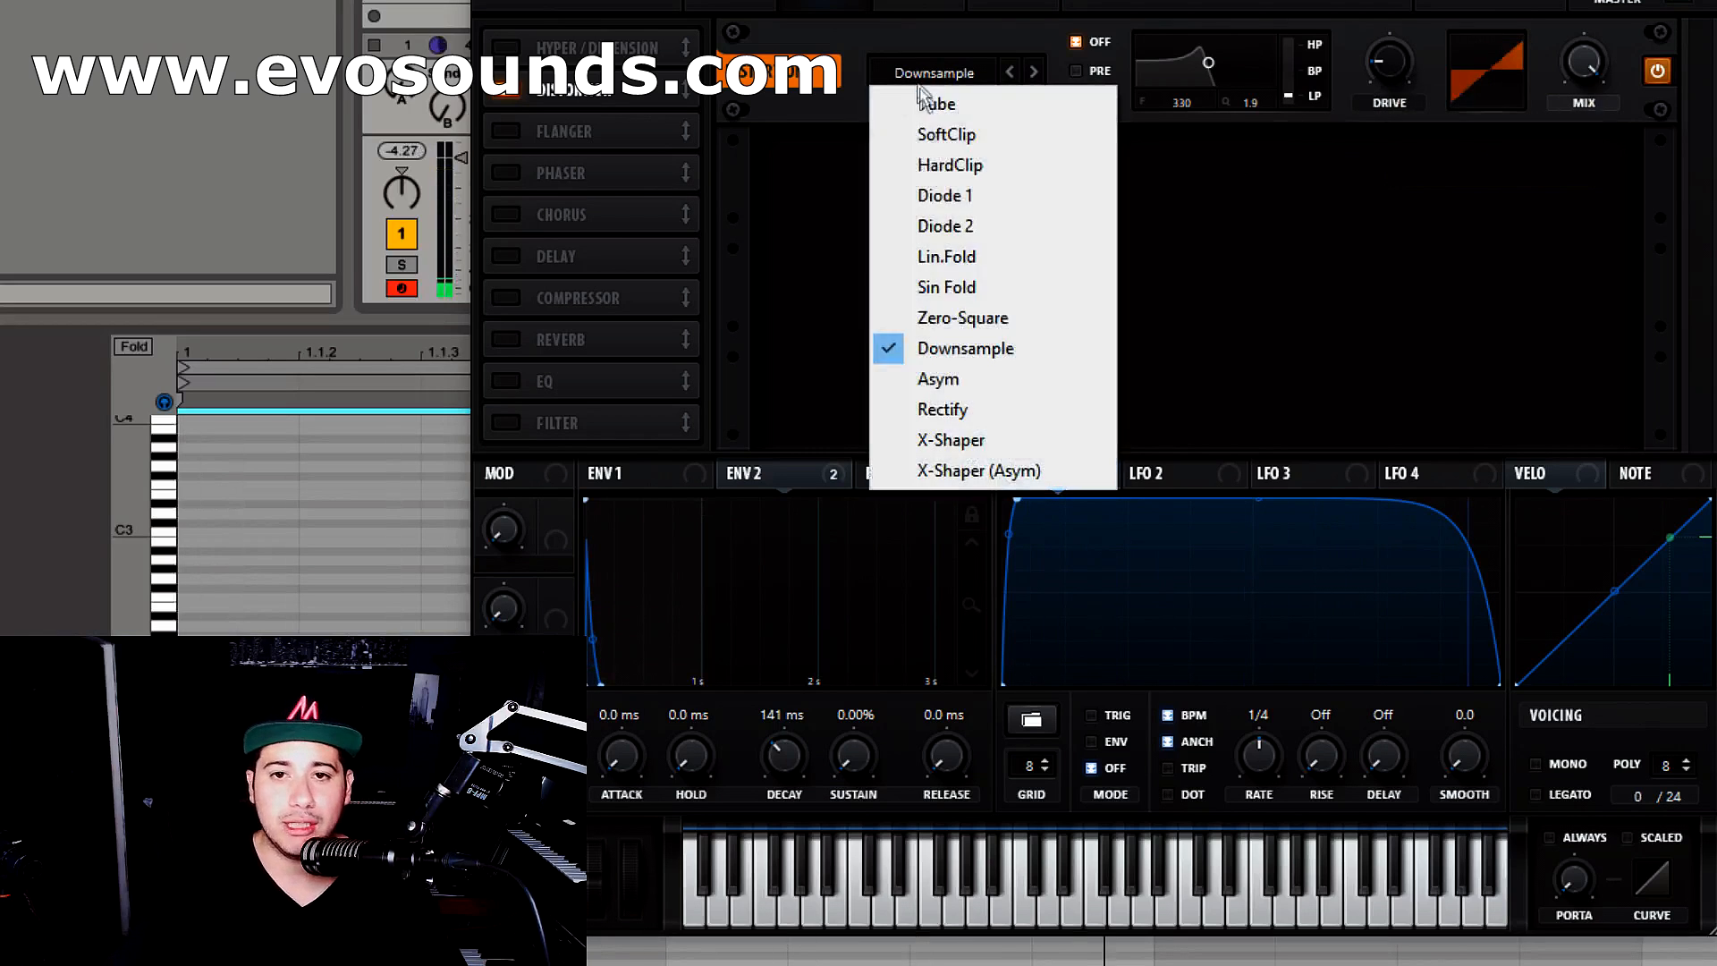
{"action": "left_click", "coordinate": [938, 379]}
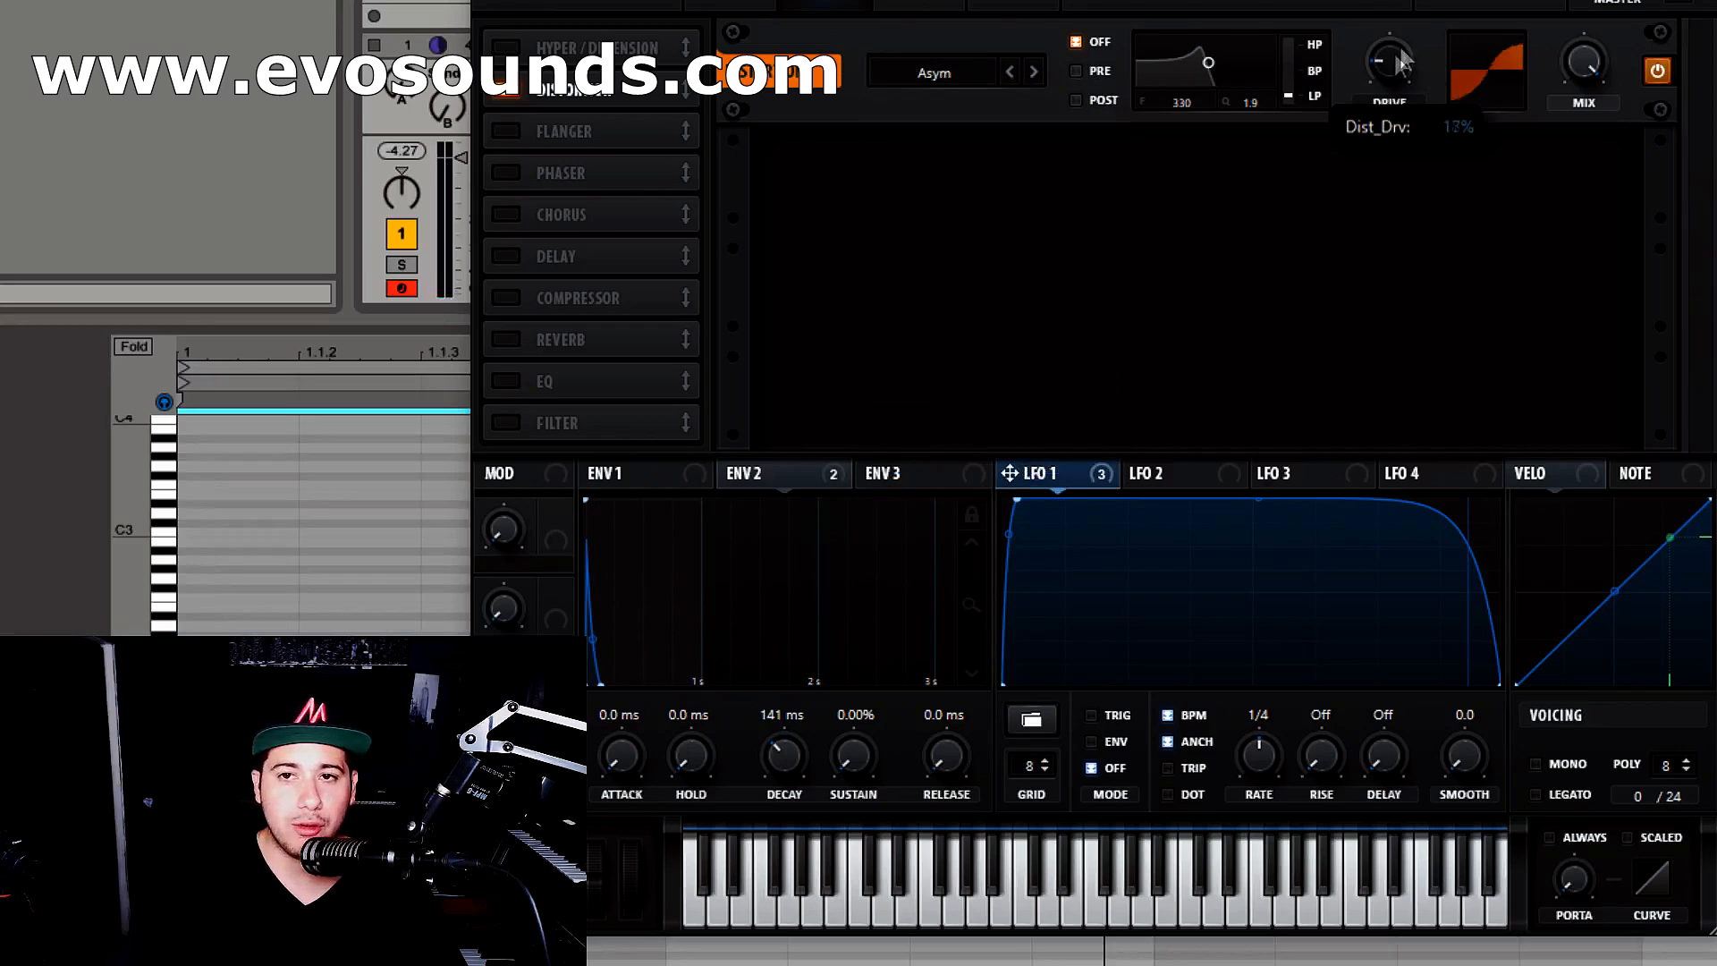
{"action": "left_click_drag", "start_coordinate": [1419, 6], "coordinate": [1138, 80]}
- Switch the distortion's low-pass filter to Post and set its frequency to about 8372 with a Q of 0.1
{"action": "left_click", "coordinate": [1109, 71]}
{"action": "left_click", "coordinate": [1100, 100]}
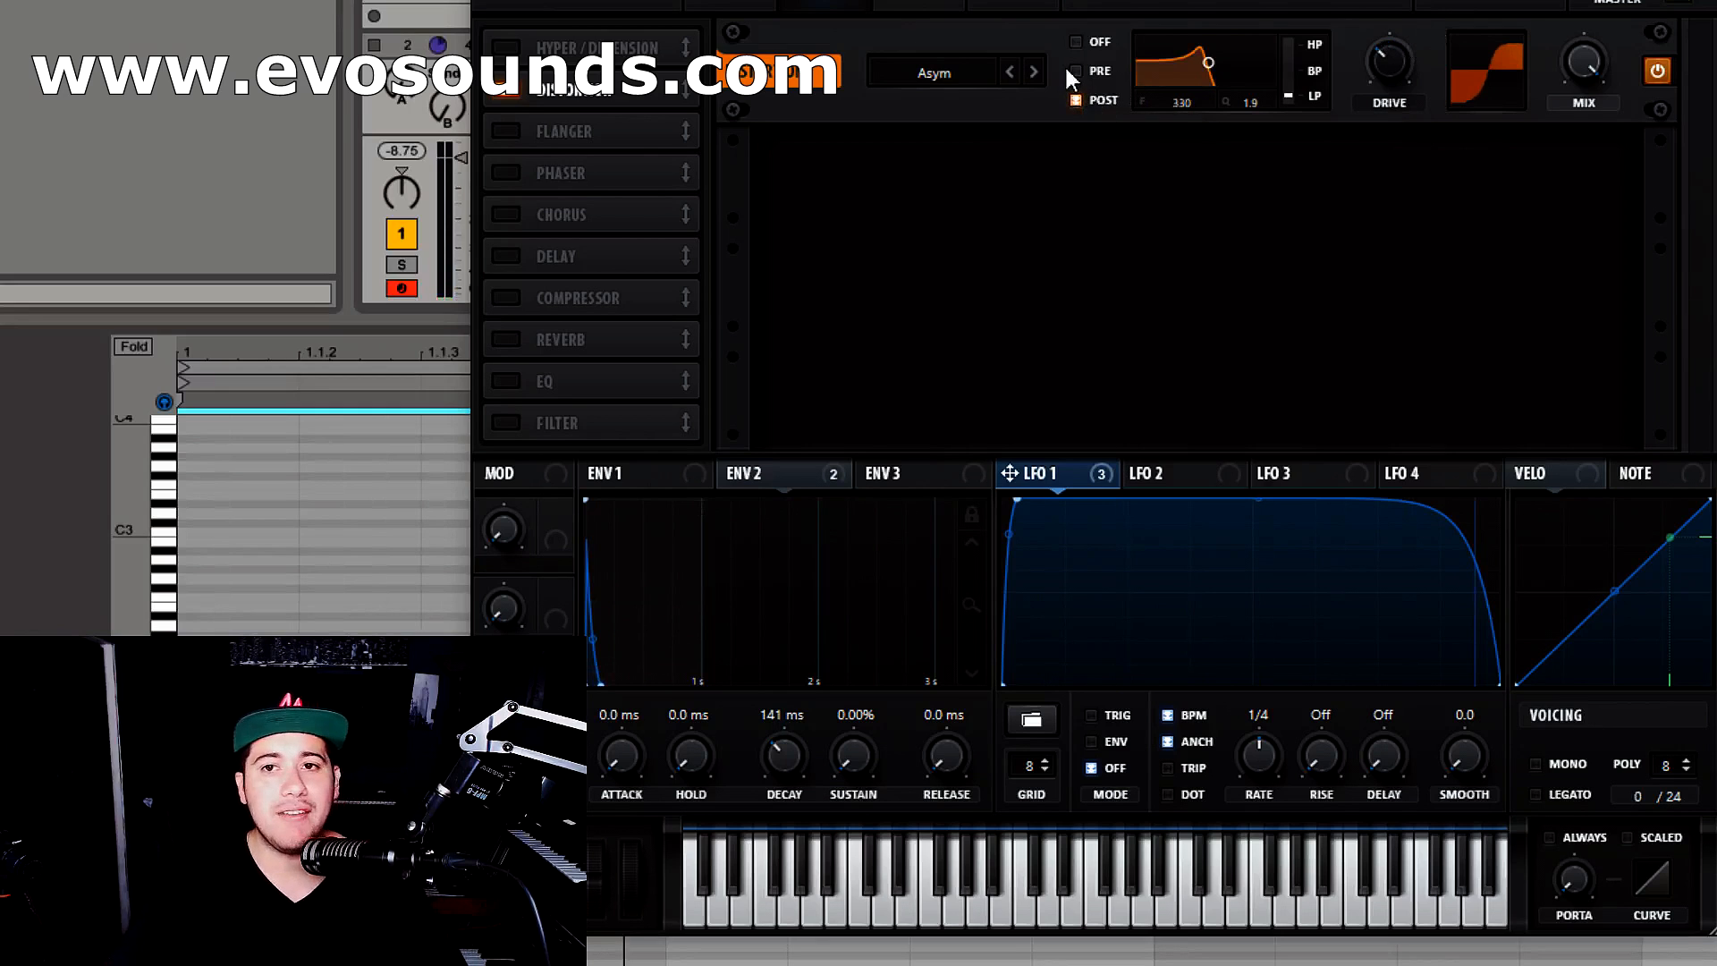
{"action": "mouse_move", "coordinate": [1208, 63]}
{"action": "left_mouse_down"}
{"action": "mouse_move", "coordinate": [1177, 56]}
{"action": "mouse_move", "coordinate": [1235, 78]}
{"action": "left_mouse_up"}
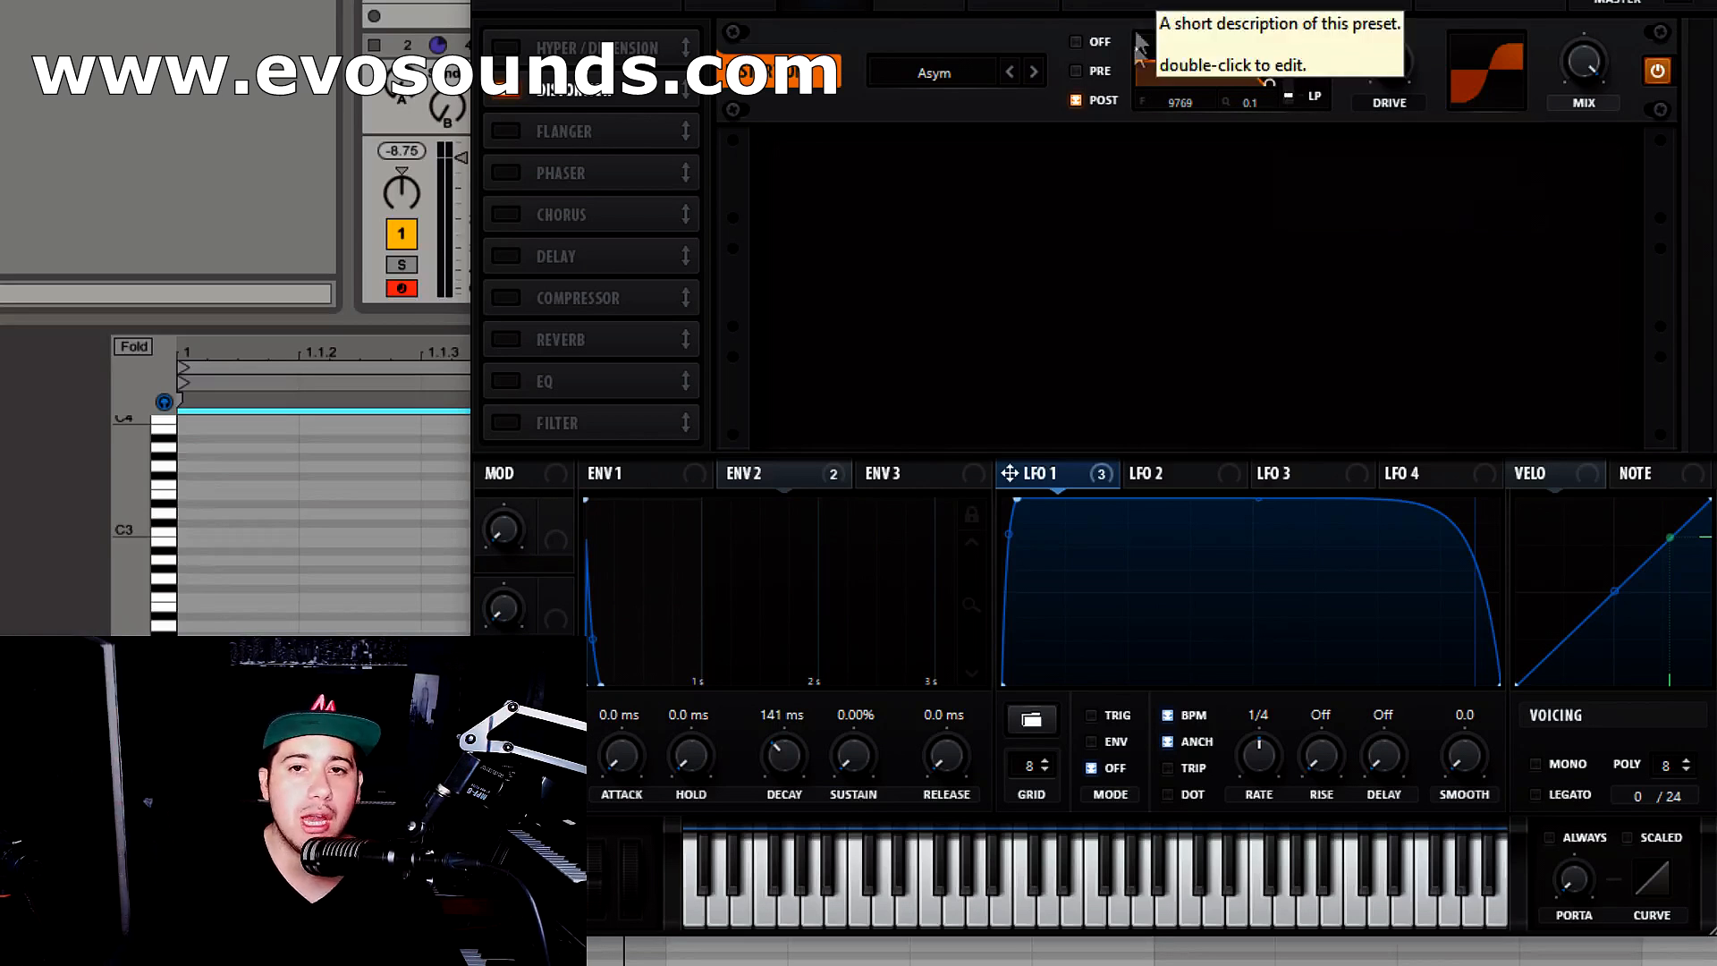
{"action": "left_click", "coordinate": [1113, 72]}
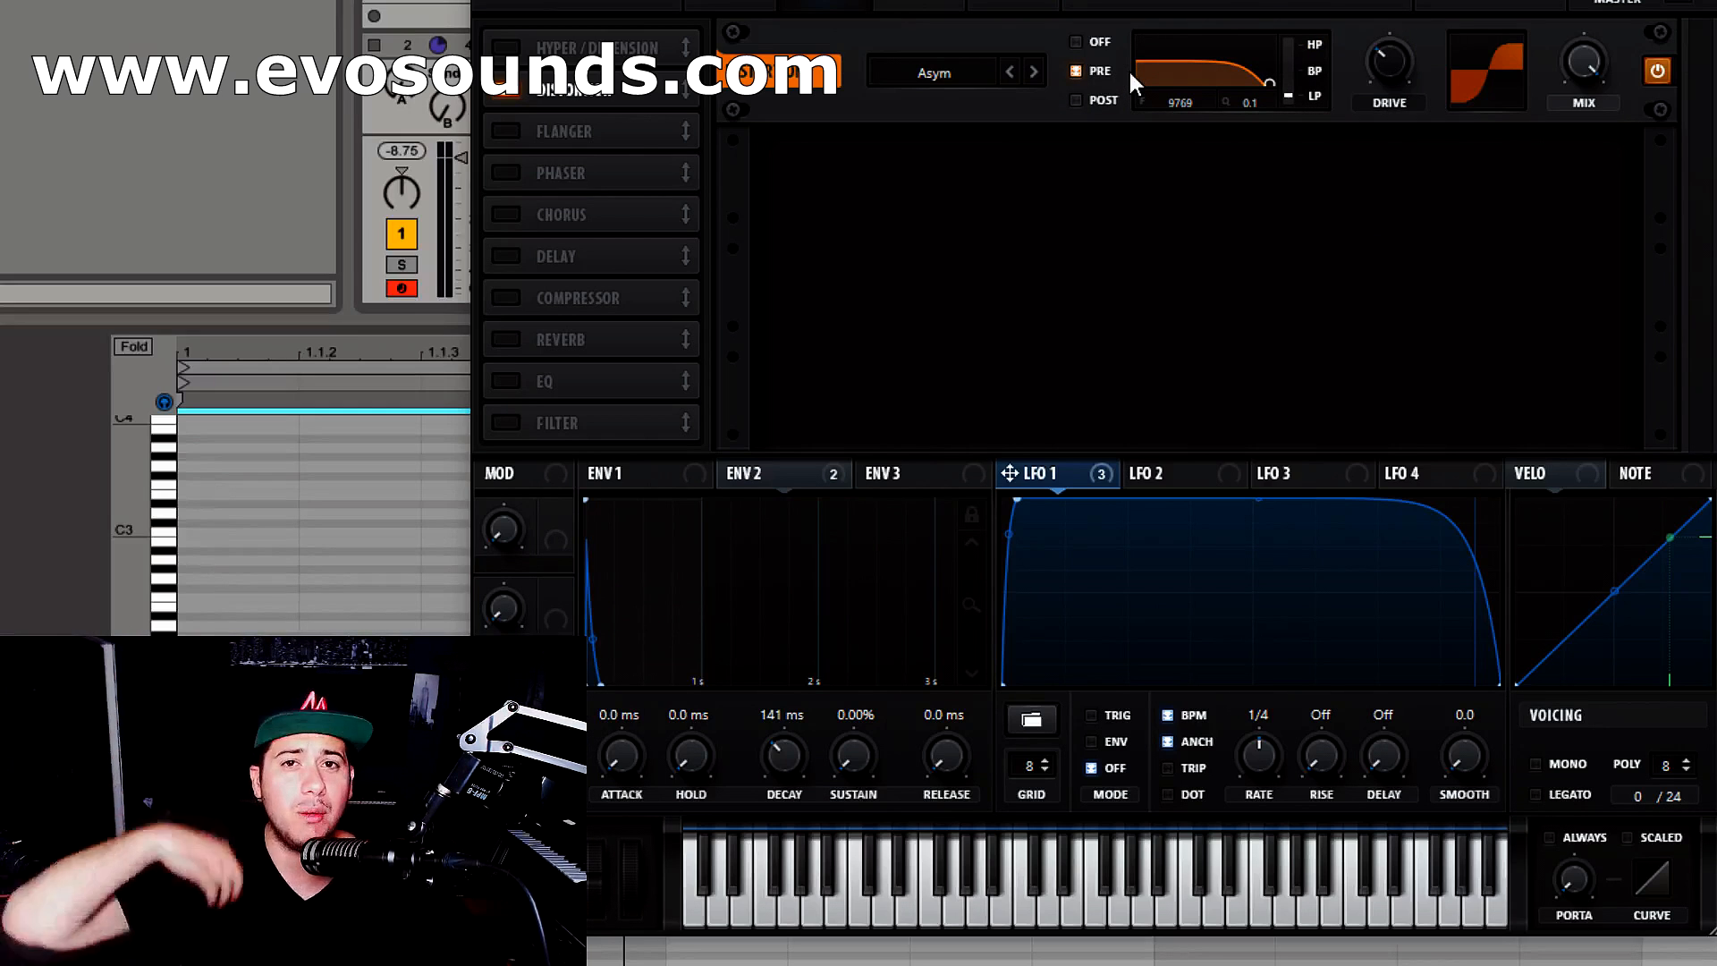
{"action": "mouse_move", "coordinate": [1256, 85]}
{"action": "left_mouse_down"}
{"action": "mouse_move", "coordinate": [1156, 106]}
{"action": "mouse_move", "coordinate": [1282, 83]}
{"action": "left_mouse_up"}
{"action": "left_click", "coordinate": [1104, 101]}
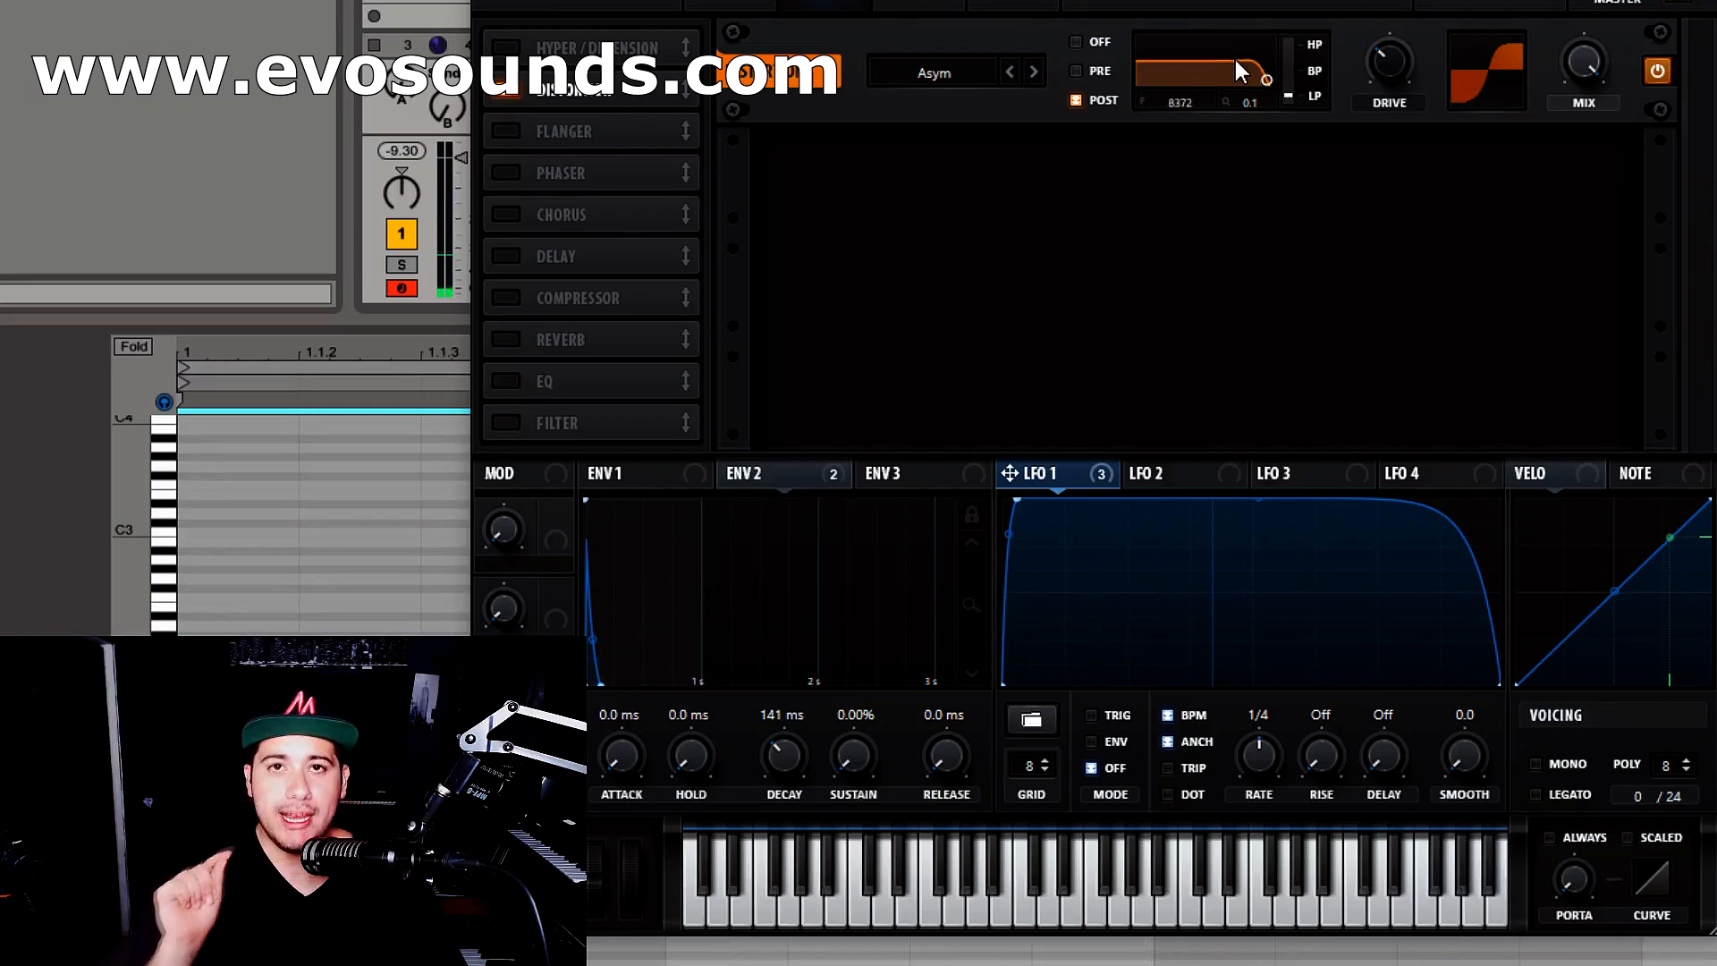
- Return to the oscillator view and switch the Noise oscillator off and back on
{"action": "left_click", "coordinate": [730, 2]}
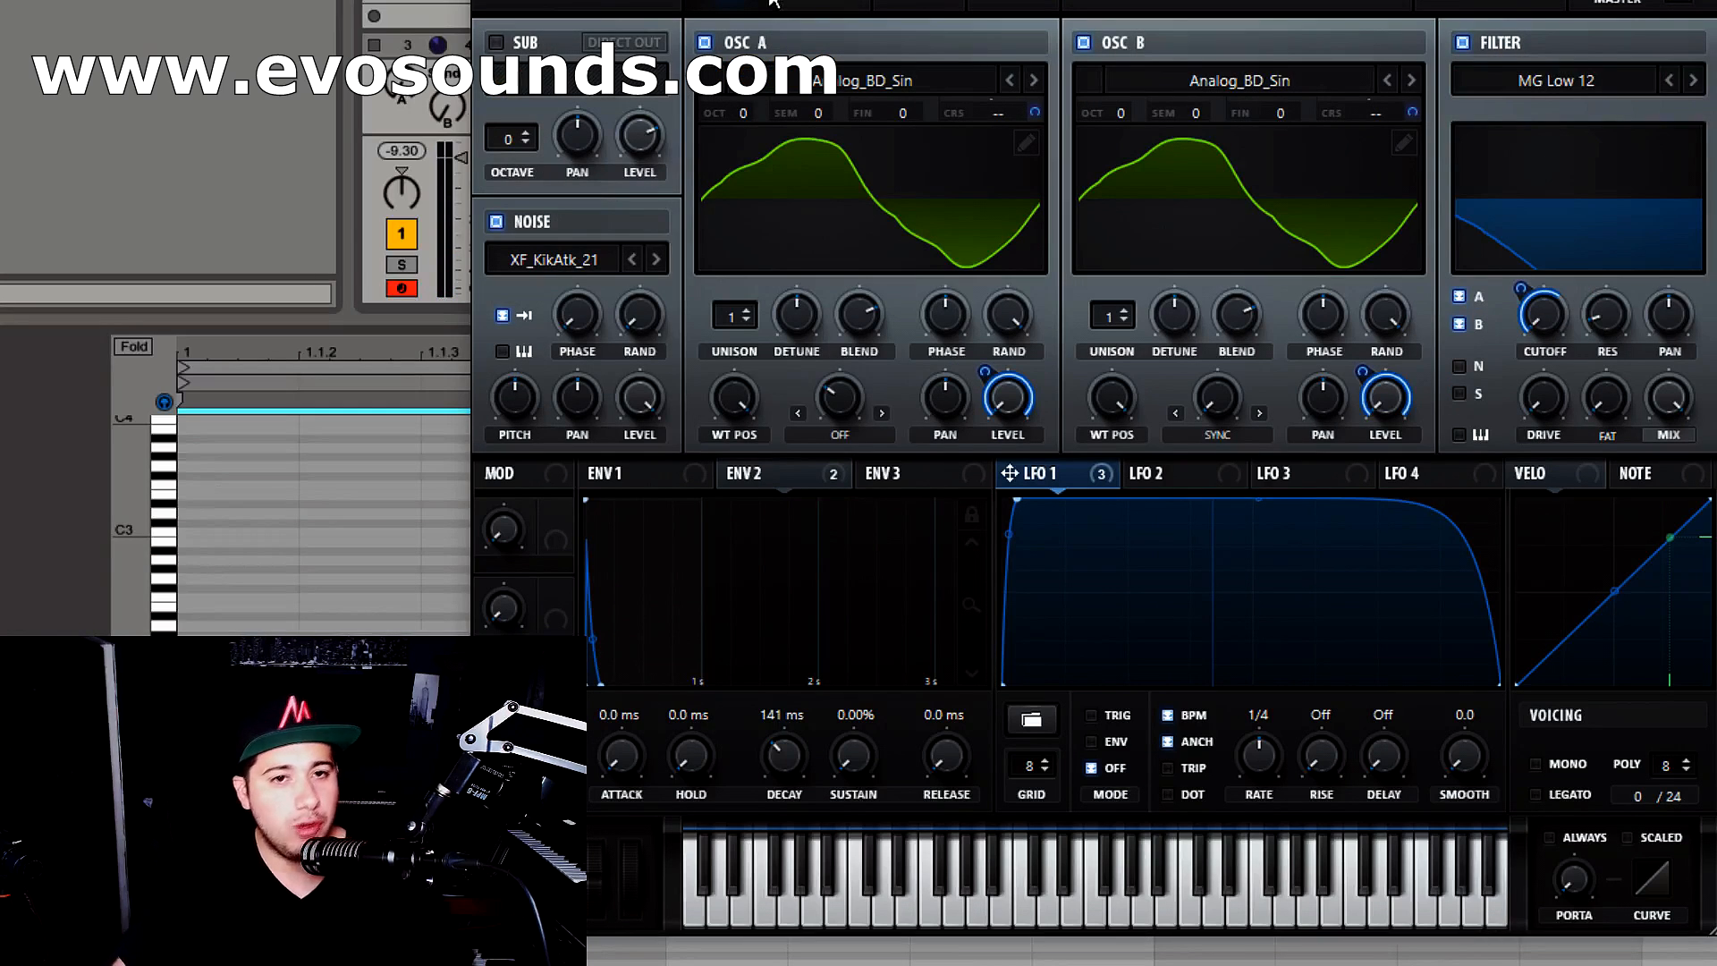
{"action": "left_click", "coordinate": [497, 221]}
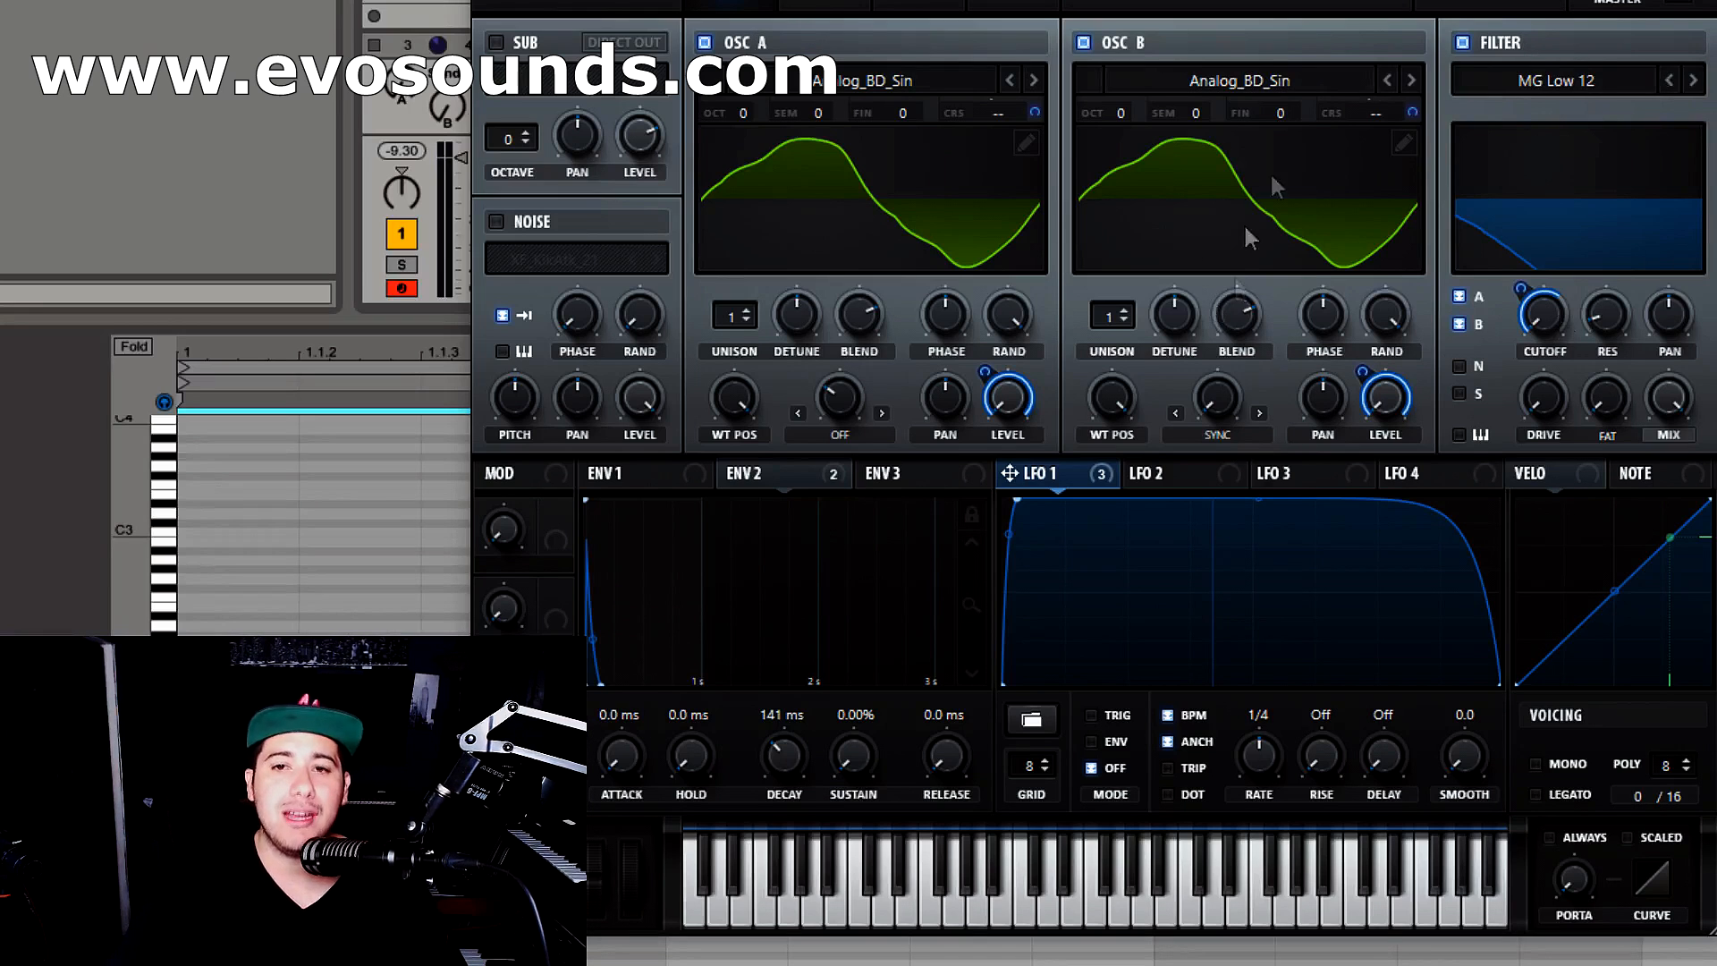
{"action": "left_click", "coordinate": [497, 221]}
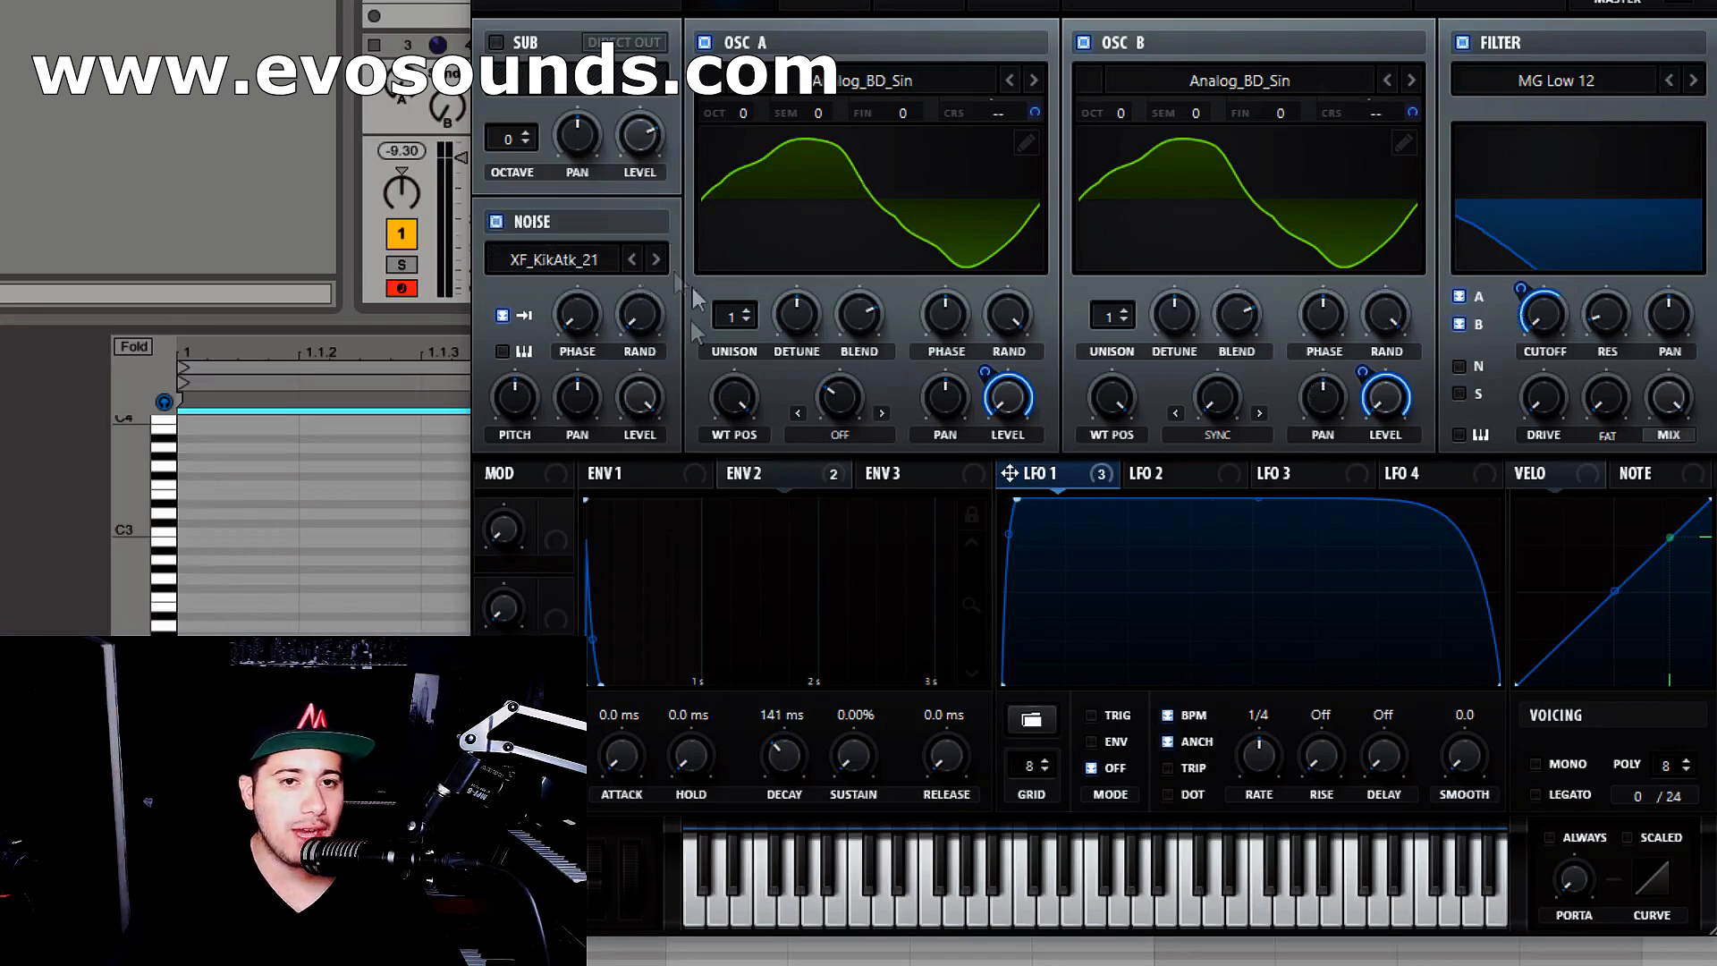
- Enable the Compressor effect, adjust its threshold, and set its gain to about 10 dB
{"action": "left_click", "coordinate": [805, 7]}
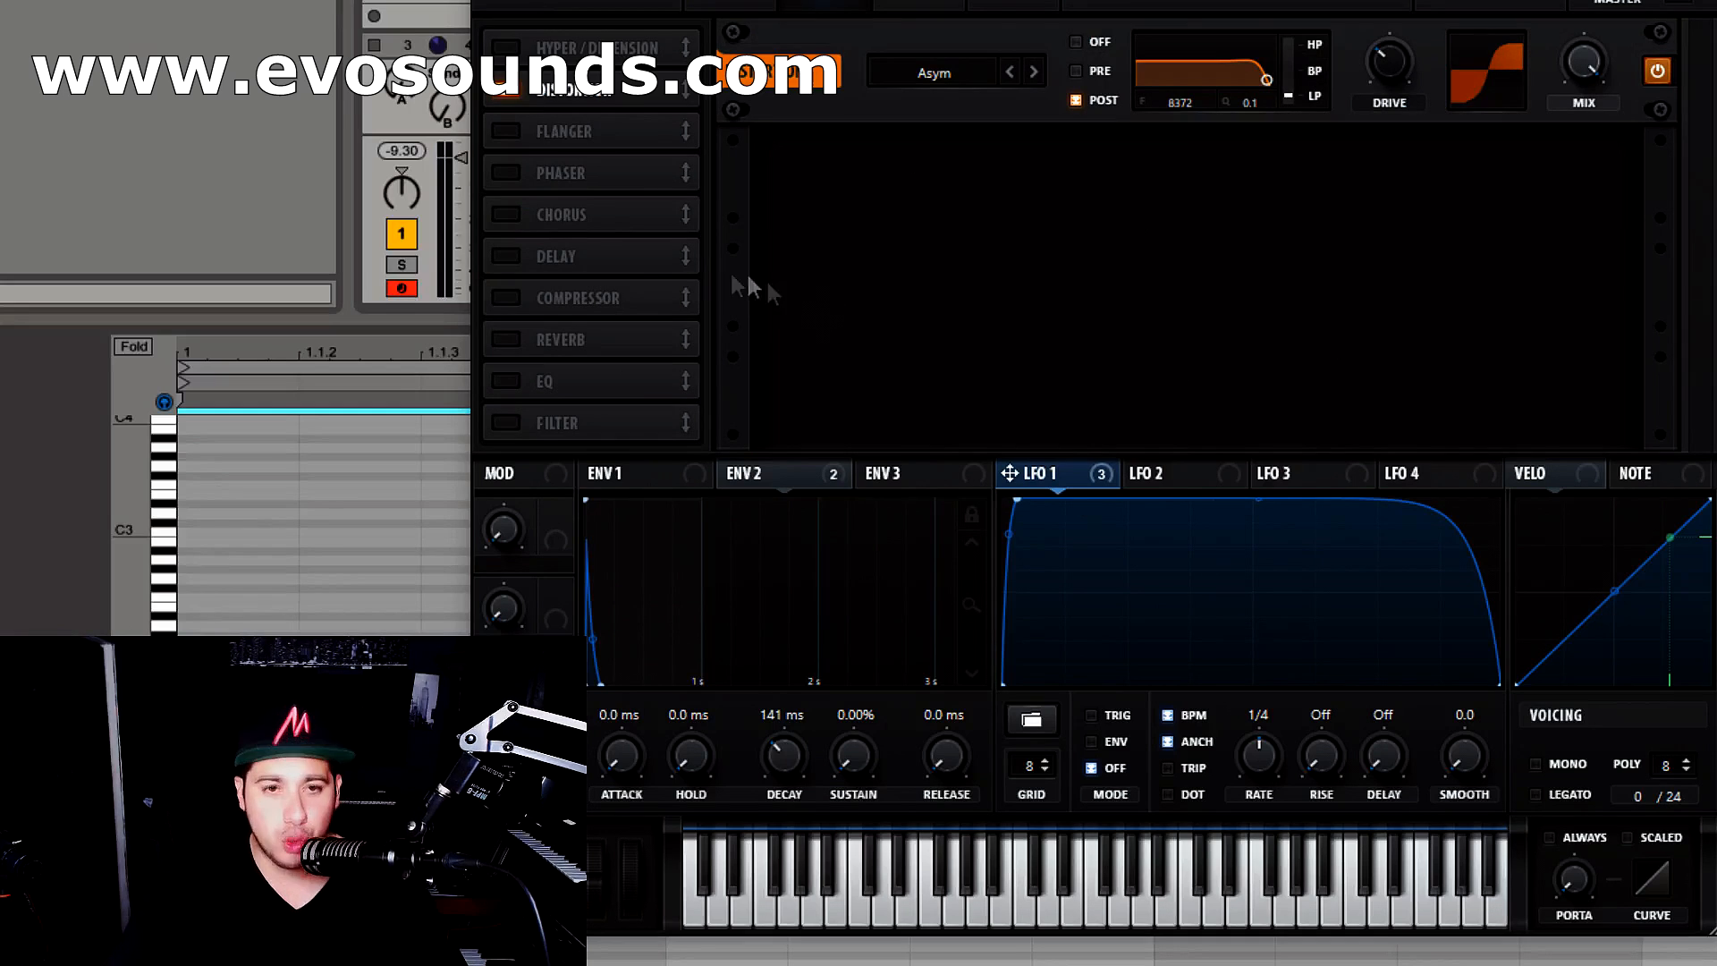
{"action": "left_click", "coordinate": [561, 300]}
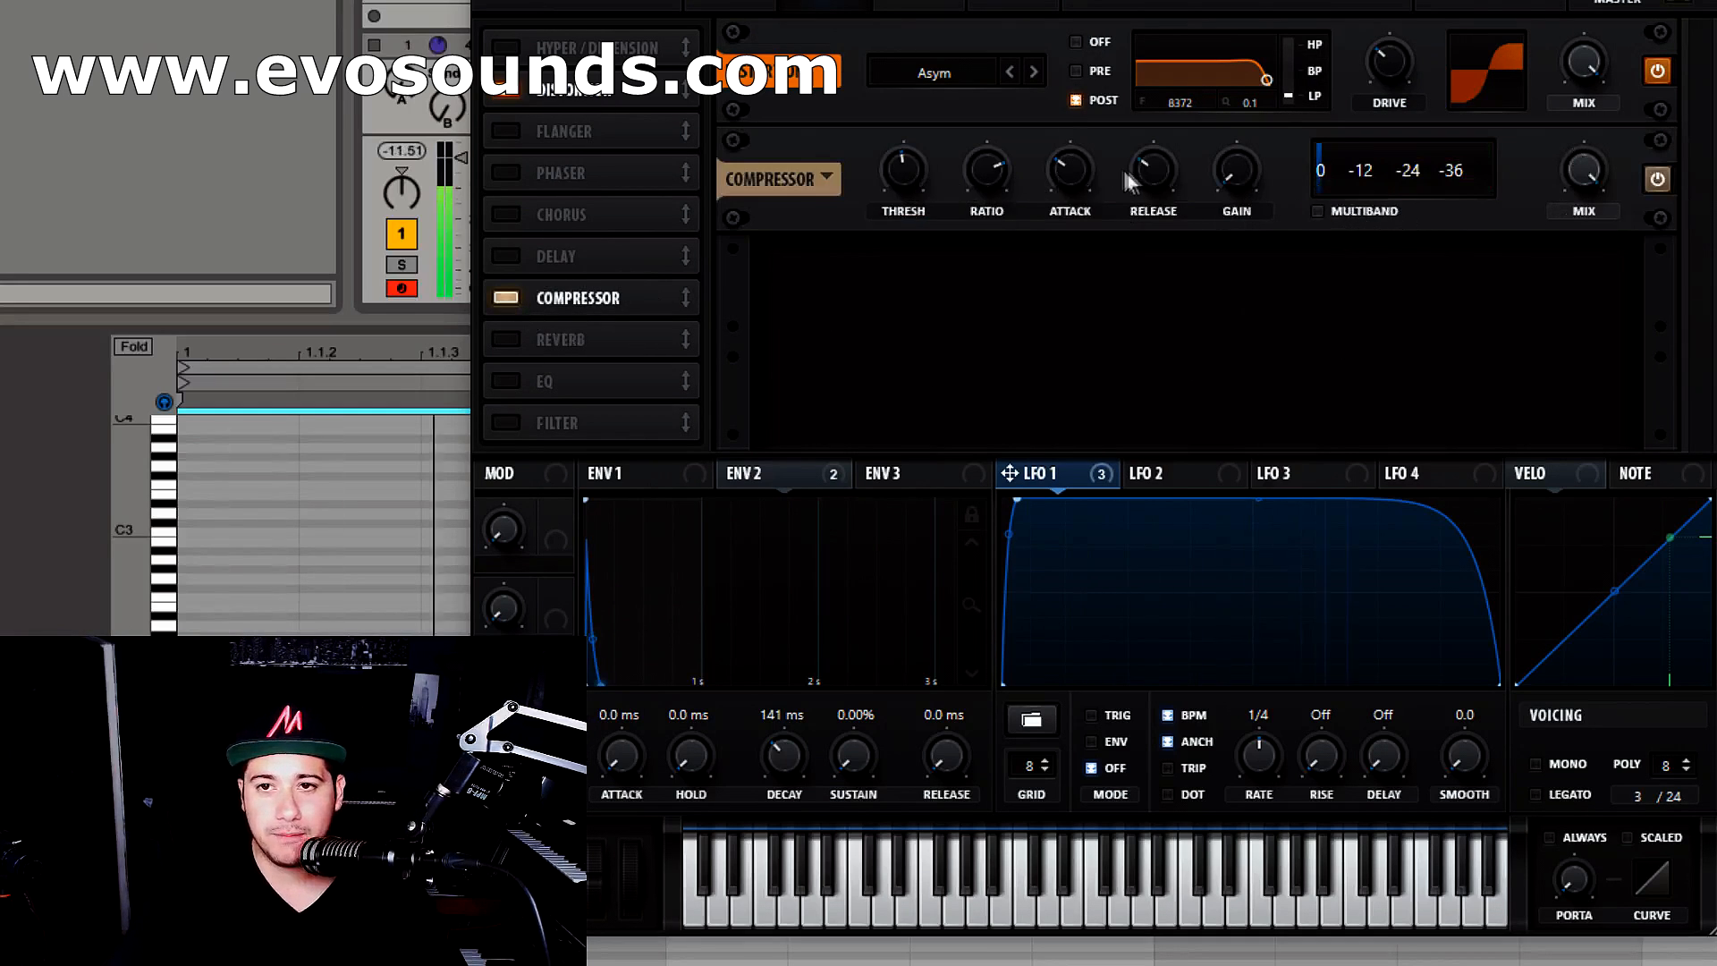
{"action": "left_click_drag", "start_coordinate": [1219, 191], "coordinate": [1230, 173]}
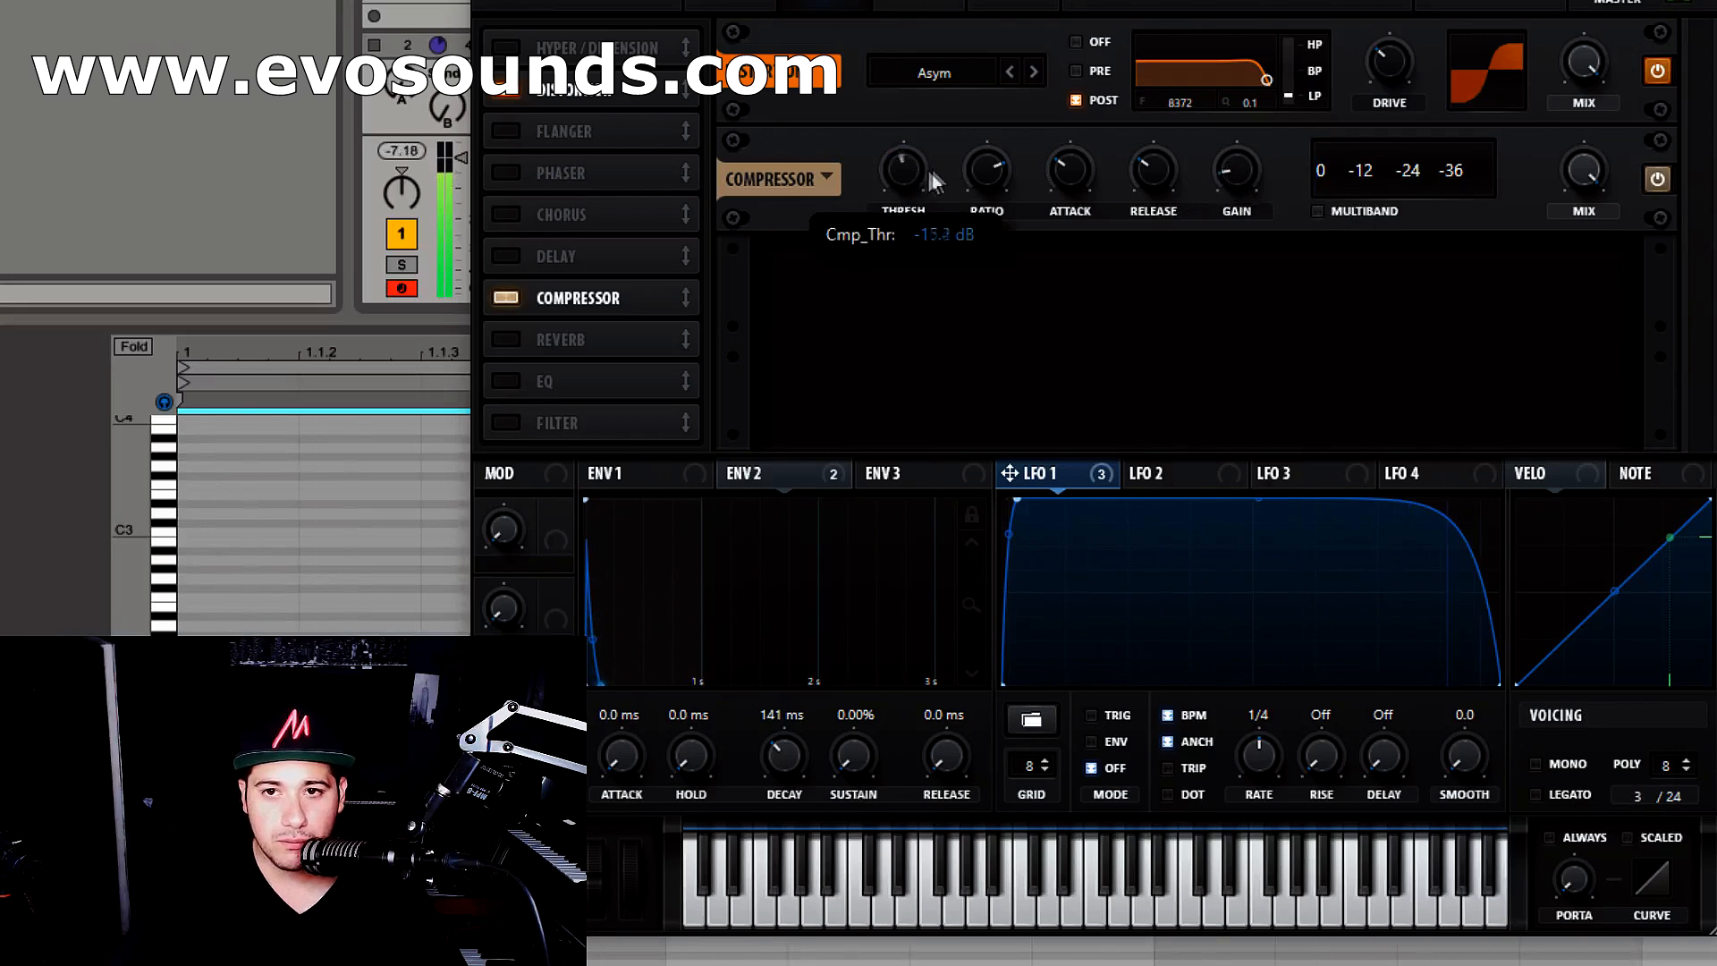
{"action": "left_click_drag", "start_coordinate": [1226, 163], "coordinate": [1244, 159]}
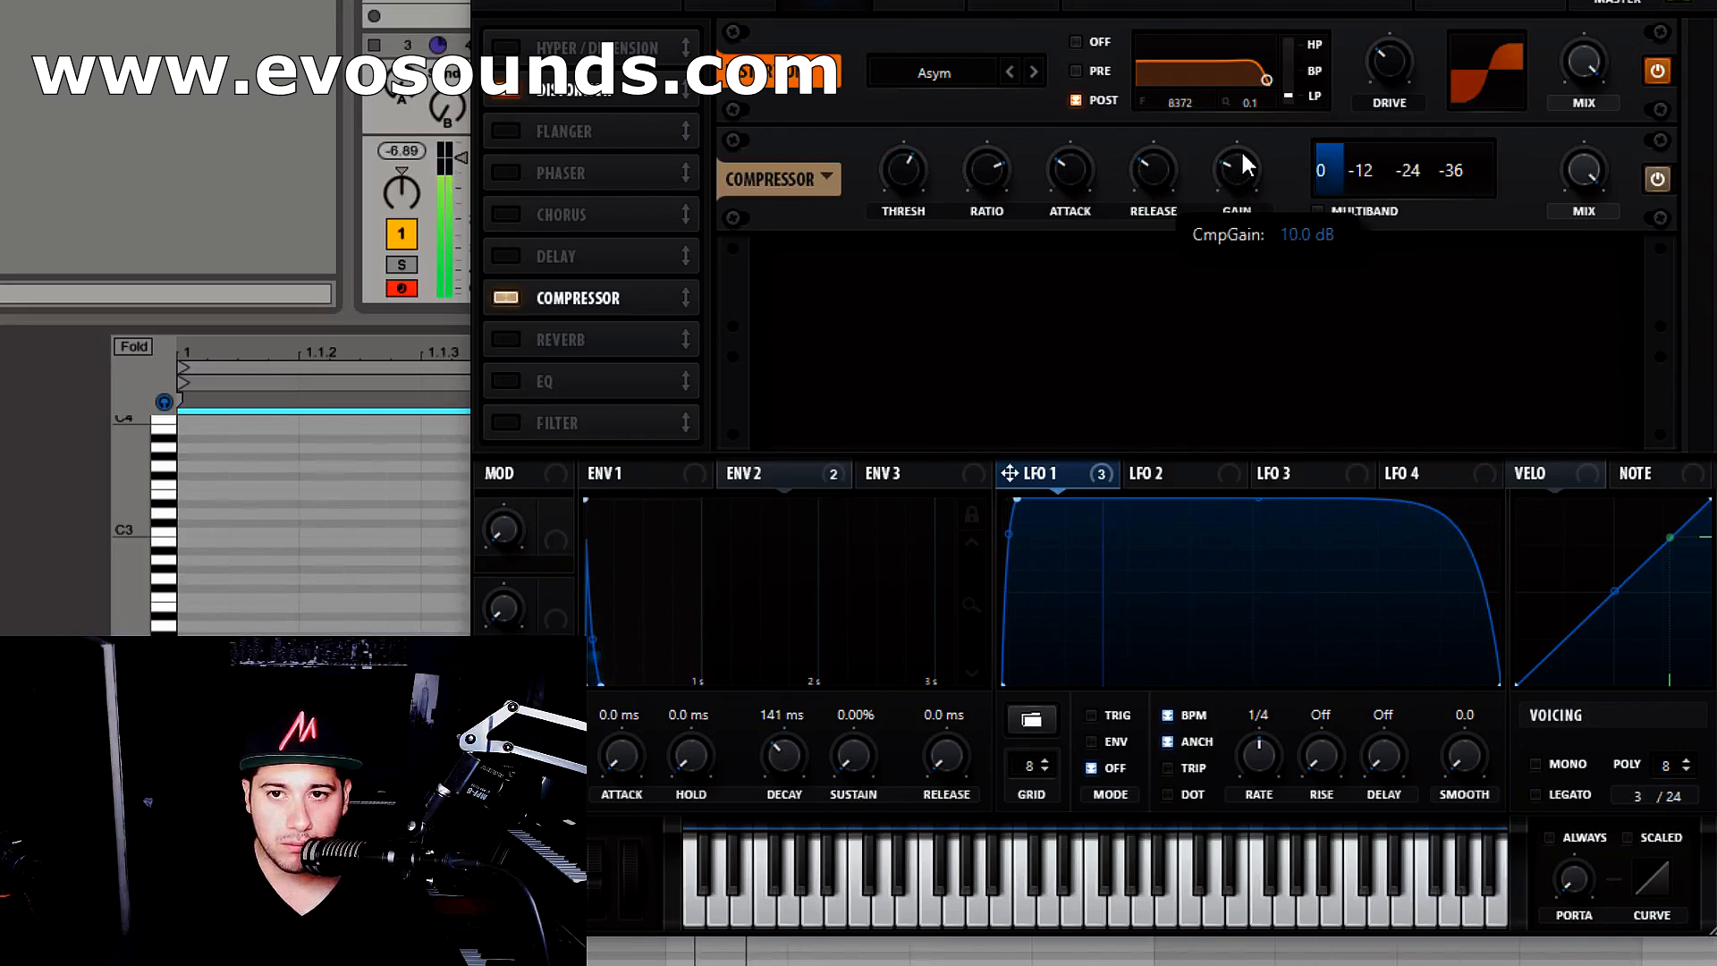
- Enable the EQ effect and make its low band a gentle peak-shaped cut at about 216 Hz with a Q of 44%
{"action": "left_click", "coordinate": [512, 379]}
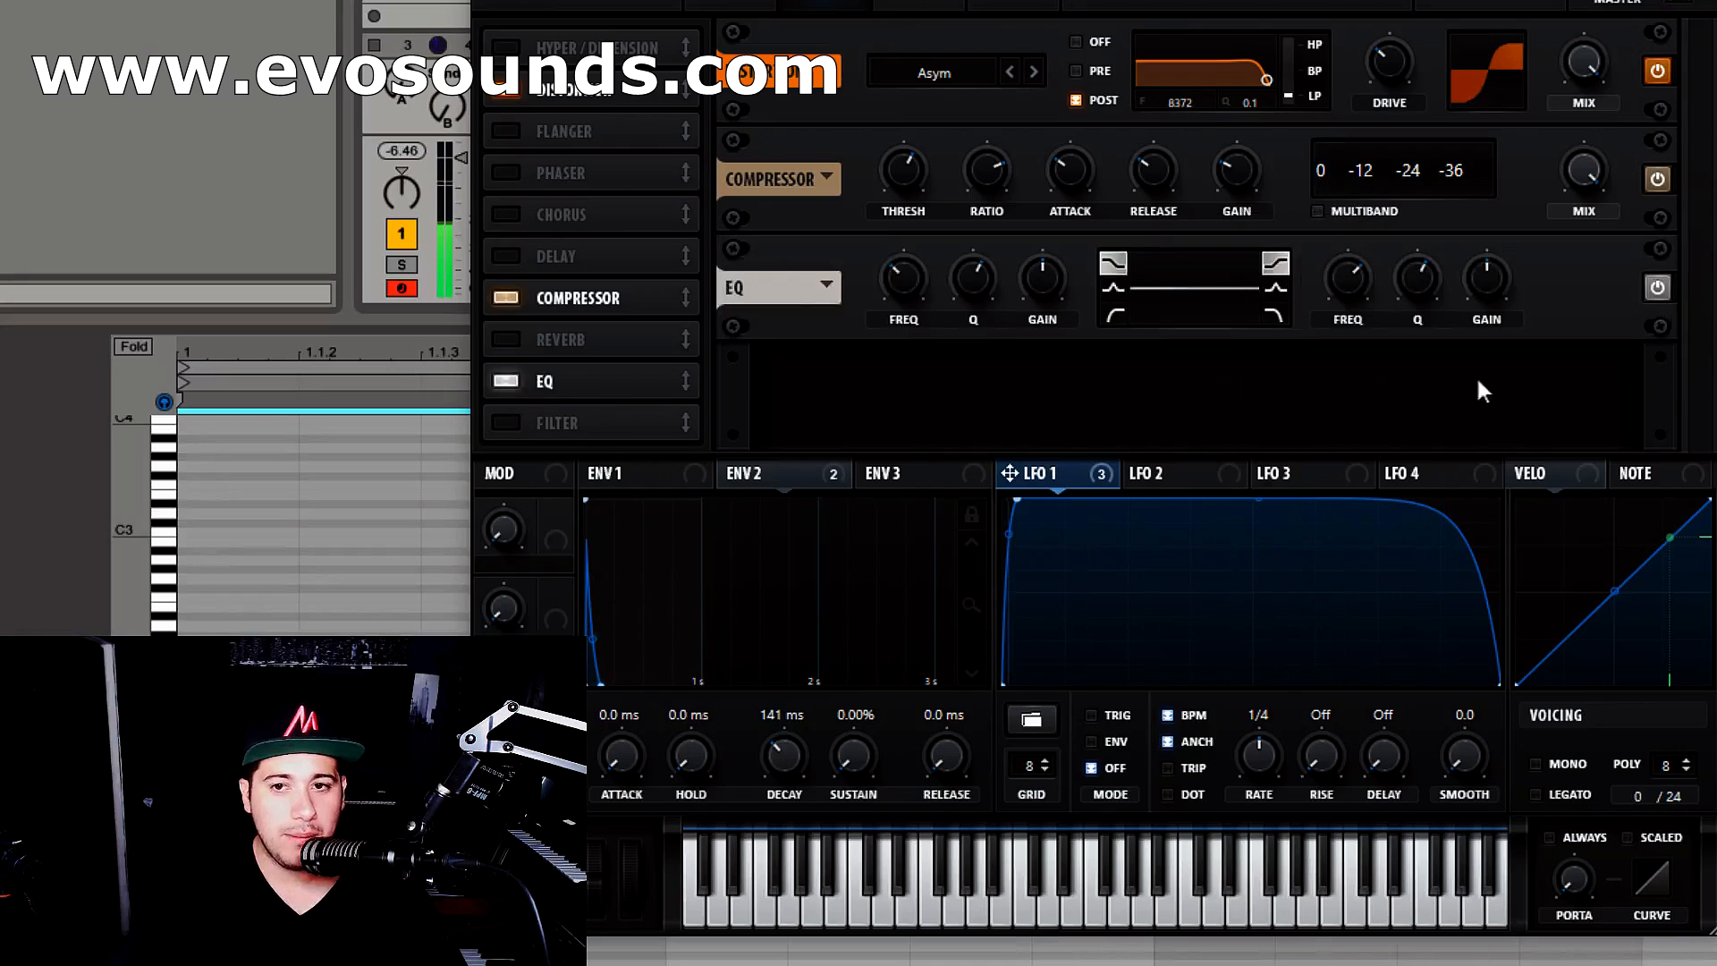
{"action": "left_click", "coordinate": [1113, 289]}
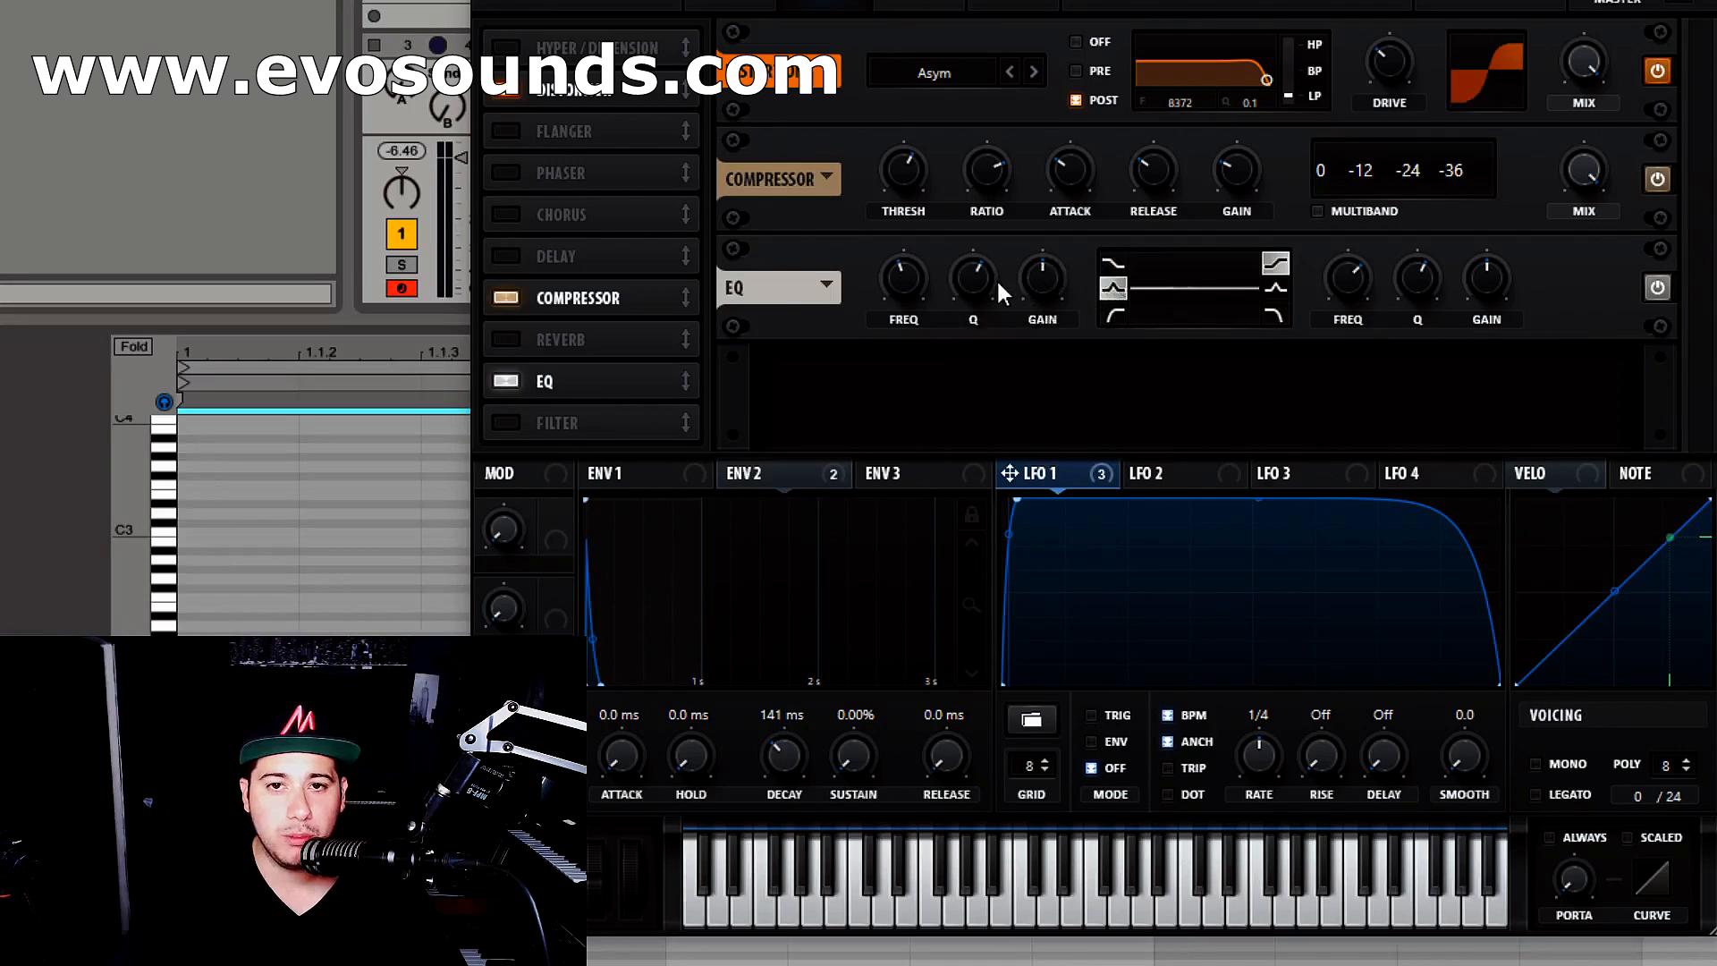
{"action": "left_click_drag", "start_coordinate": [1040, 286], "coordinate": [1023, 294]}
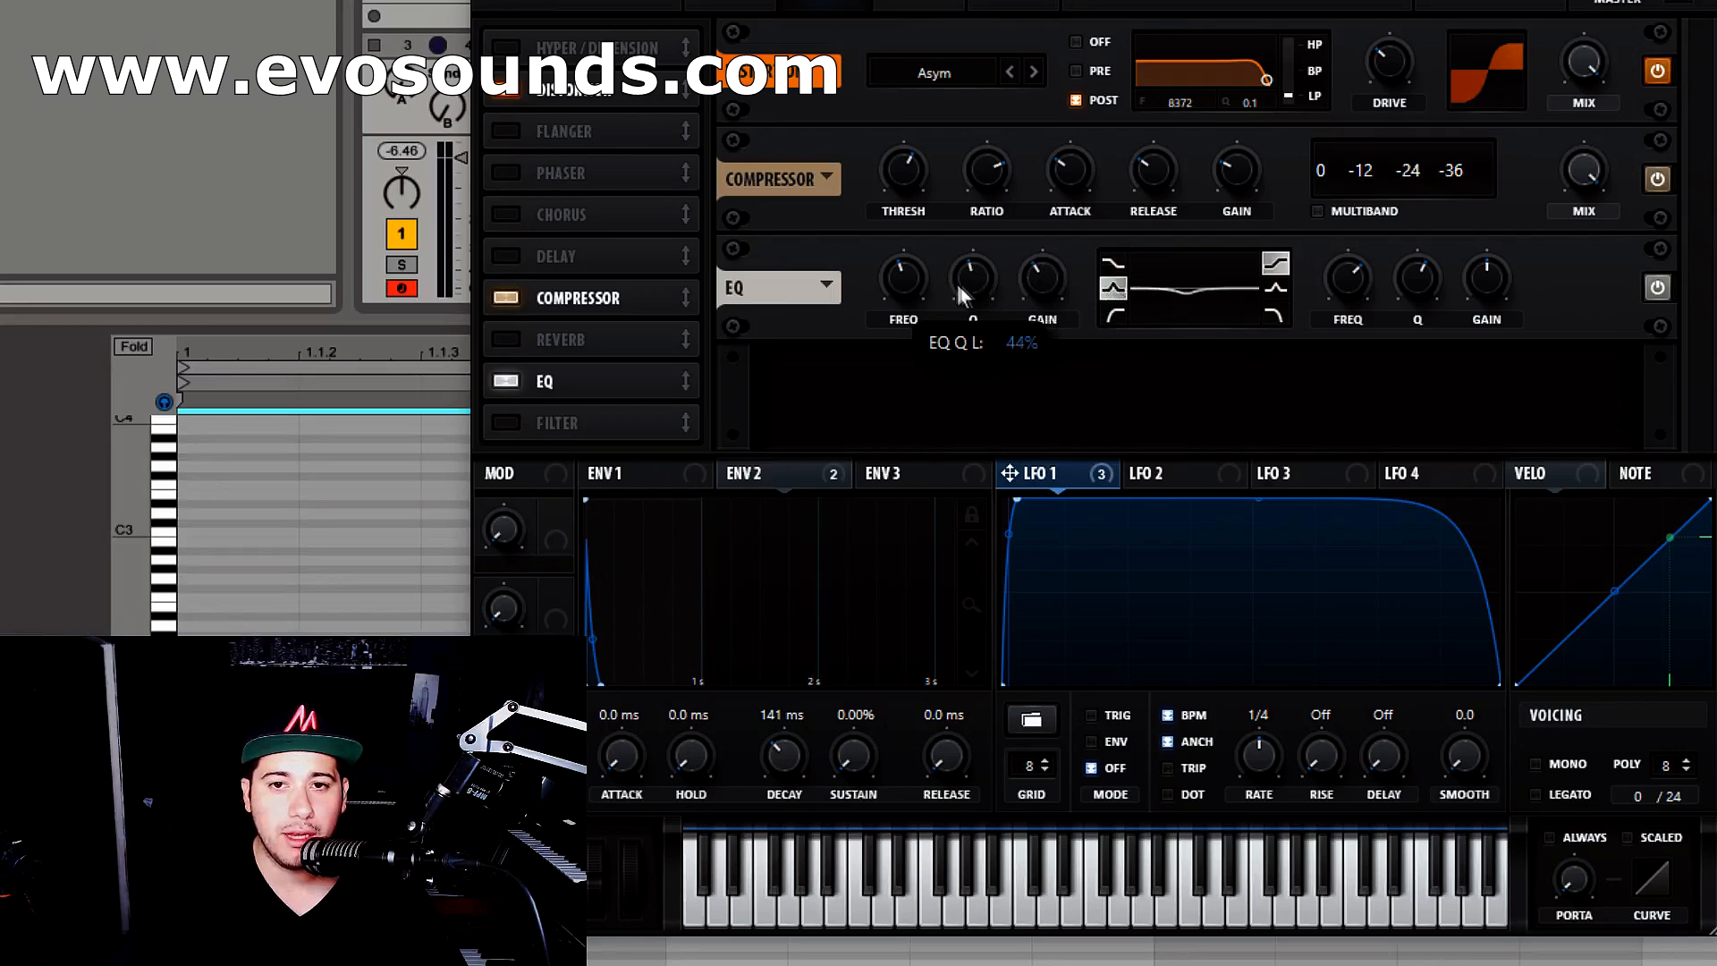
{"action": "left_click_drag", "start_coordinate": [903, 288], "coordinate": [893, 288]}
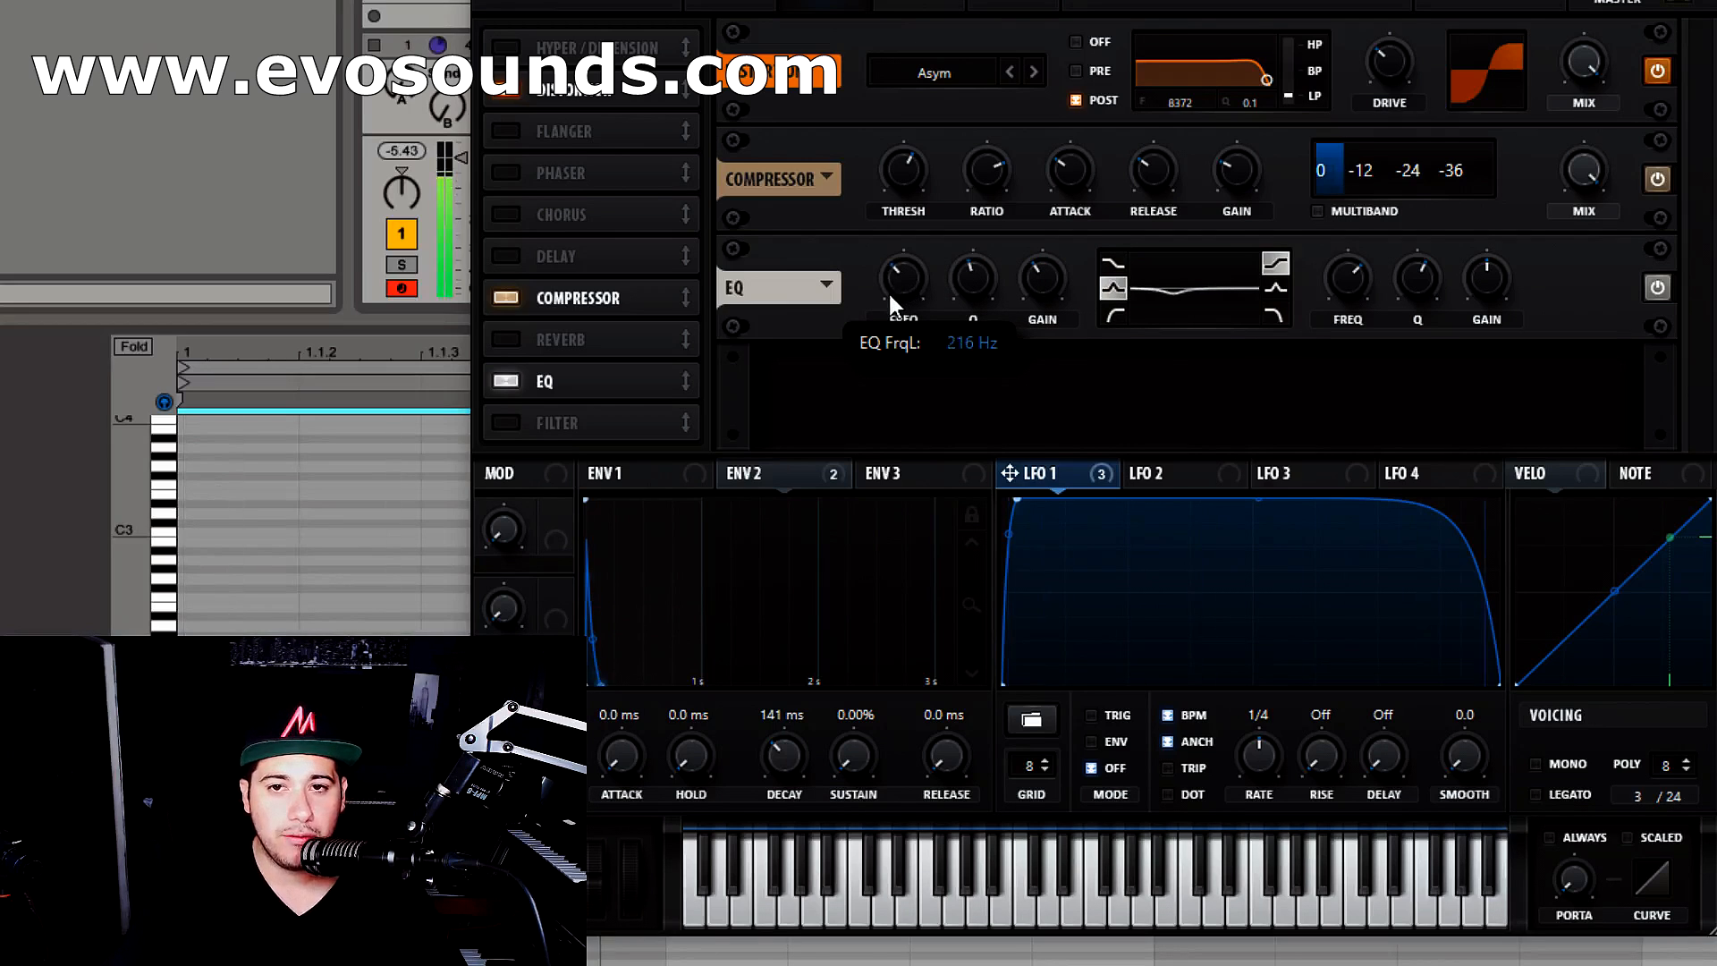
- Bypass and re-enable the EQ to compare the sound, and return to the oscillator view
{"action": "left_click", "coordinate": [507, 380]}
{"action": "left_click", "coordinate": [508, 382]}
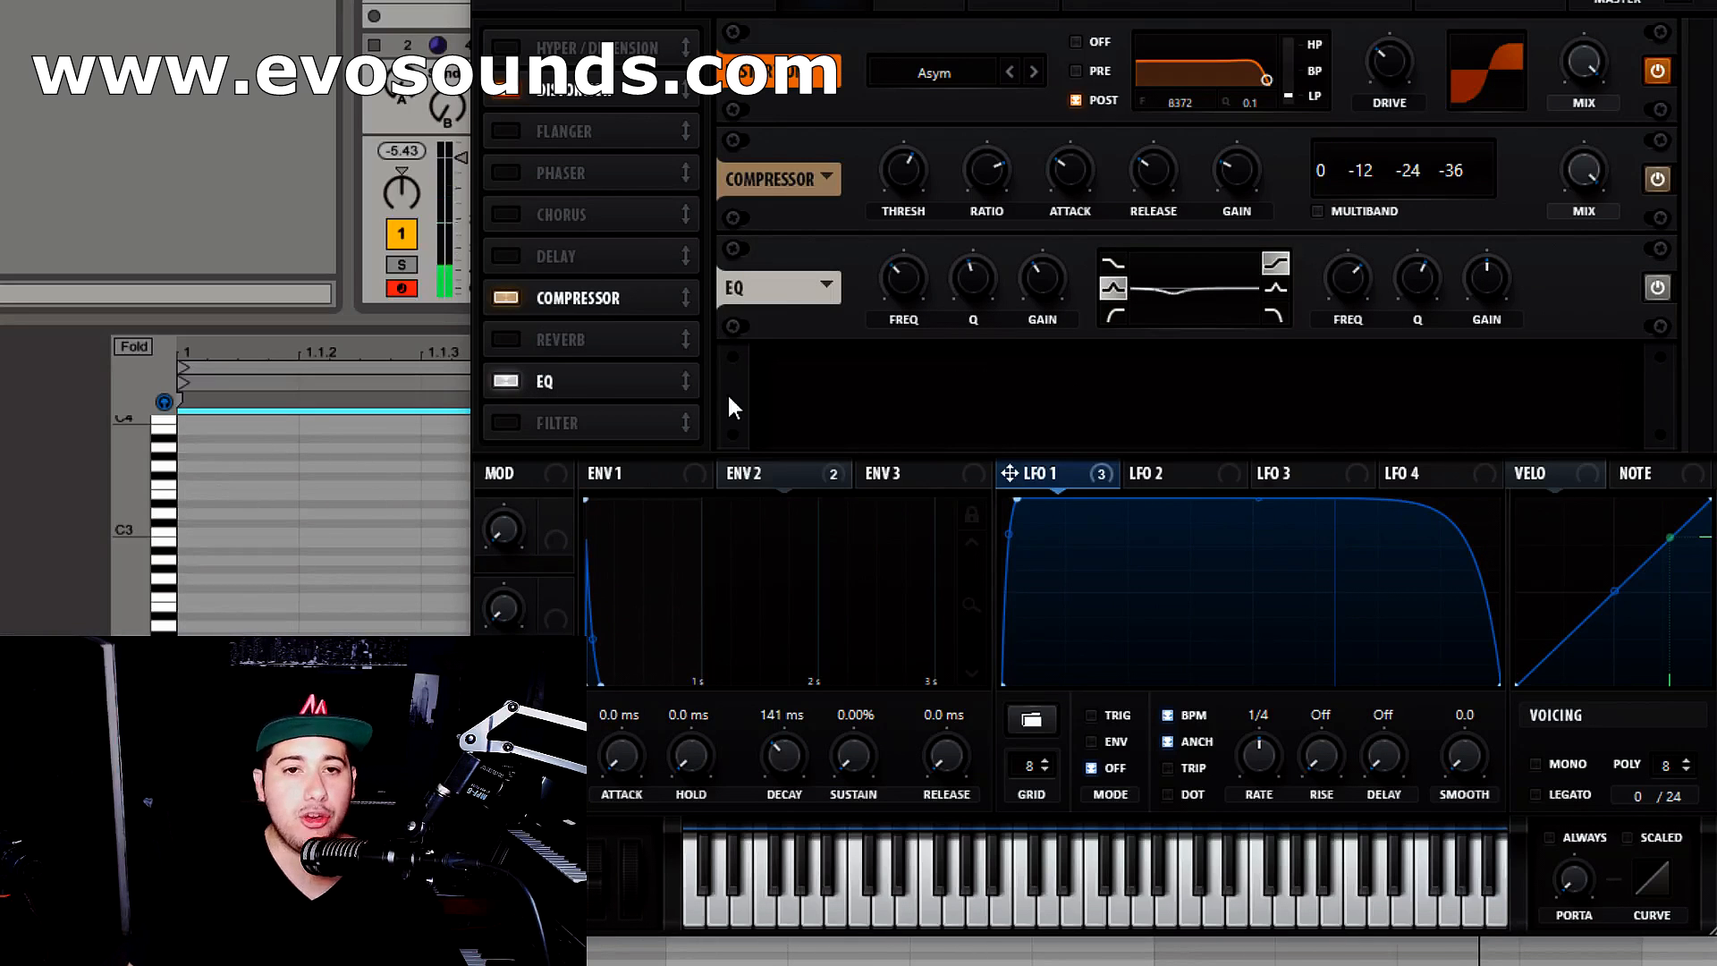
{"action": "left_click", "coordinate": [743, 5]}
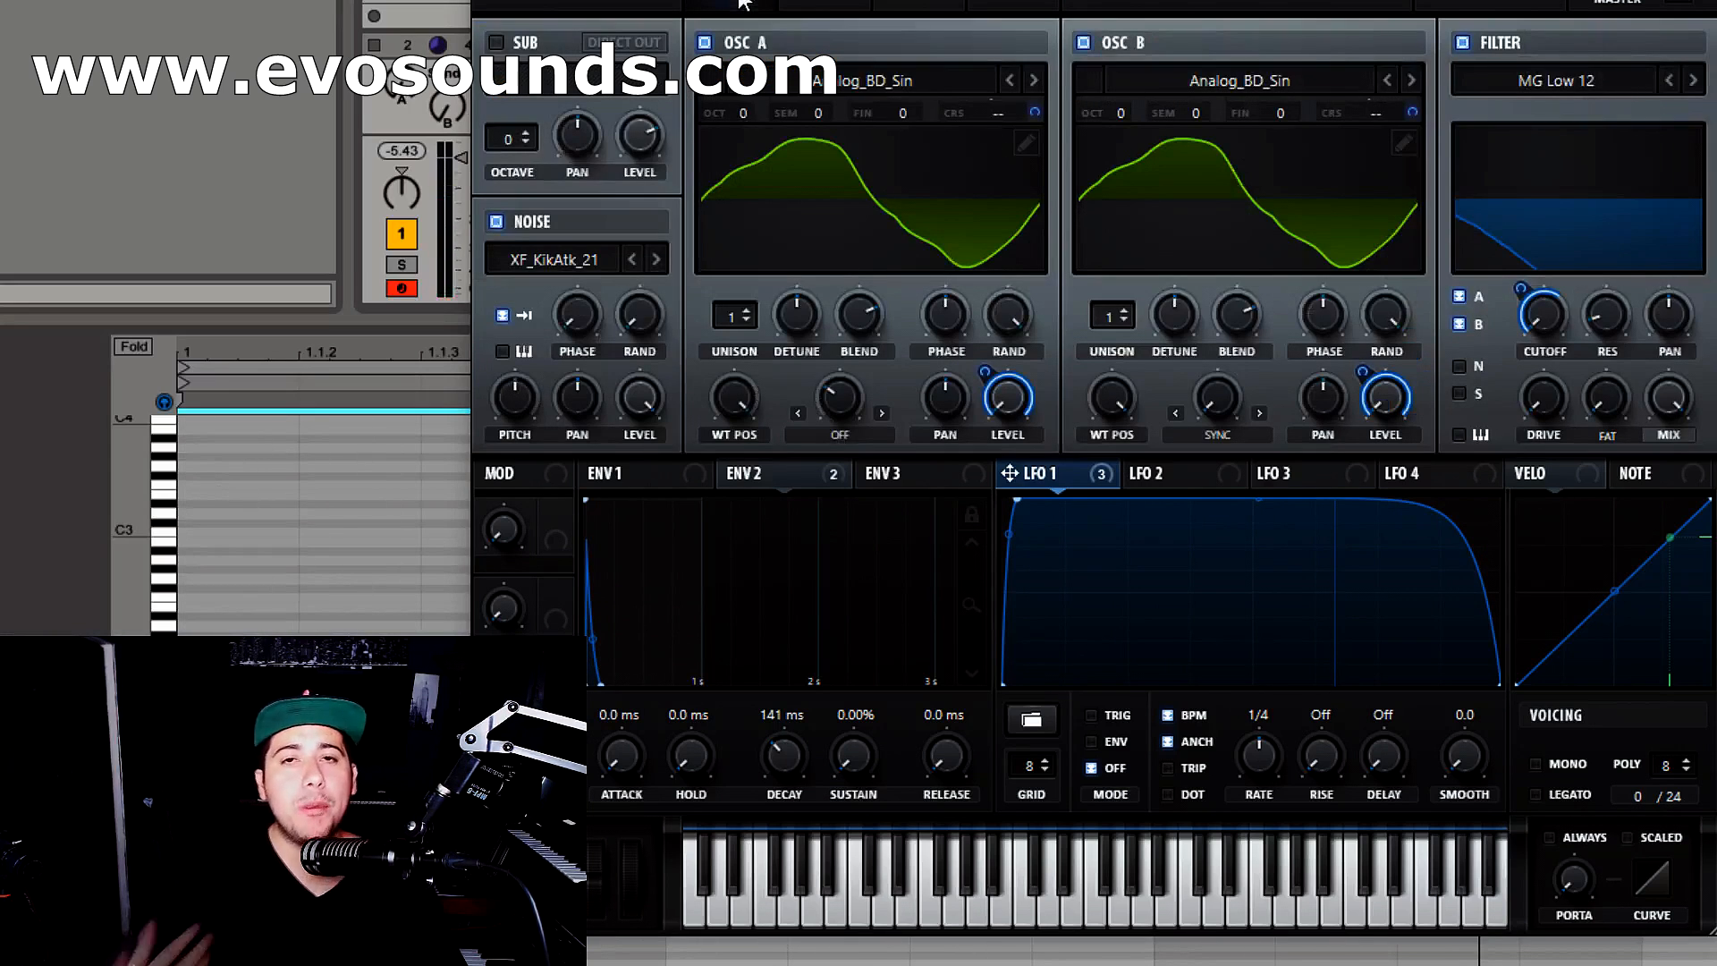